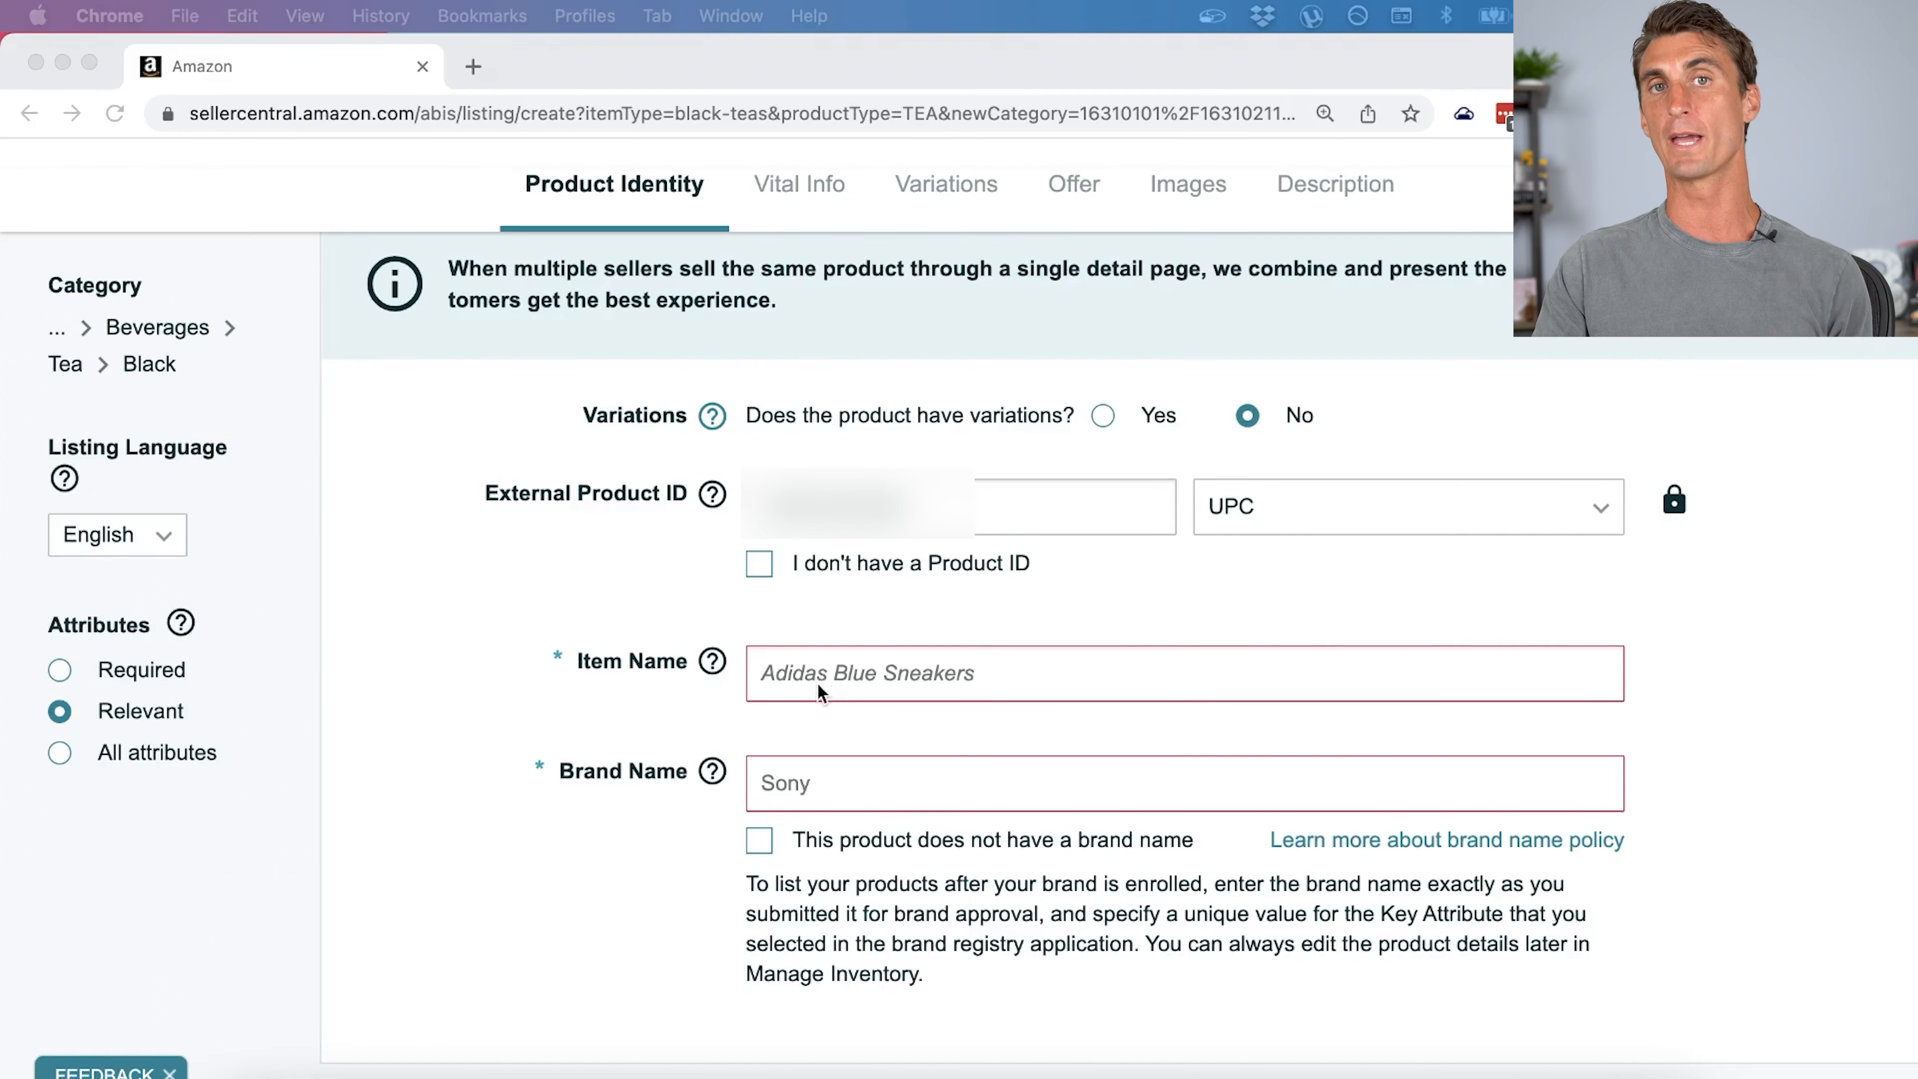
Set Item Name to "High Caffeine Tea - Passion Fruit Black Tea Extra Strong Flavored -14 Pack Bag - Healthy Coffee Alternative 200mg Highly Caffeinated Substitute by Rocket Tea".
left_click(821, 676)
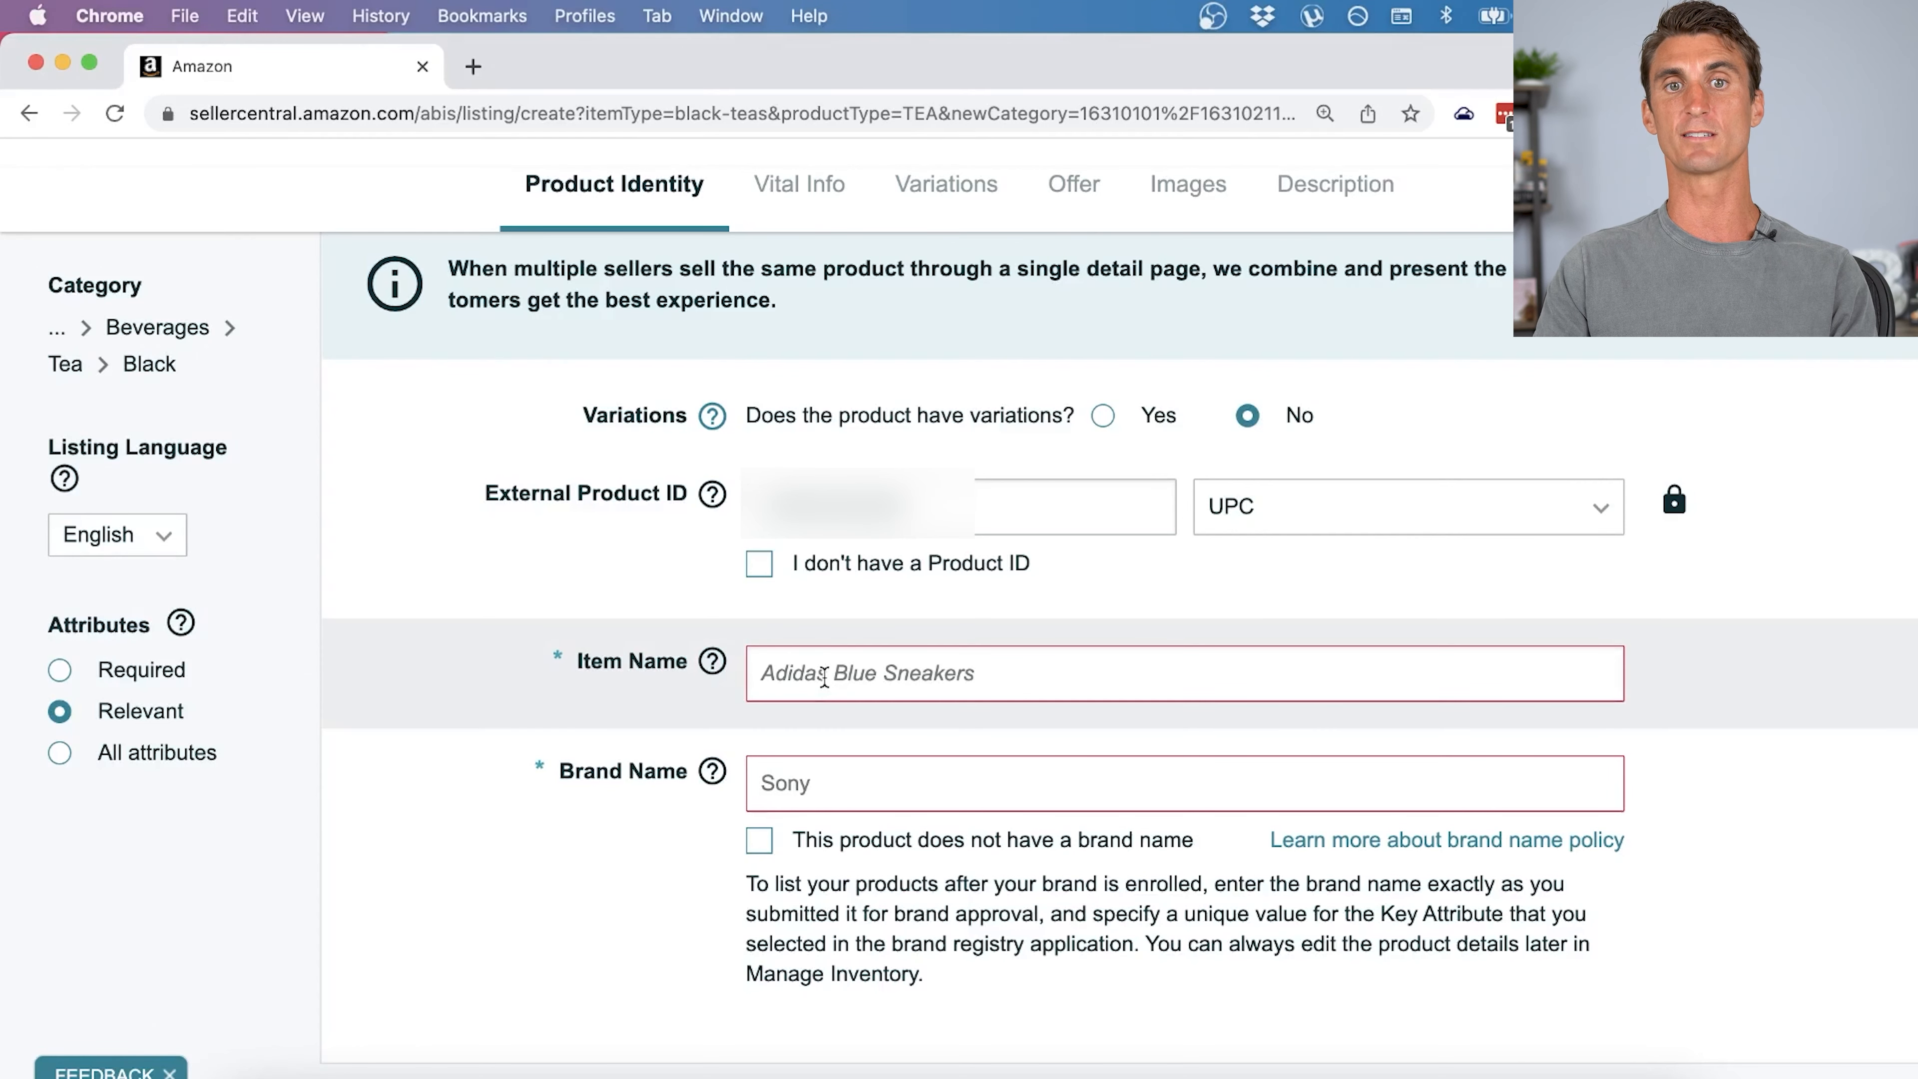
key("super+v")
left_click_drag(863, 672, 712, 685)
mouse_move(712, 685)
left_click(1033, 675)
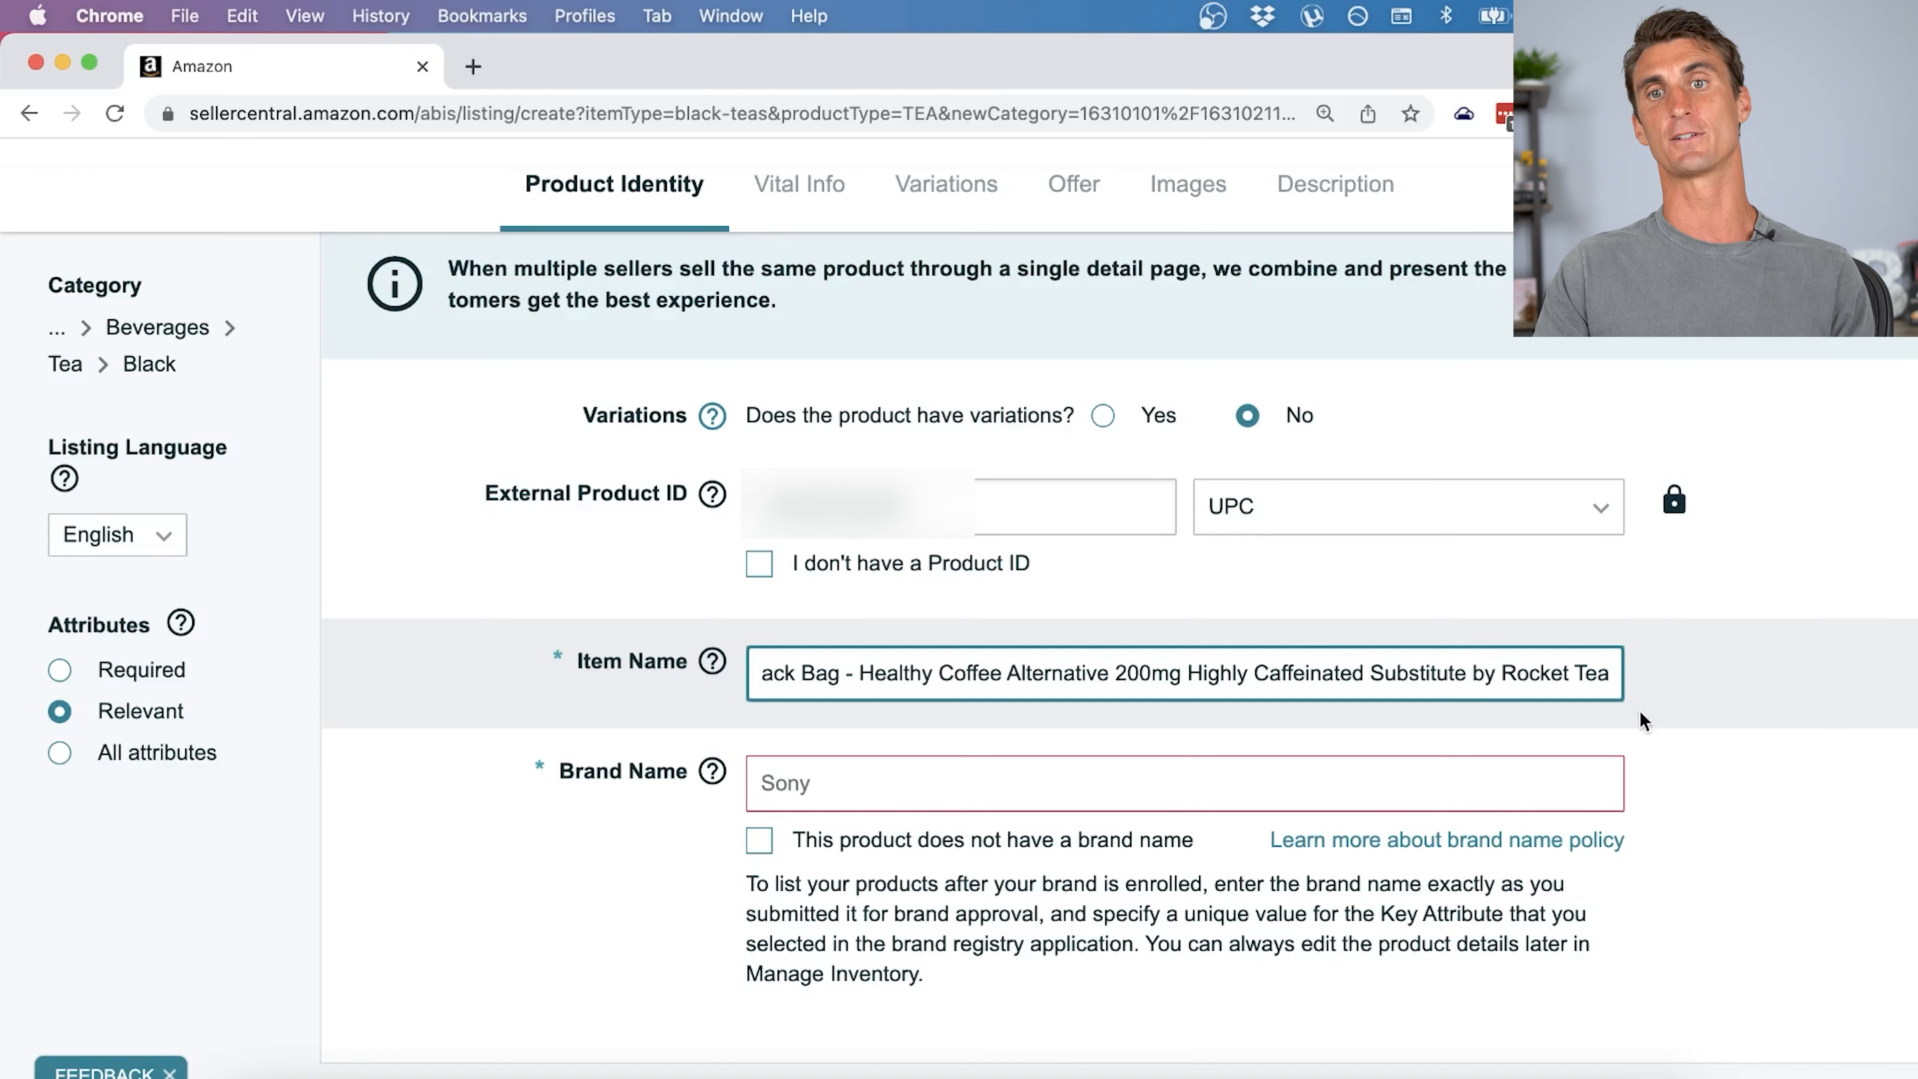
left_click(1616, 691)
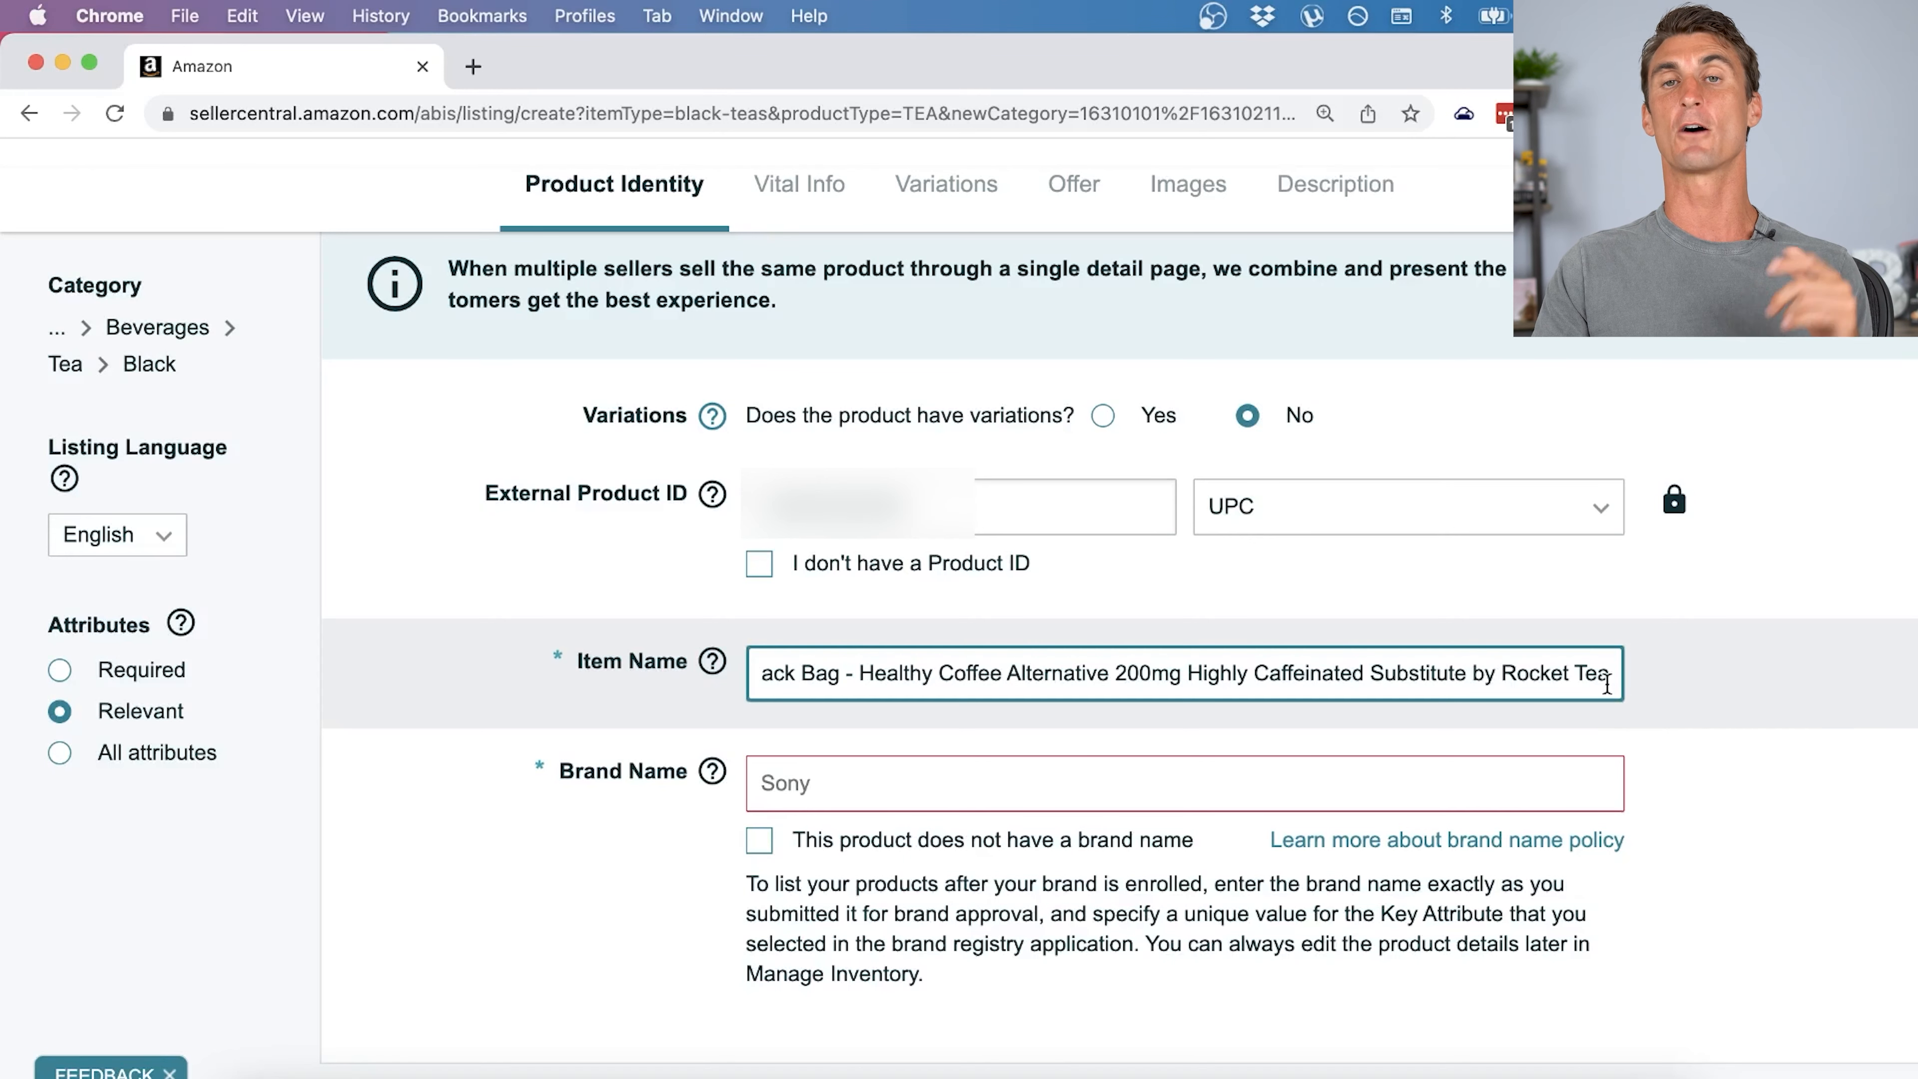
left_click_drag(1112, 685, 578, 669)
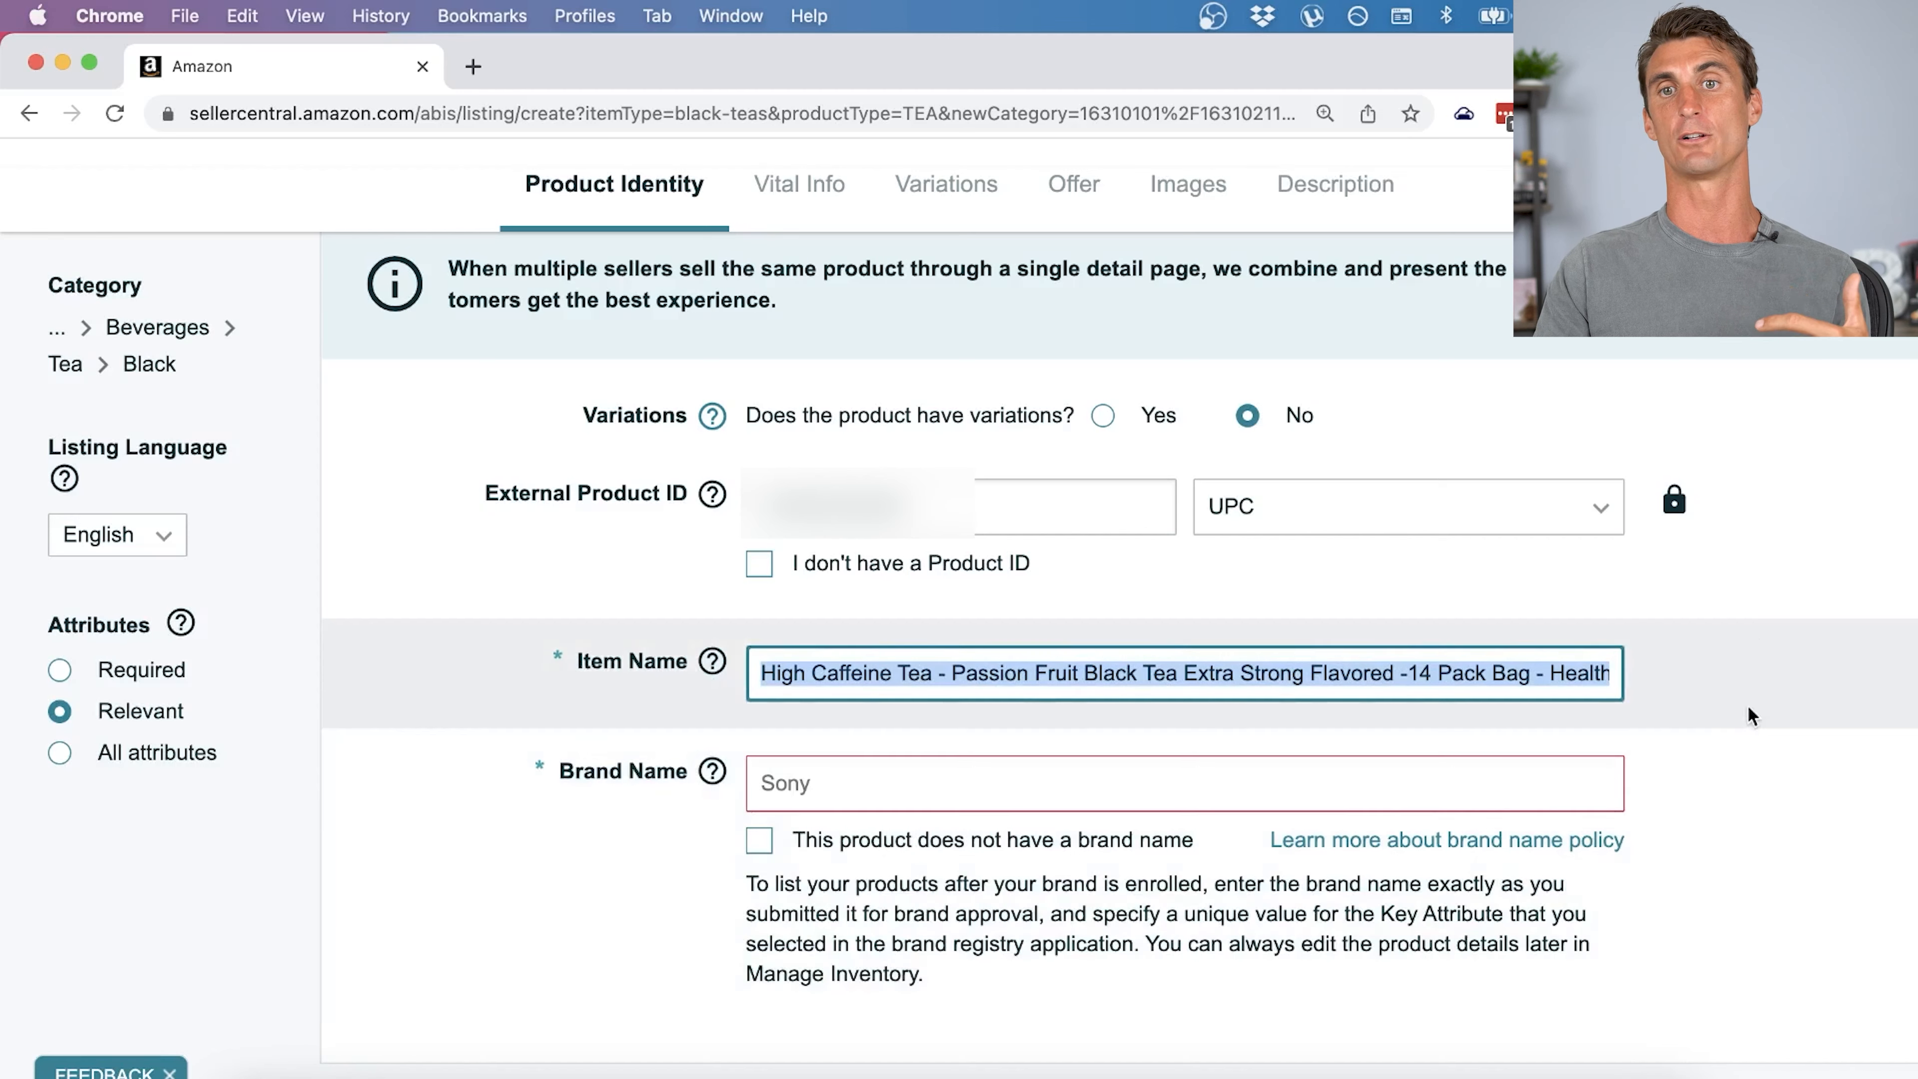
left_click(1750, 715)
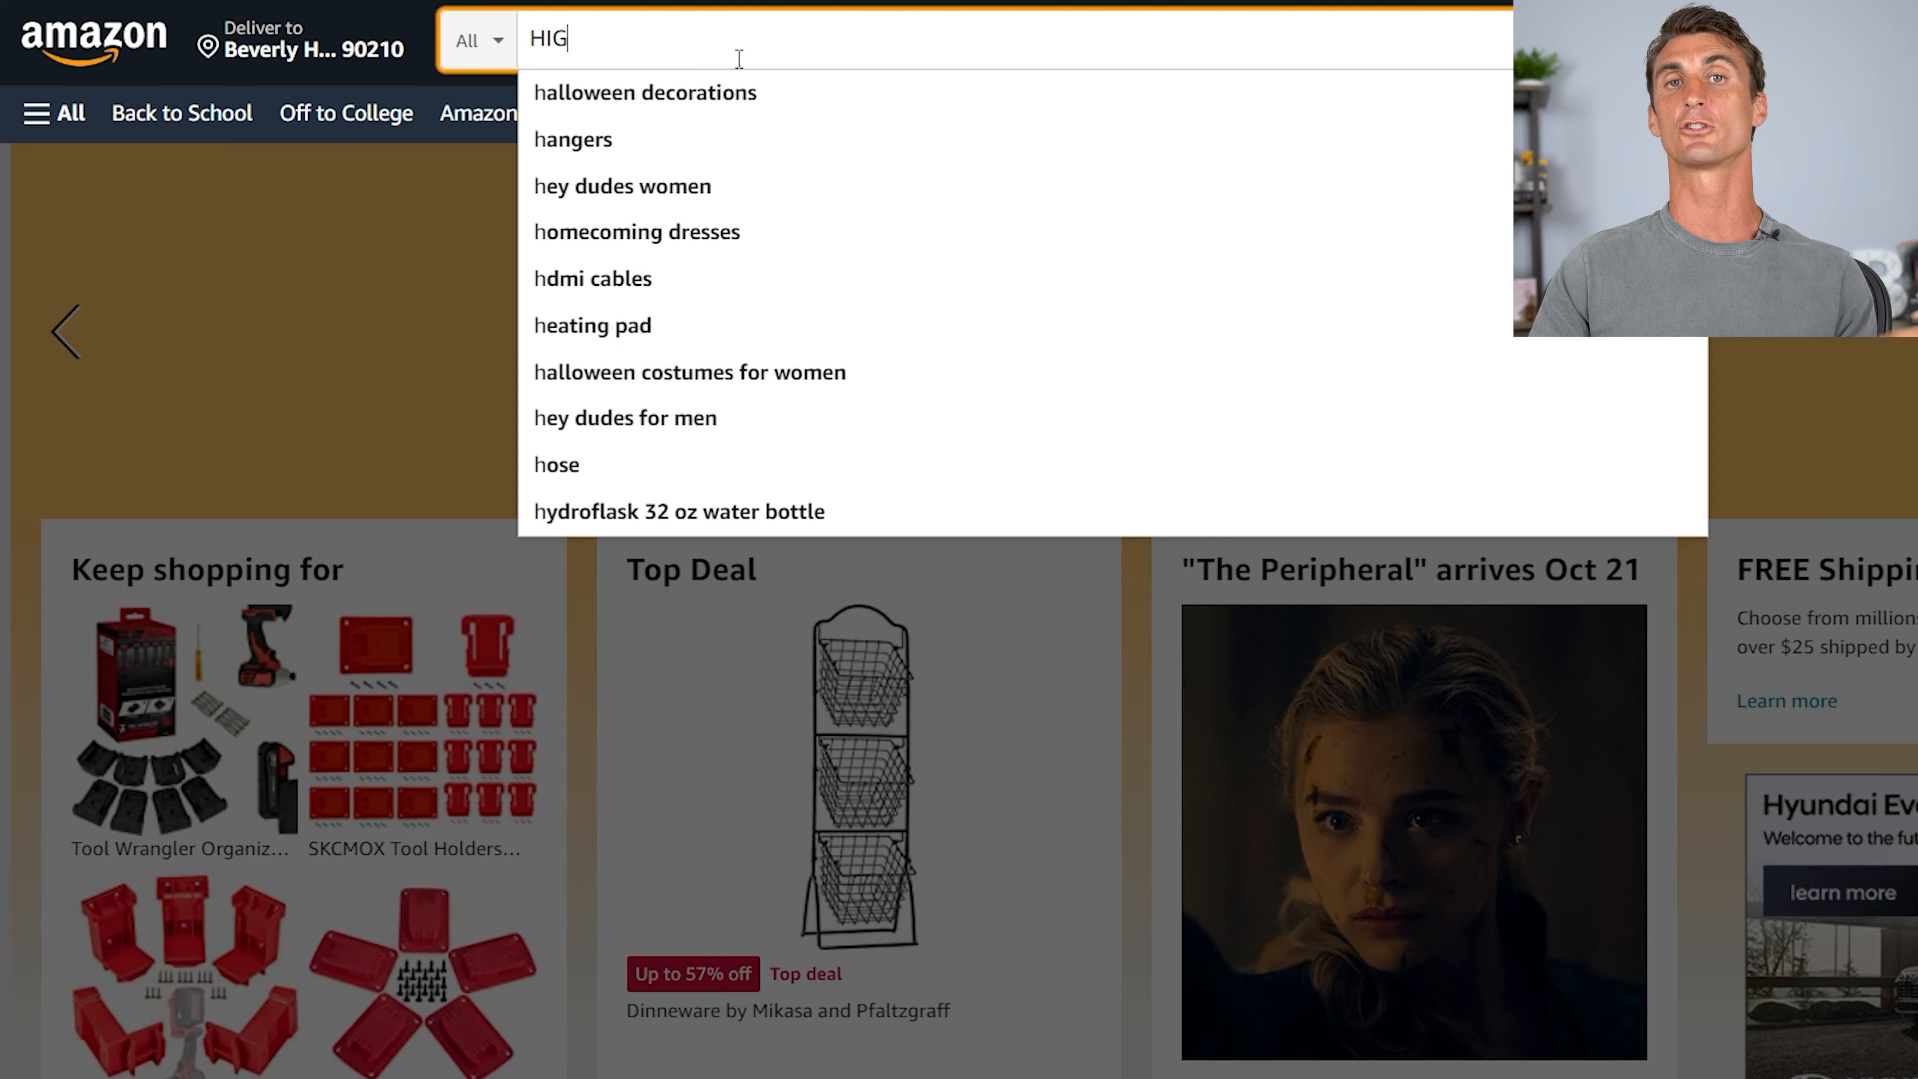
Switch to the Amazon store and search for HIGH CAFFEINE, followed by the brand term ROCKET TEA.
type("H CAF")
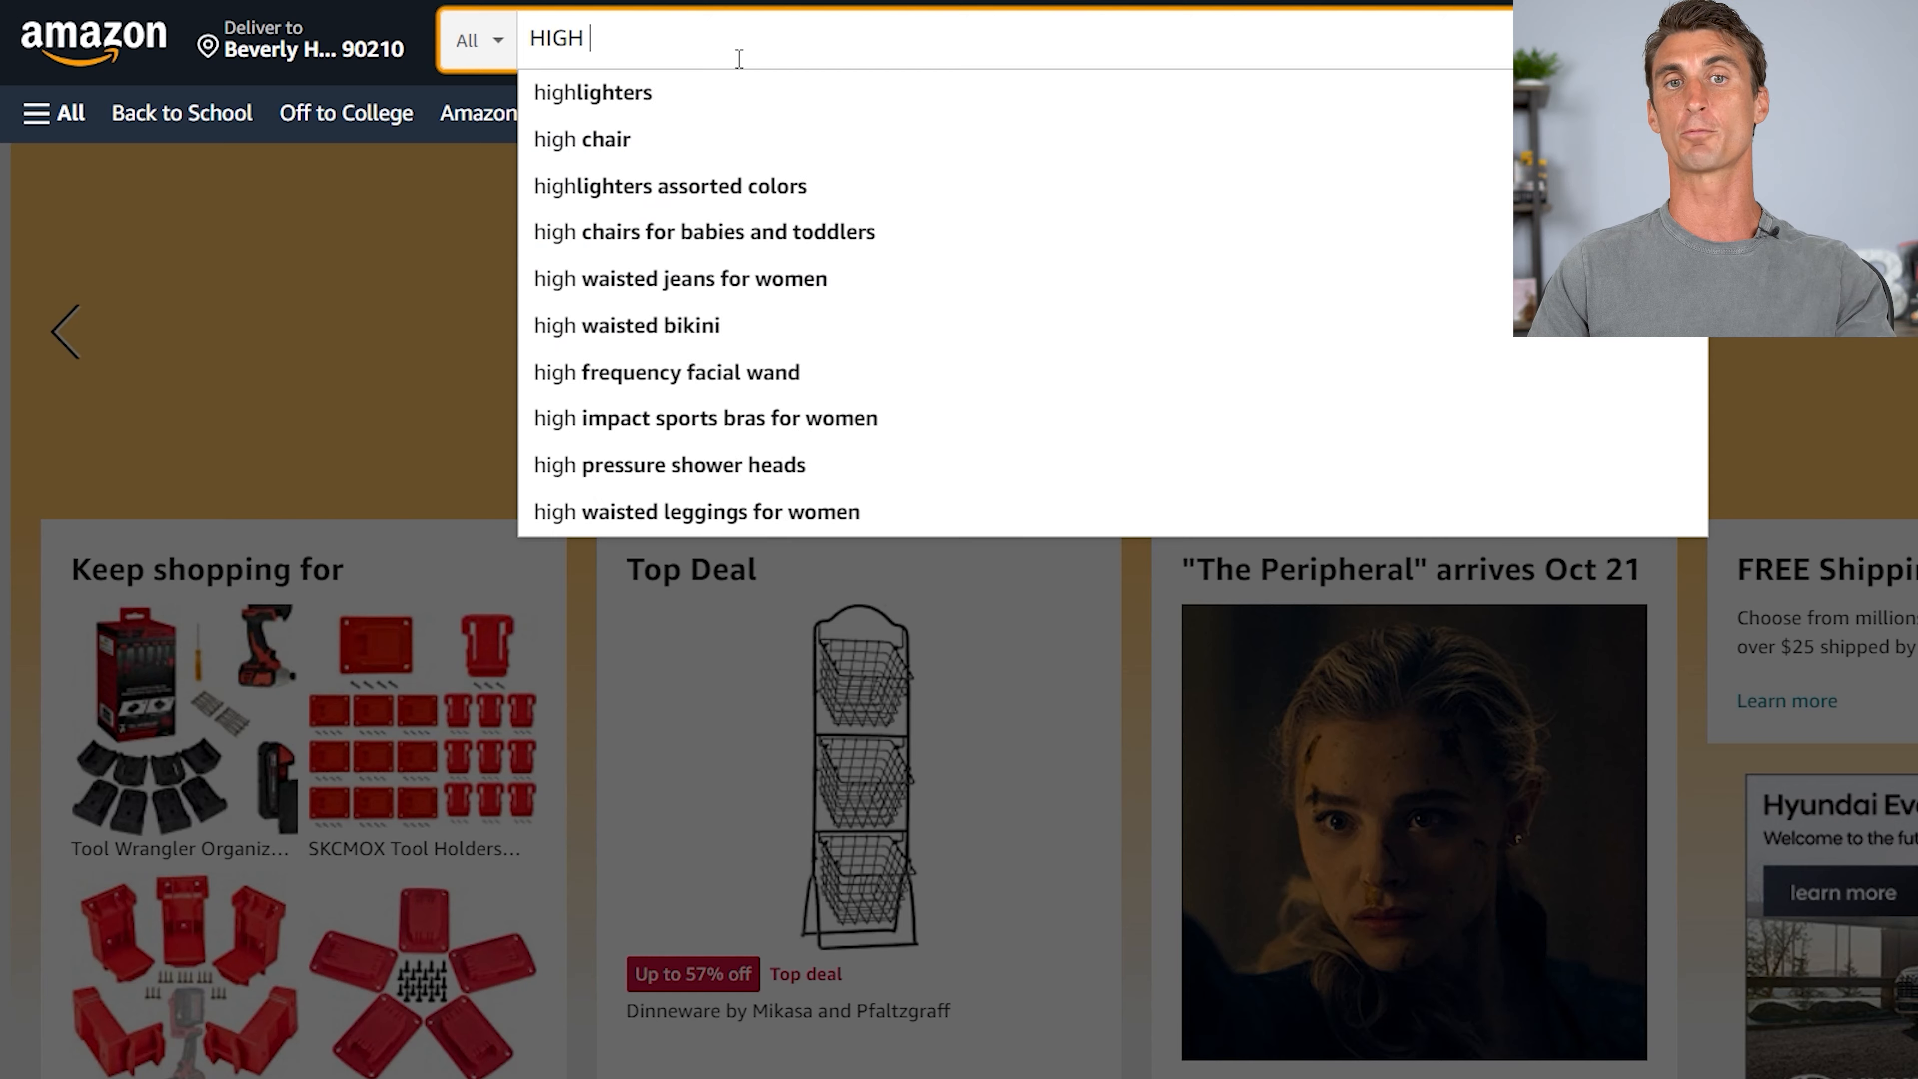
type("FEINE")
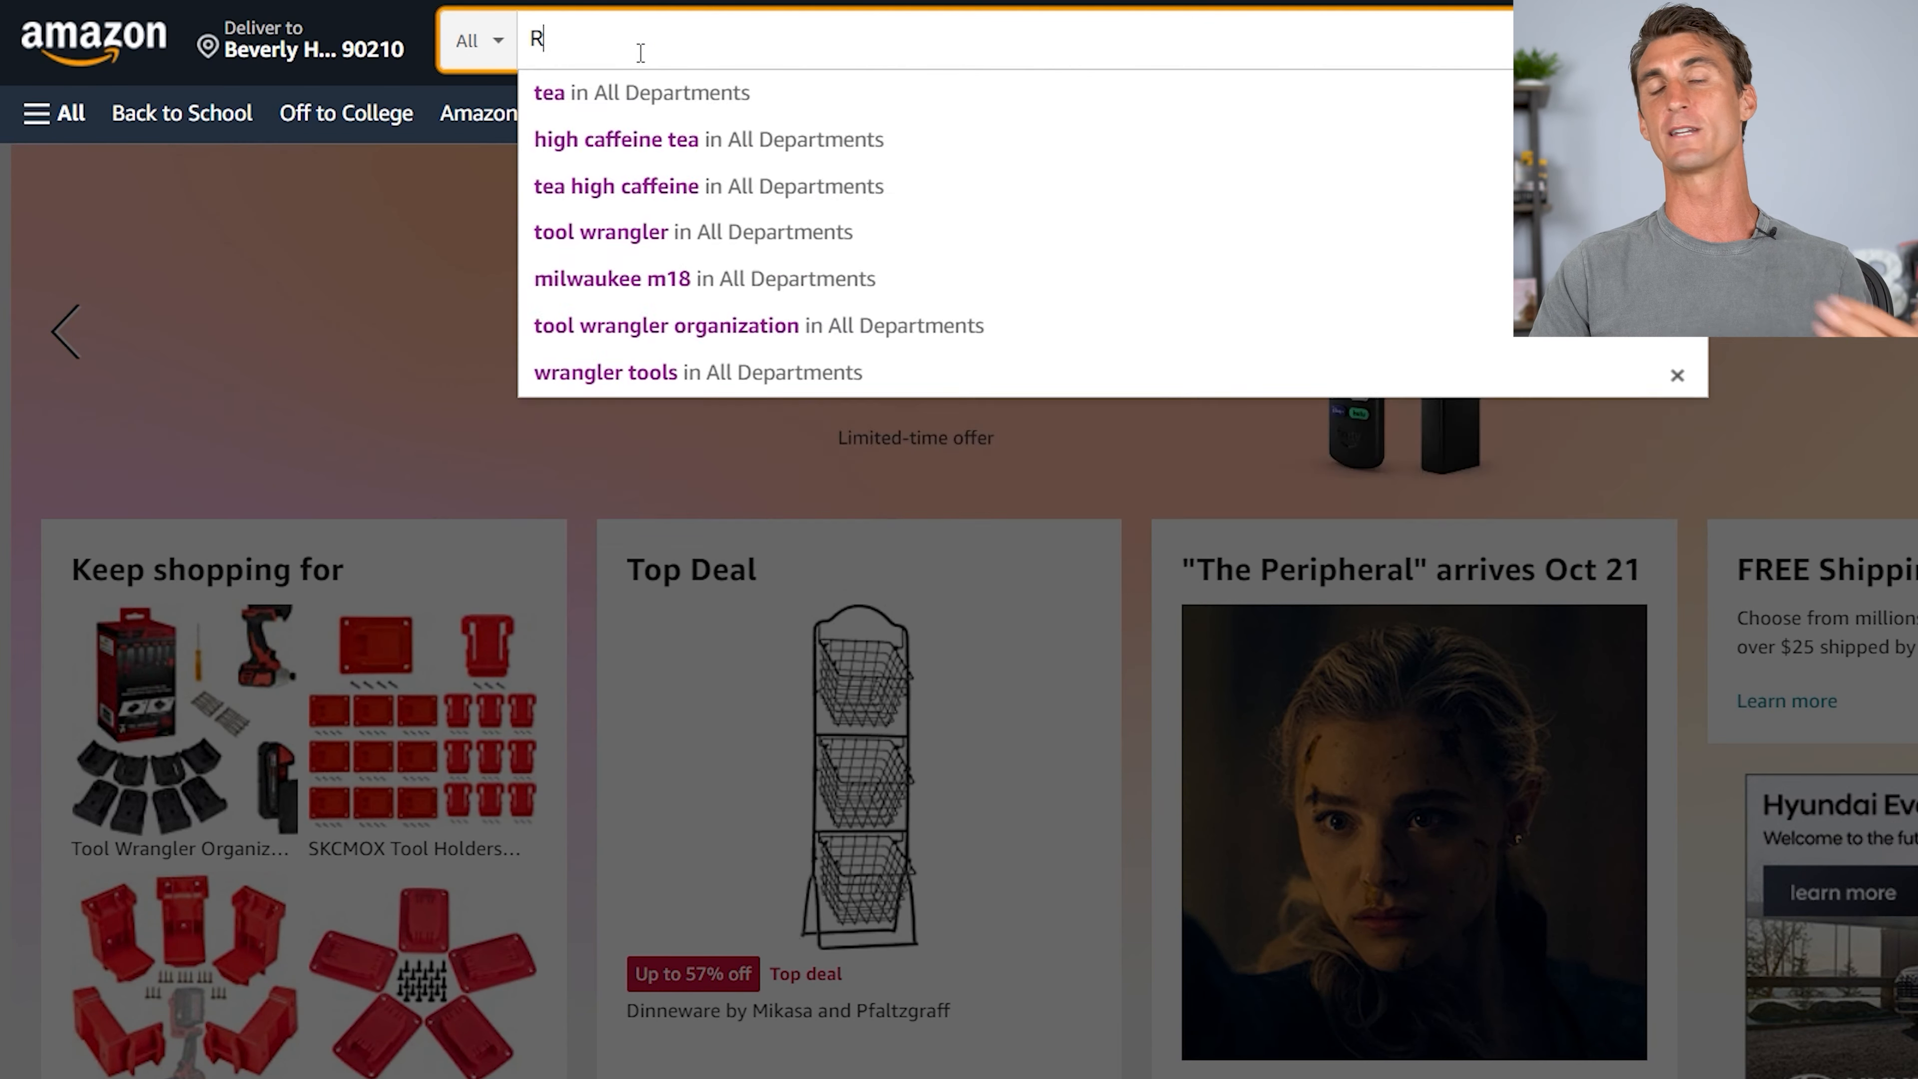
type("OCKET TEA")
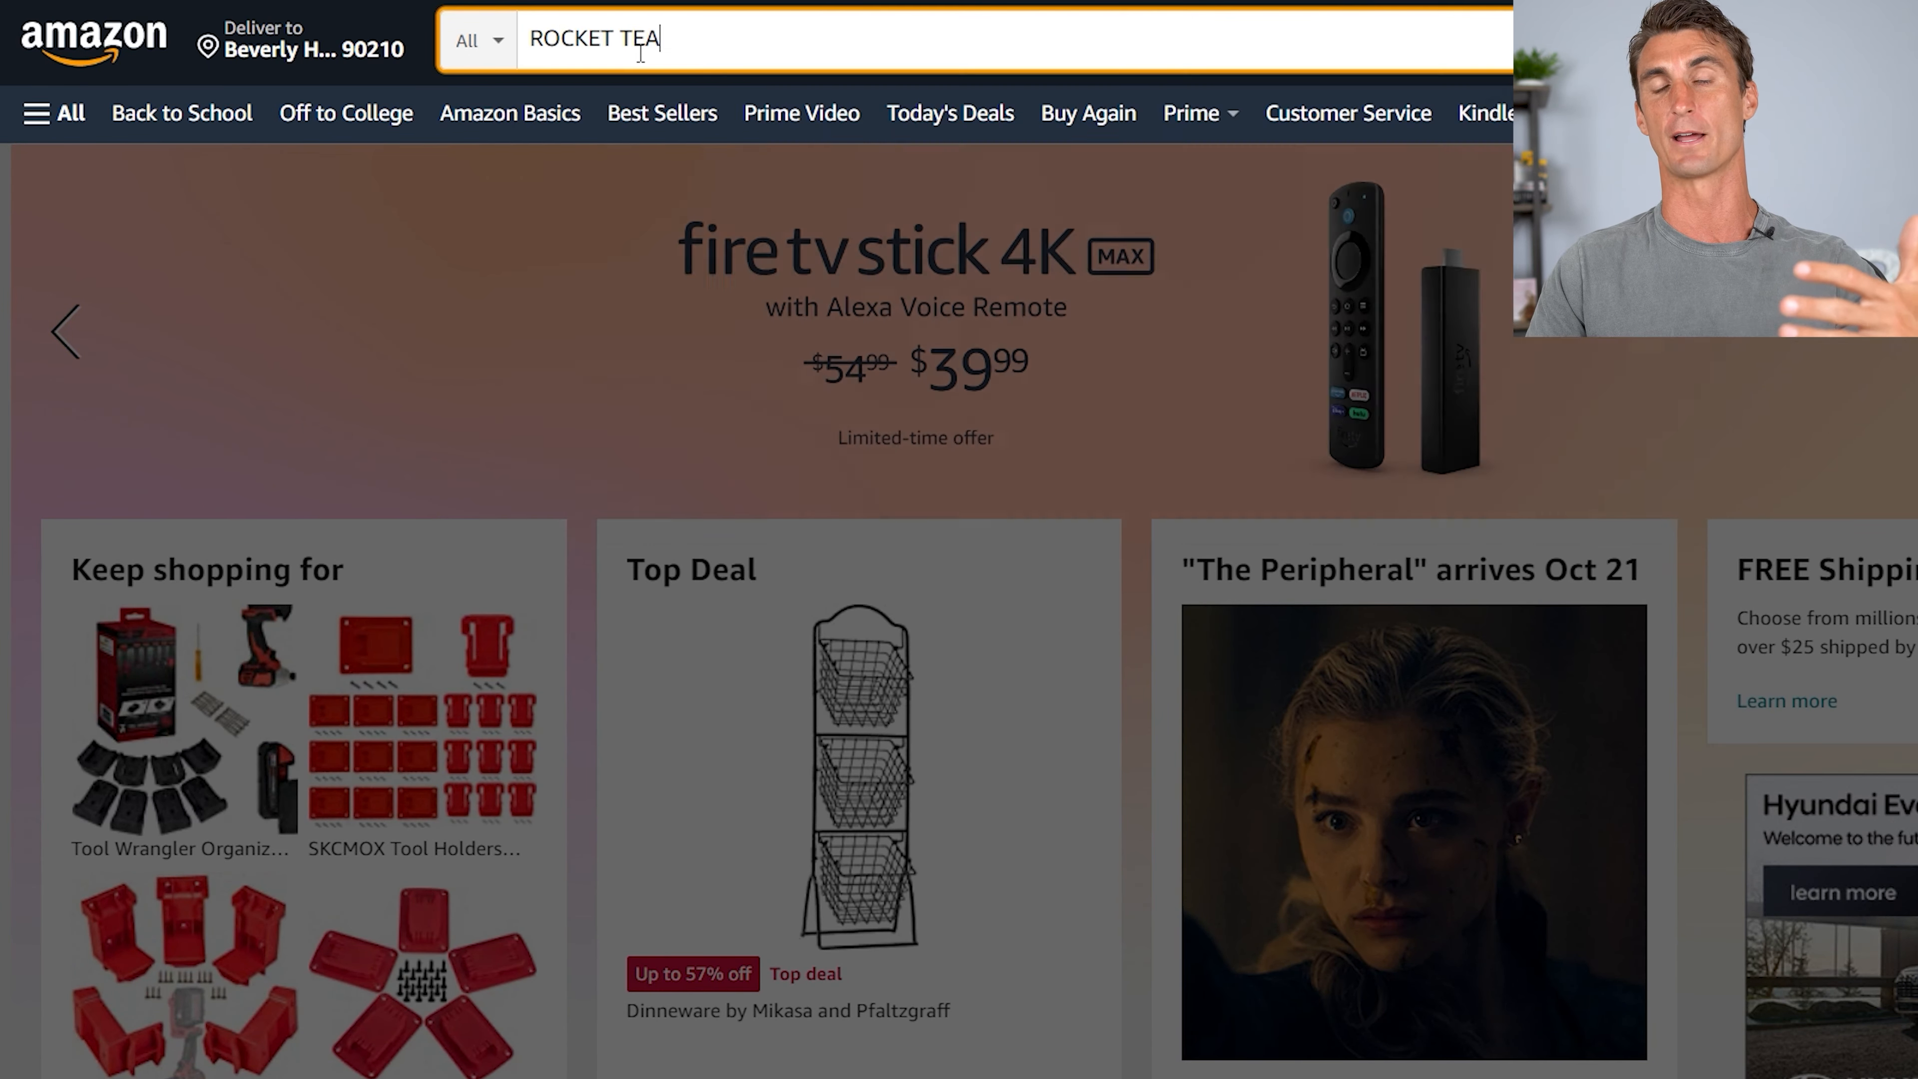
key("Return")
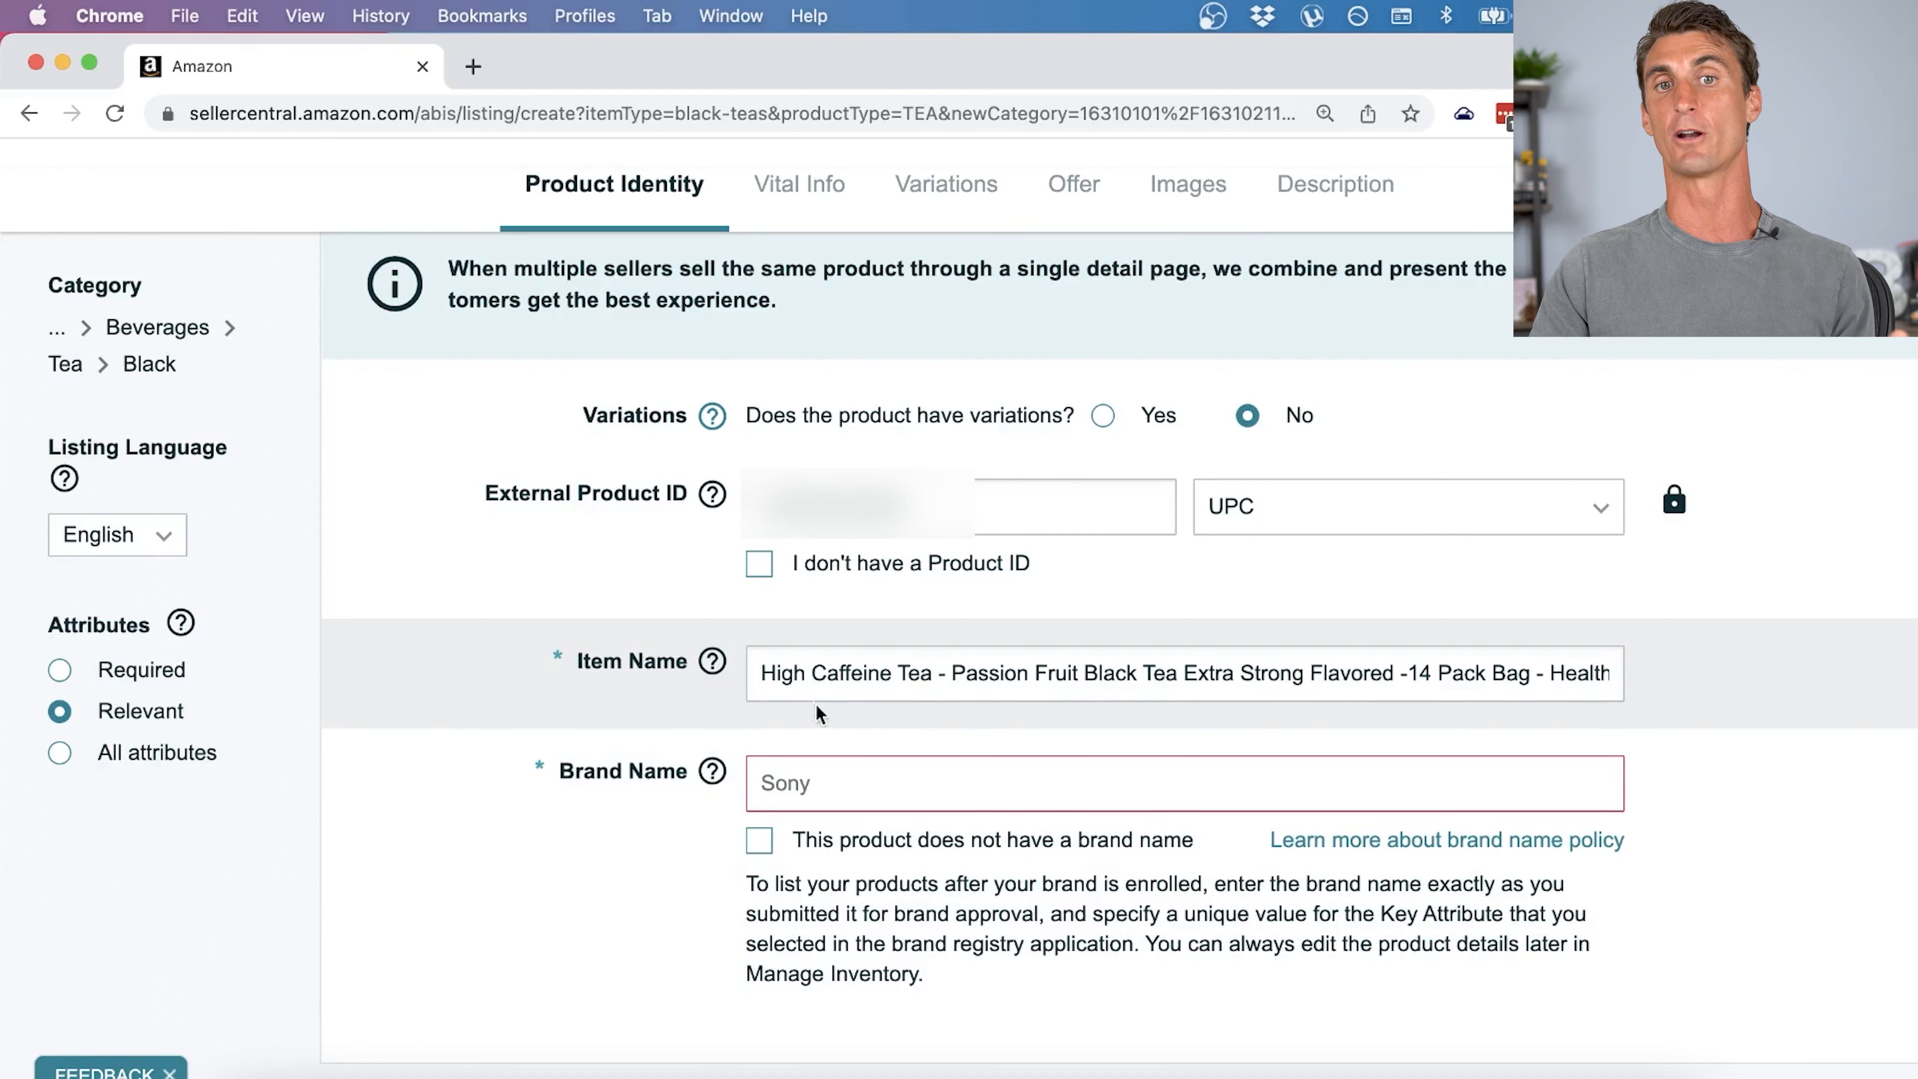
Look up the title's leading keyword, HIGH CAFFEINE TEA, in the Amazon store and browse the search results.
left_click_drag(930, 676, 758, 673)
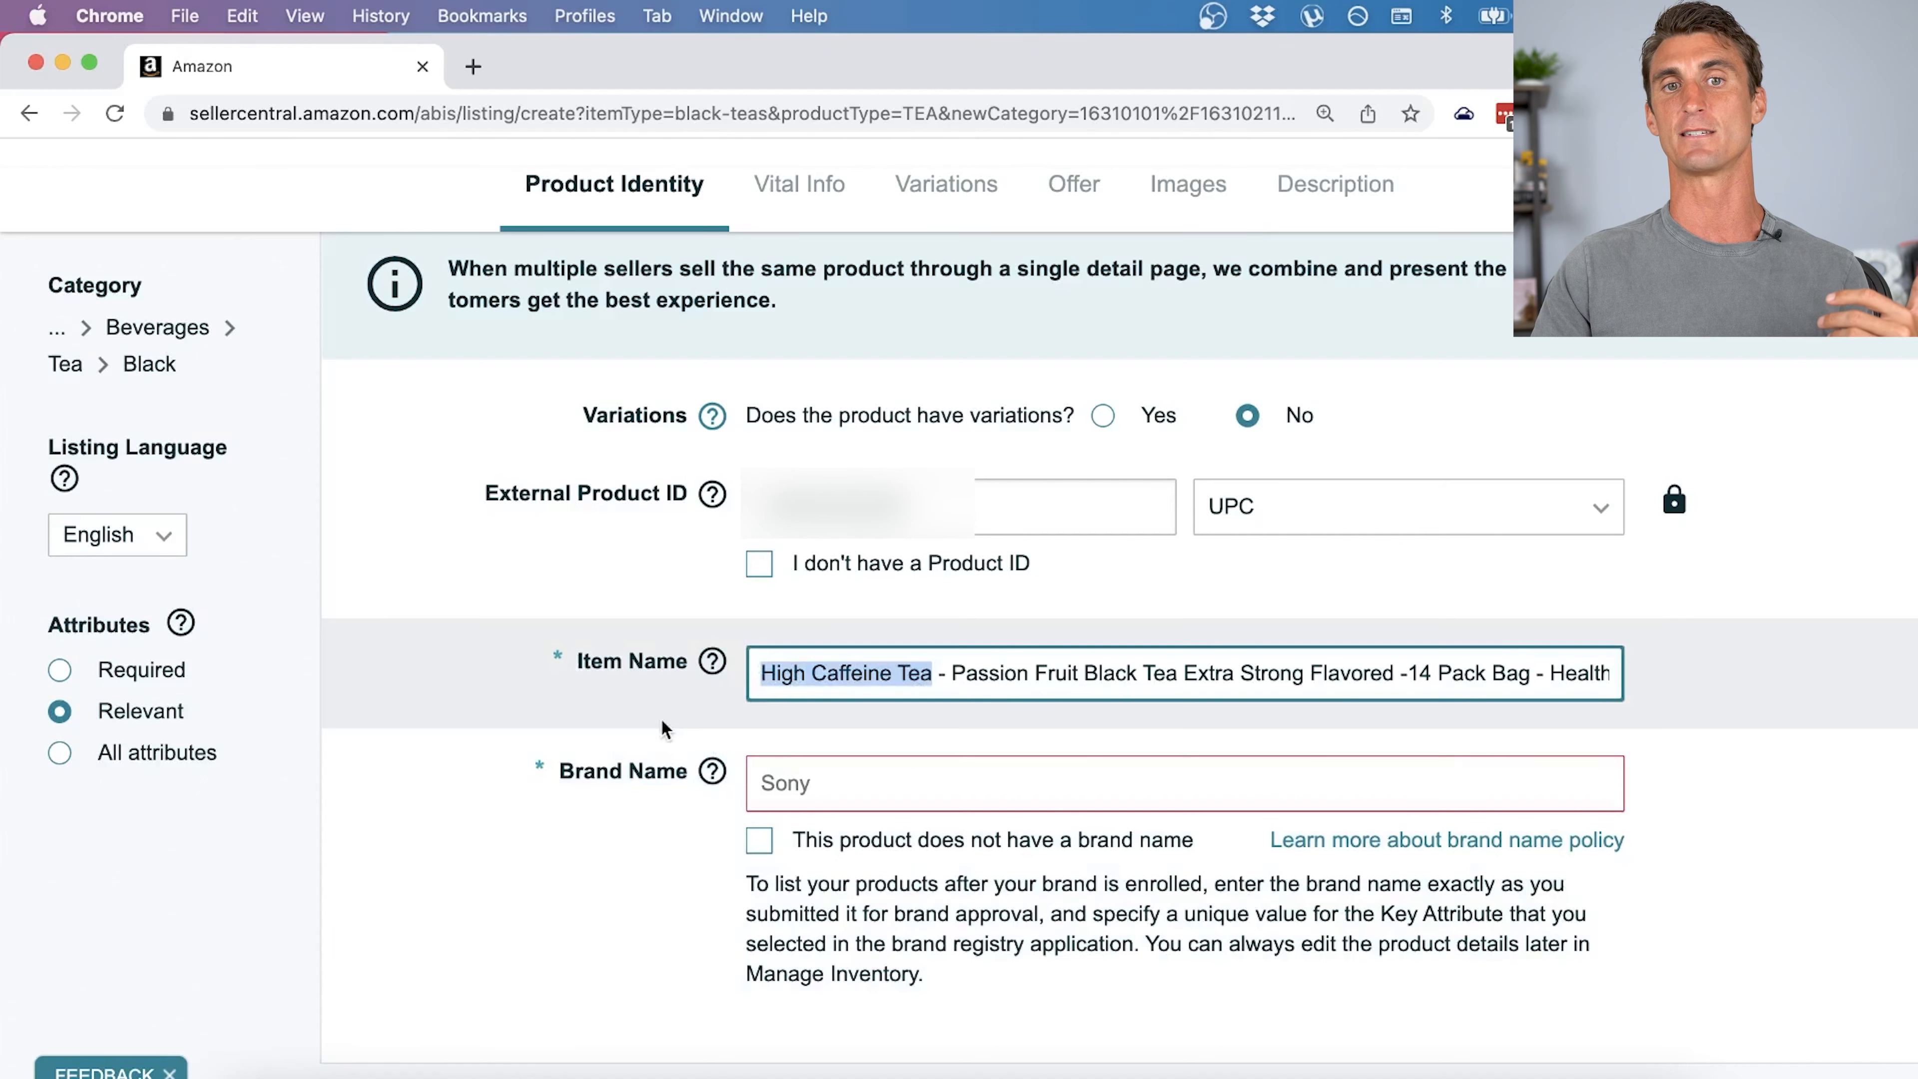
left_click(658, 726)
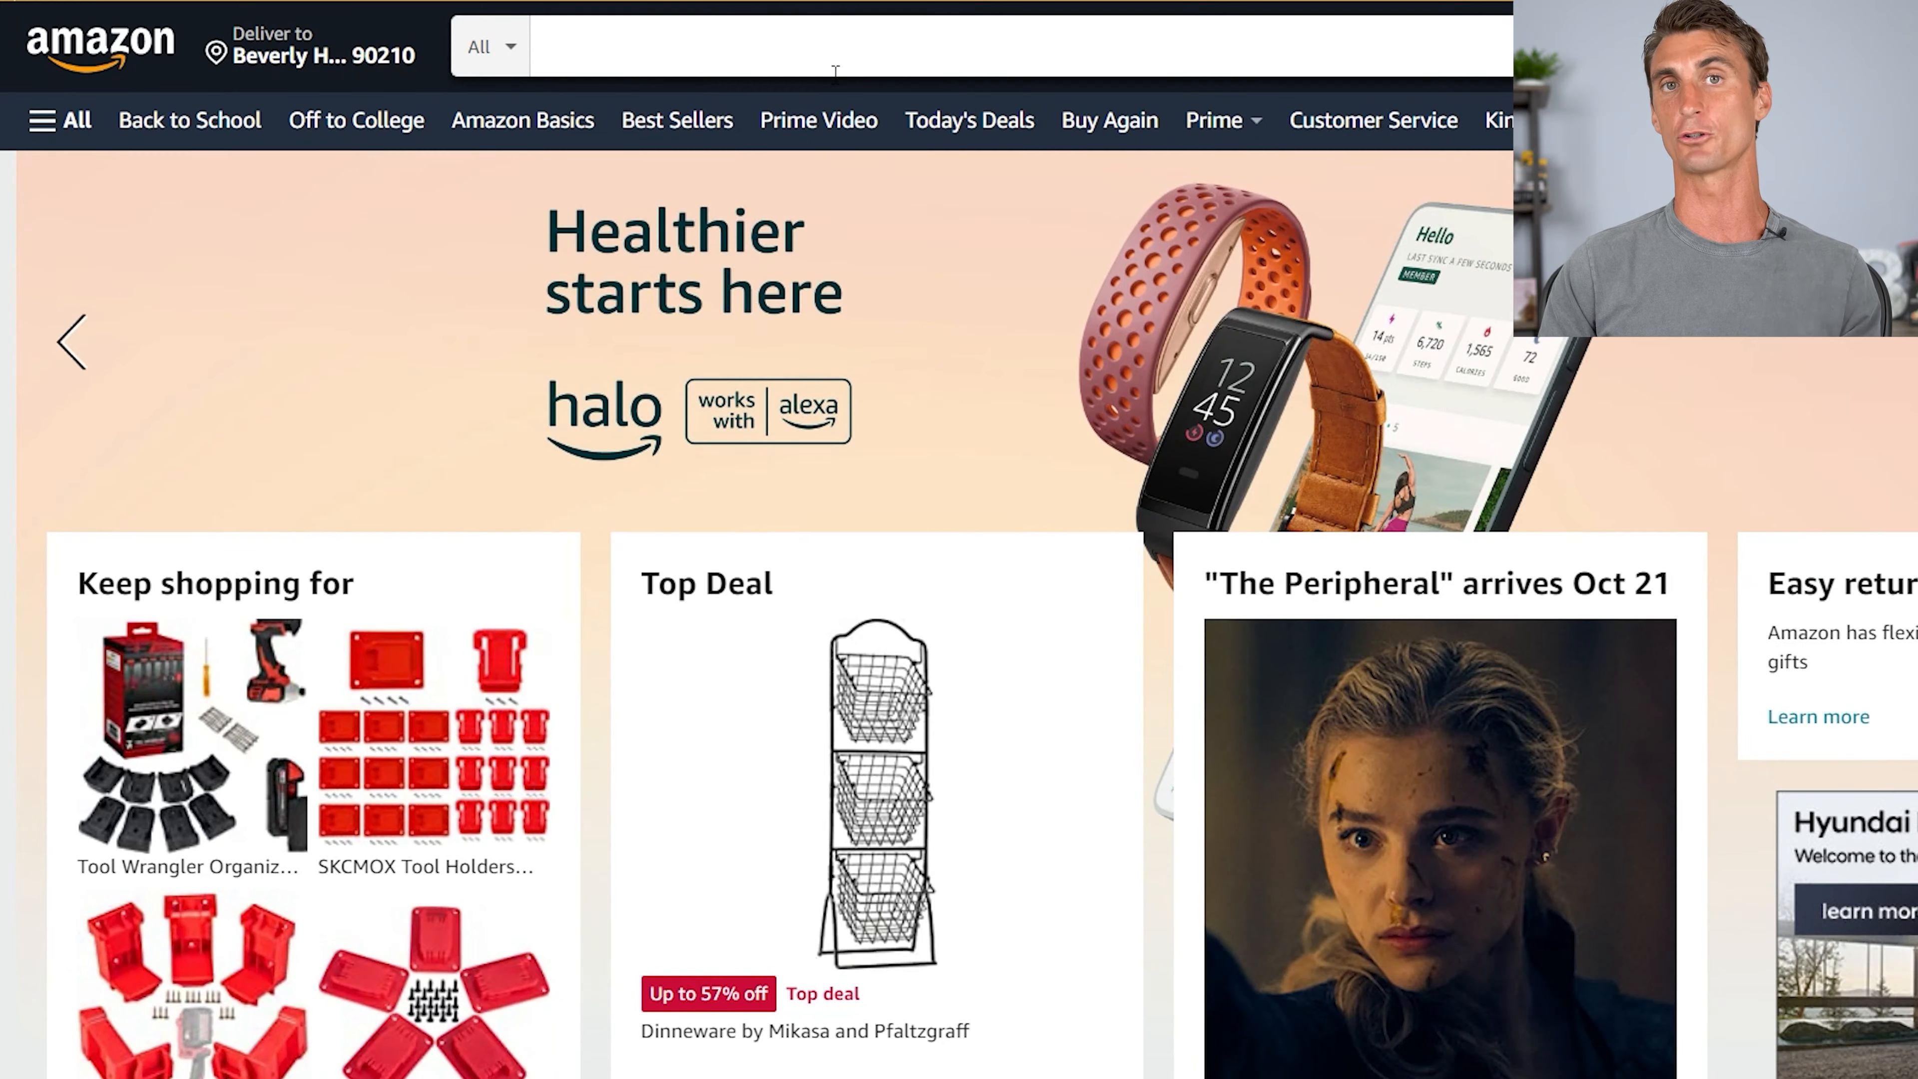
left_click(835, 71)
type("HIGH CAFFEINE TEA")
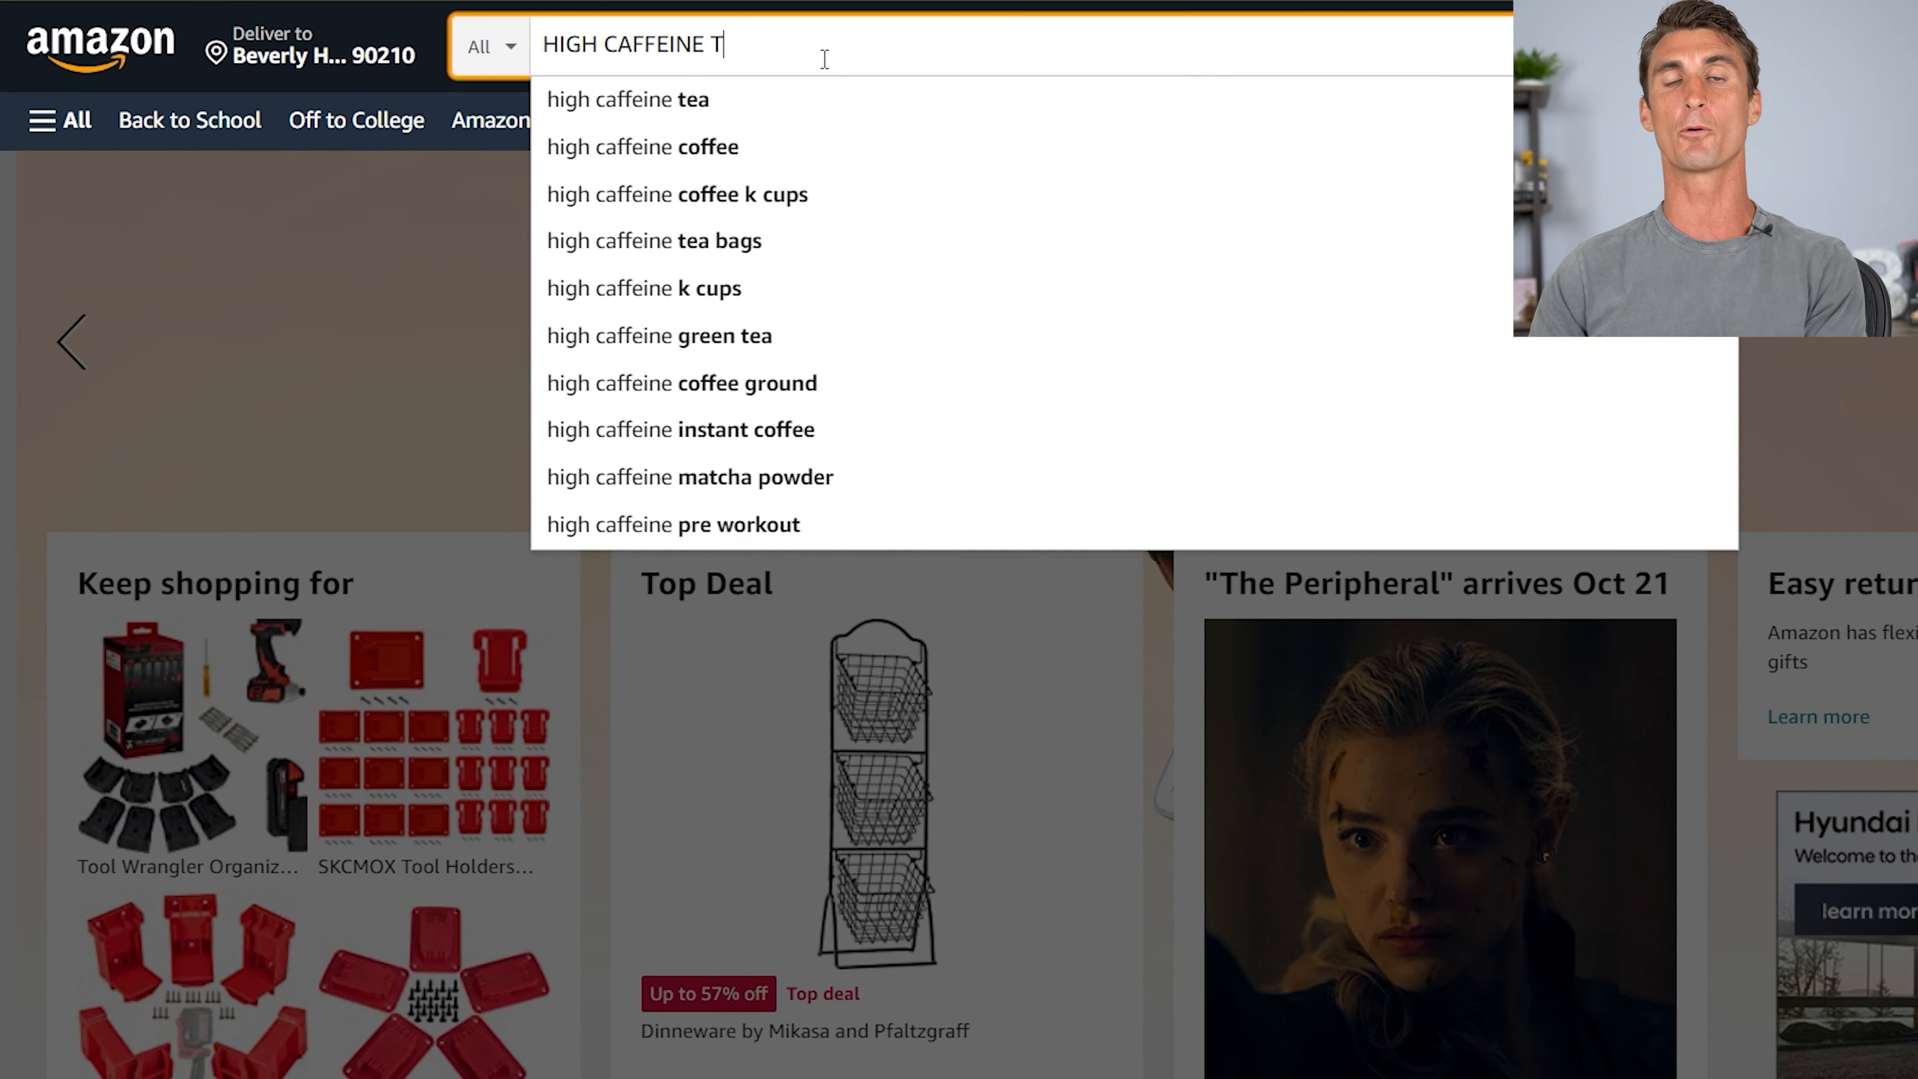
key("Return")
scroll(1419, 310, "down", 2)
scroll(1419, 310, "down", 10)
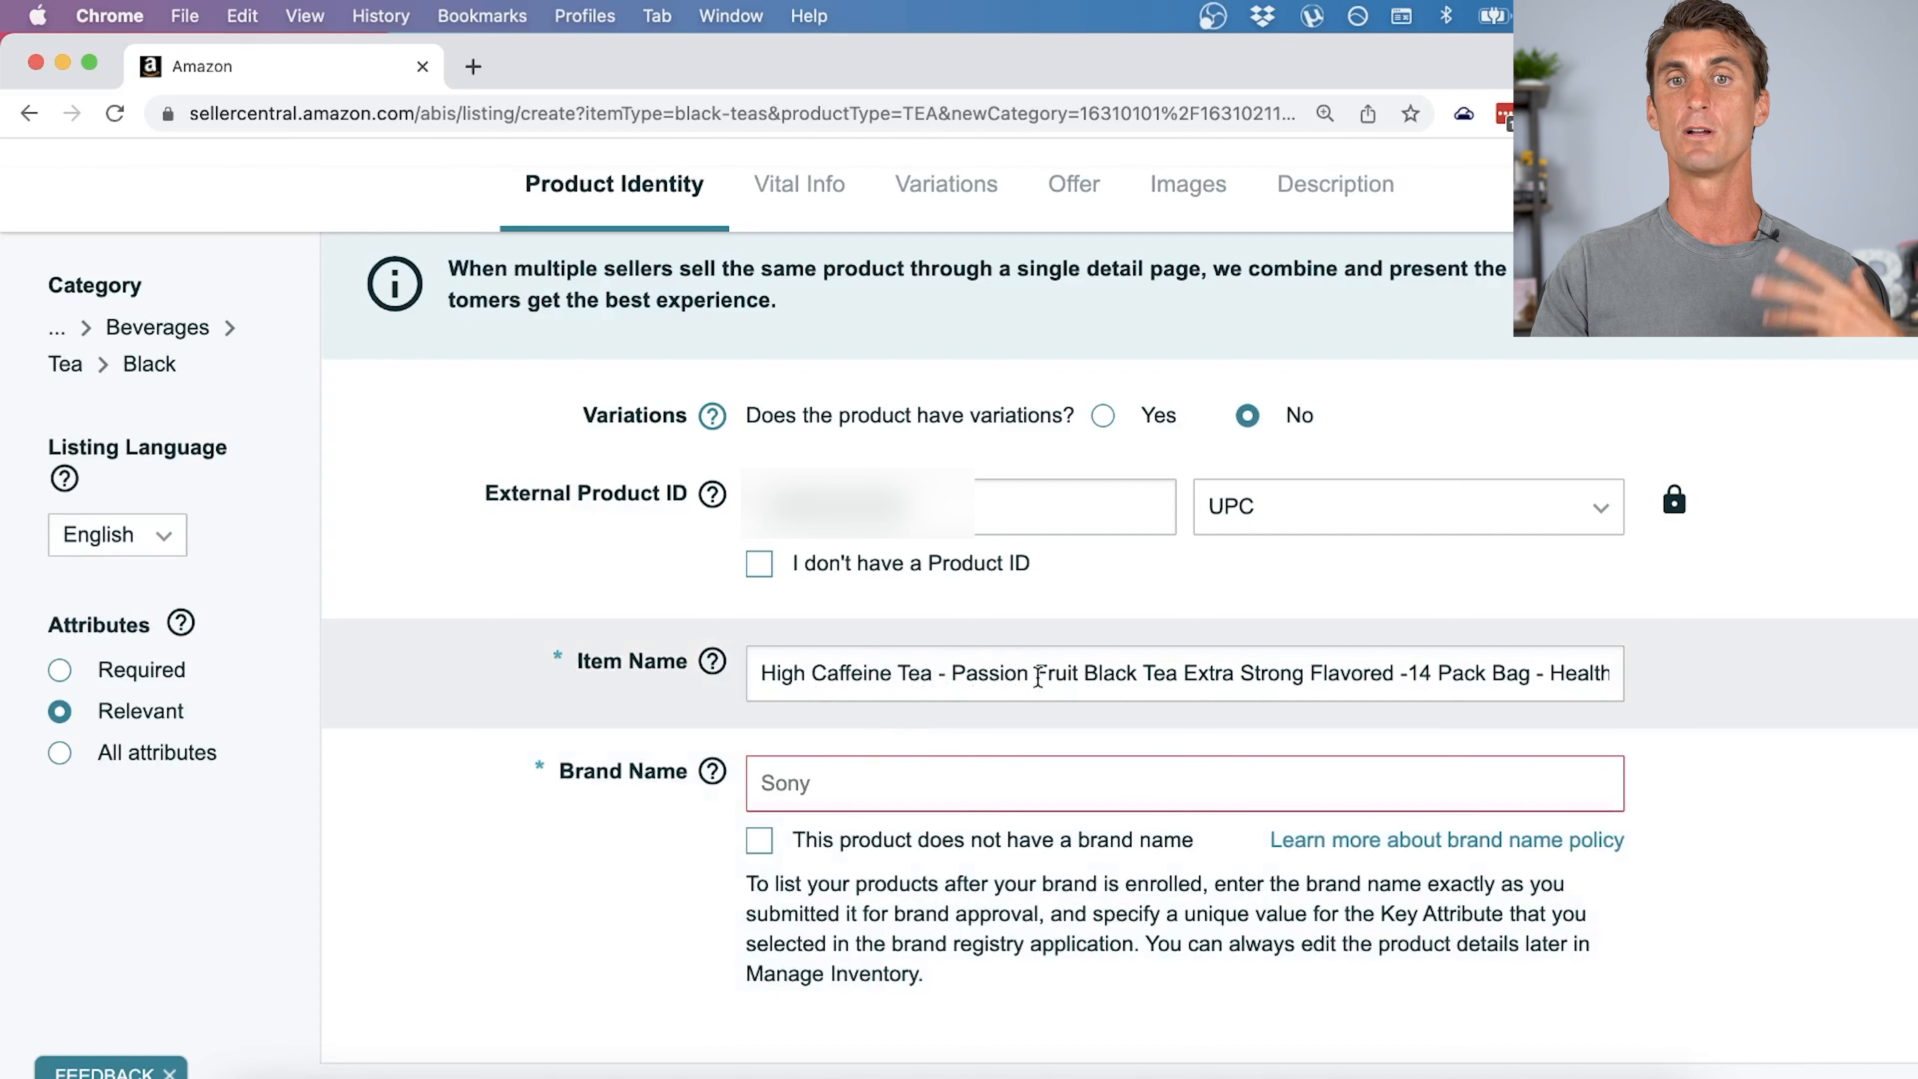
Enter Rocket Tea as the listing's Brand Name and continue to the Vital Info section.
left_click(830, 782)
type("Rocket Tea")
scroll(1704, 651, "down", 2)
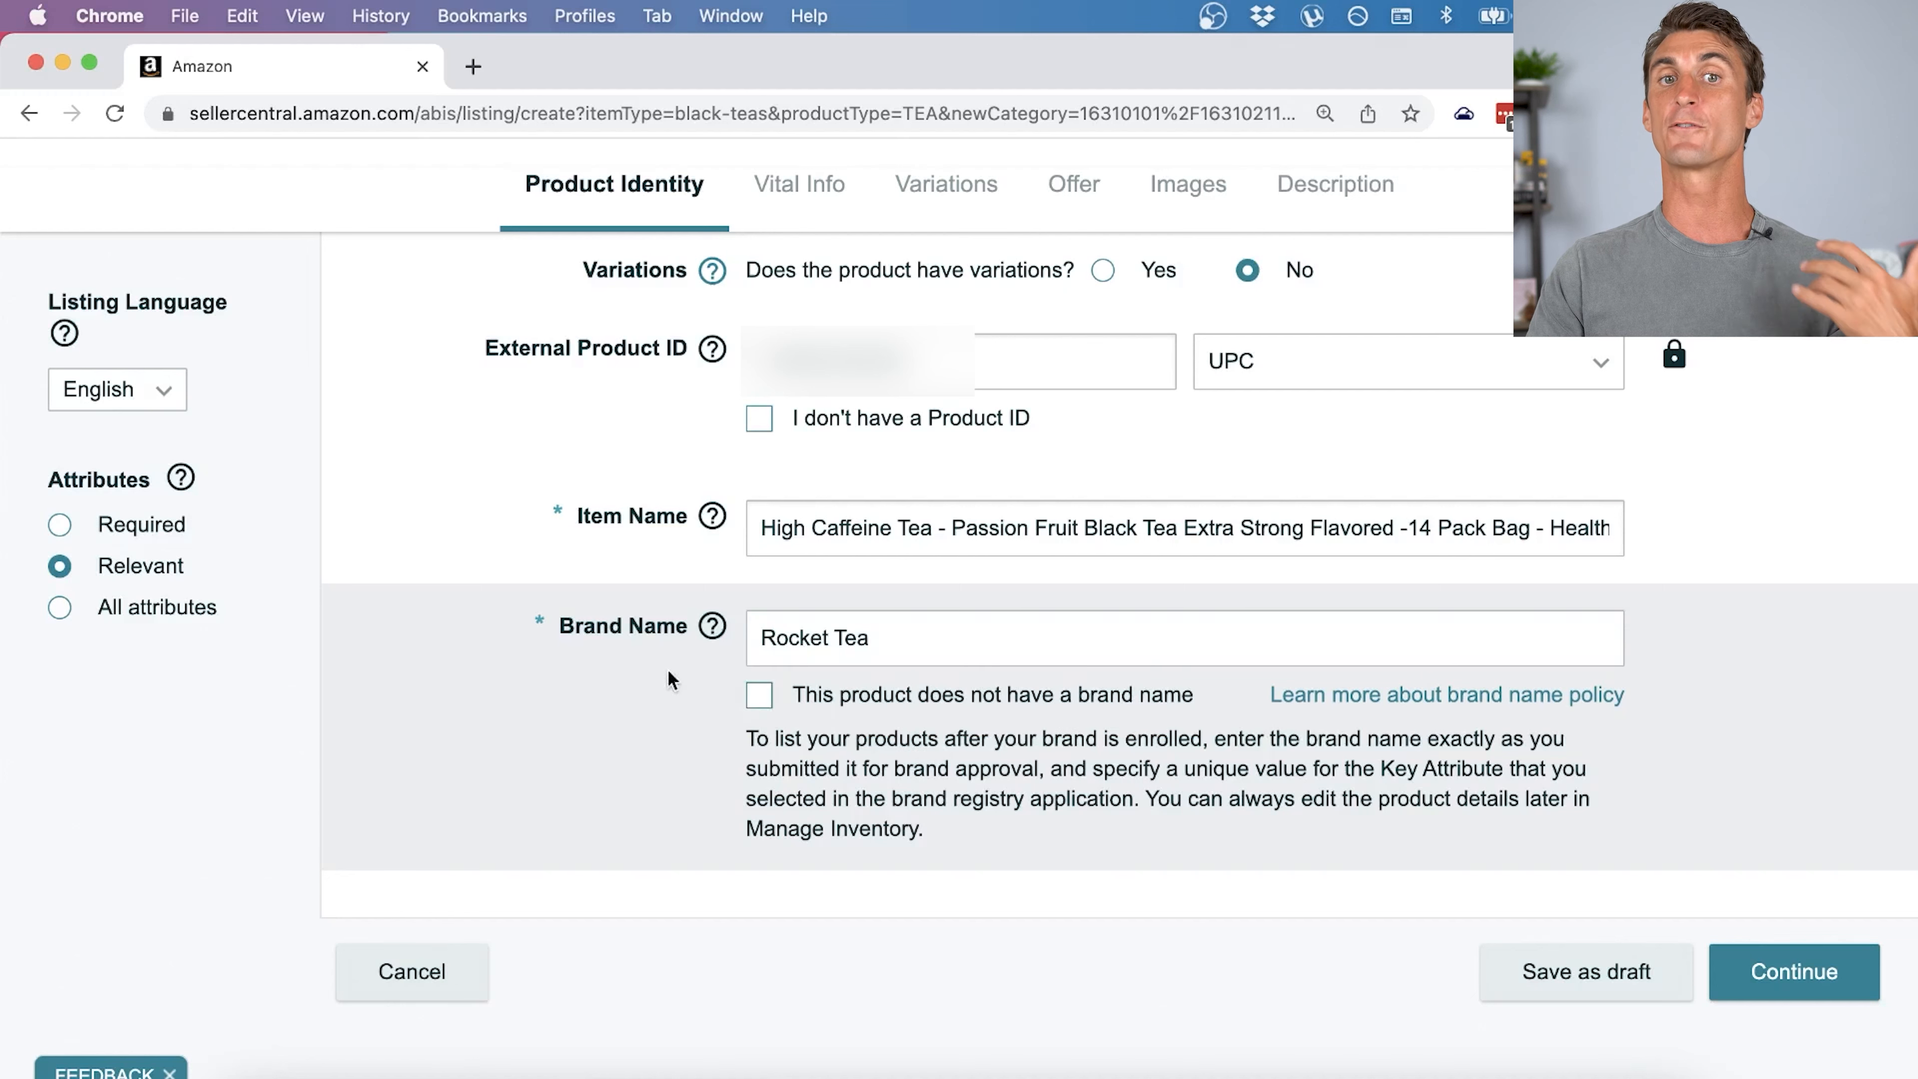
left_click(977, 644)
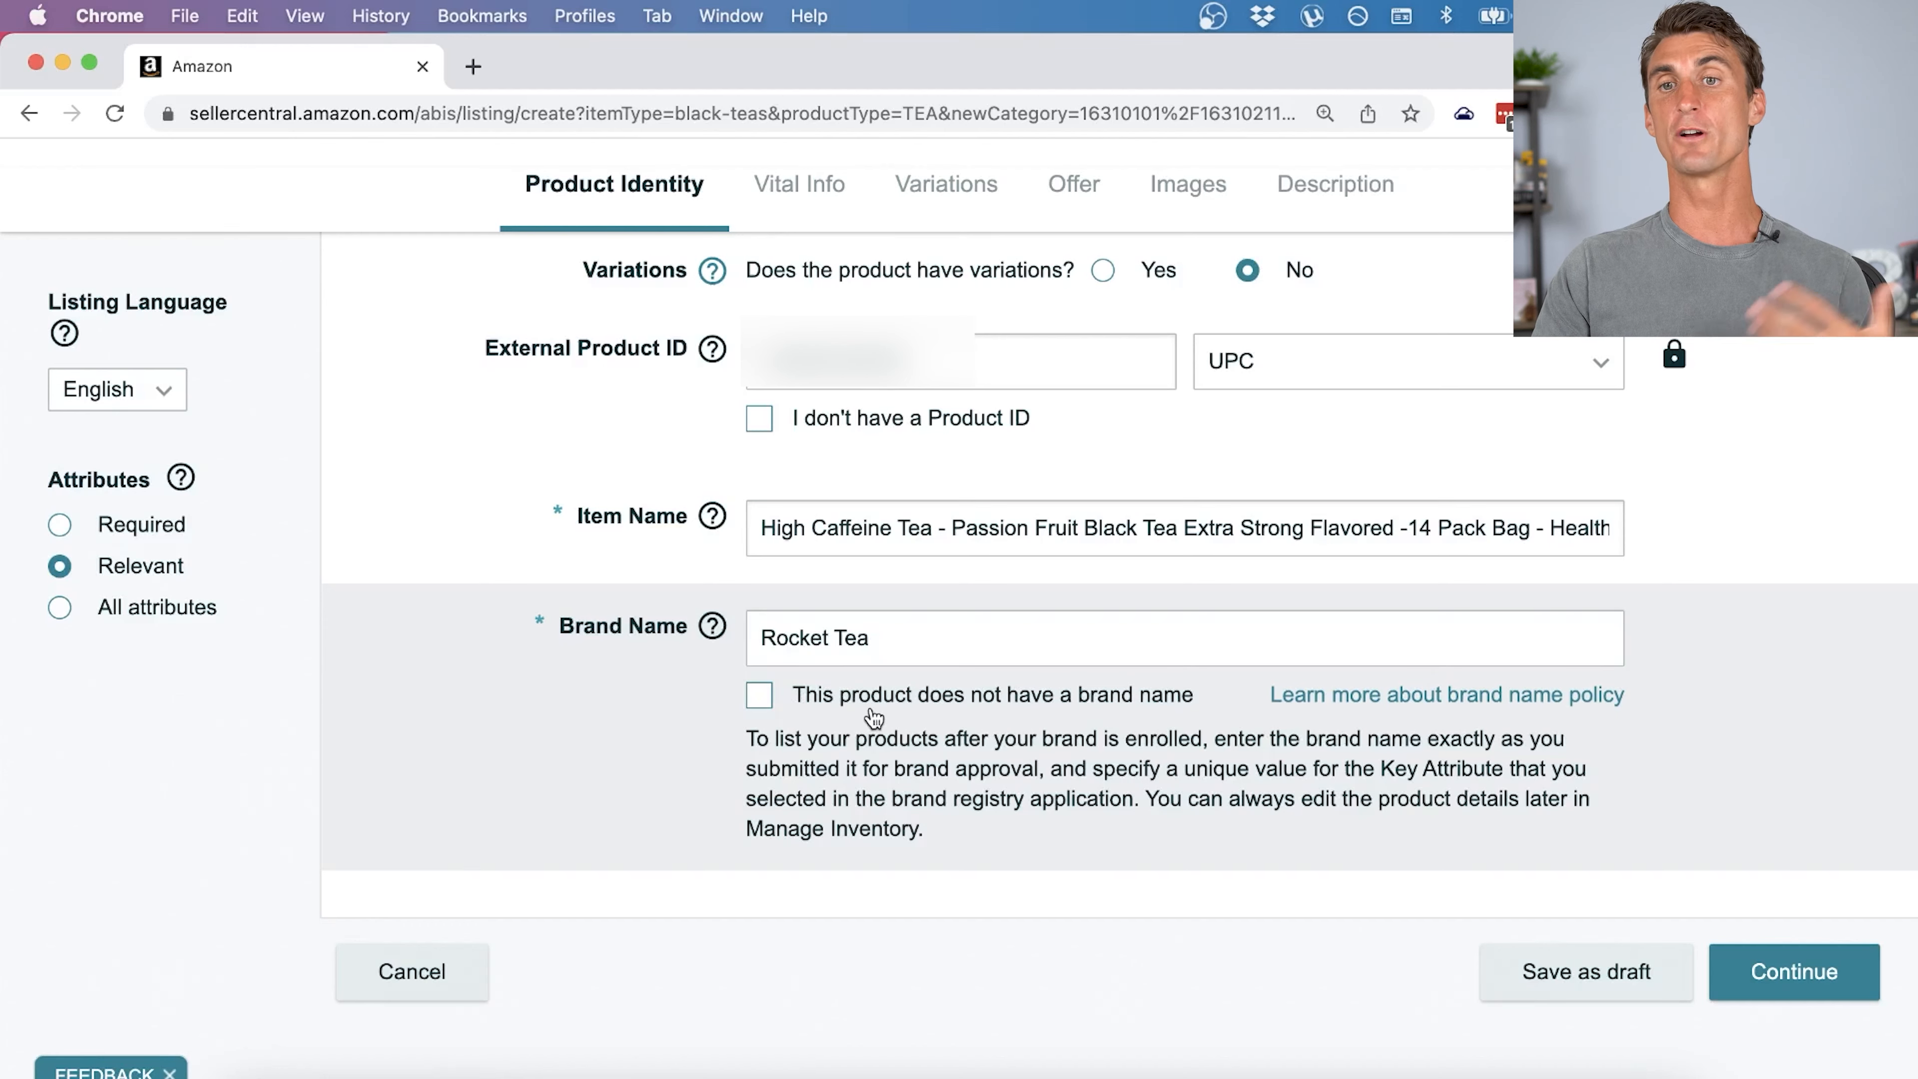
left_click(1774, 981)
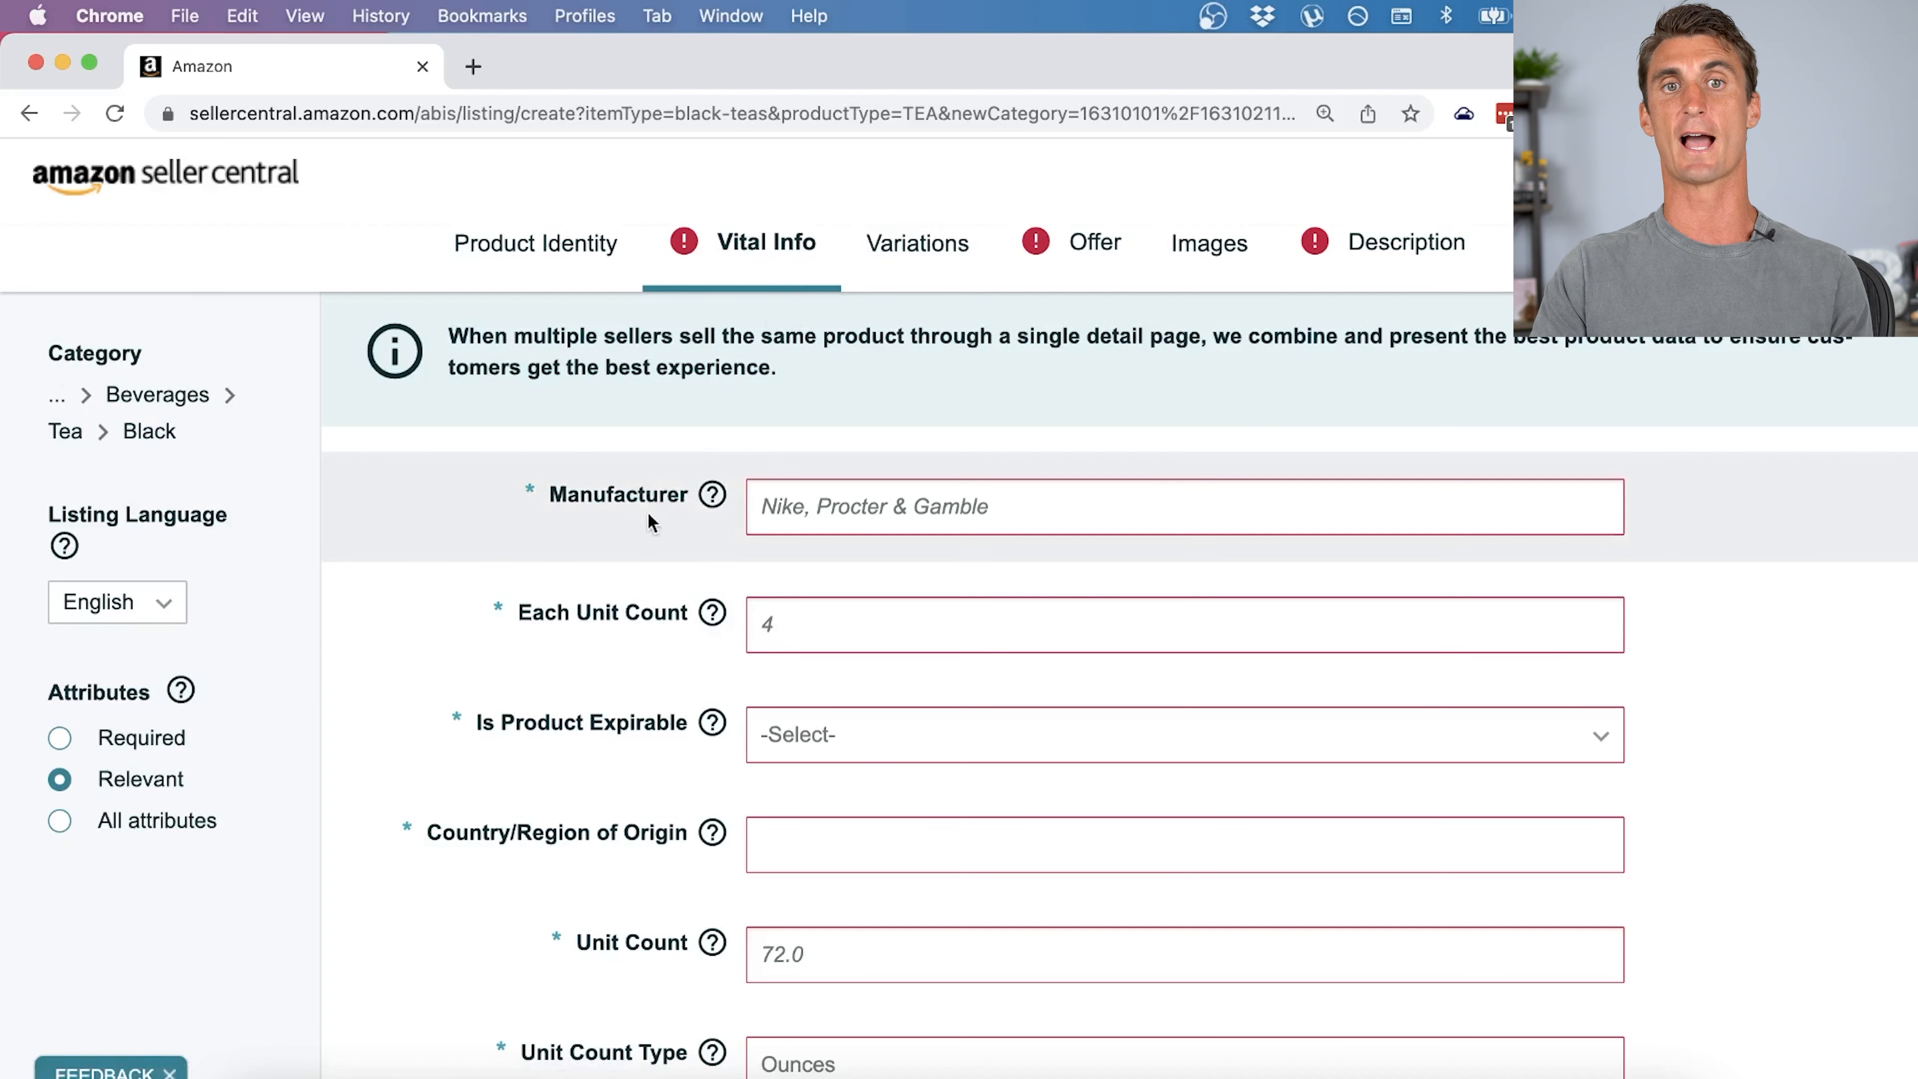
Enter Rocket Tea as Manufacturer and 1 as Each Unit Count, and set Is Product Expirable to Yes.
left_click(855, 517)
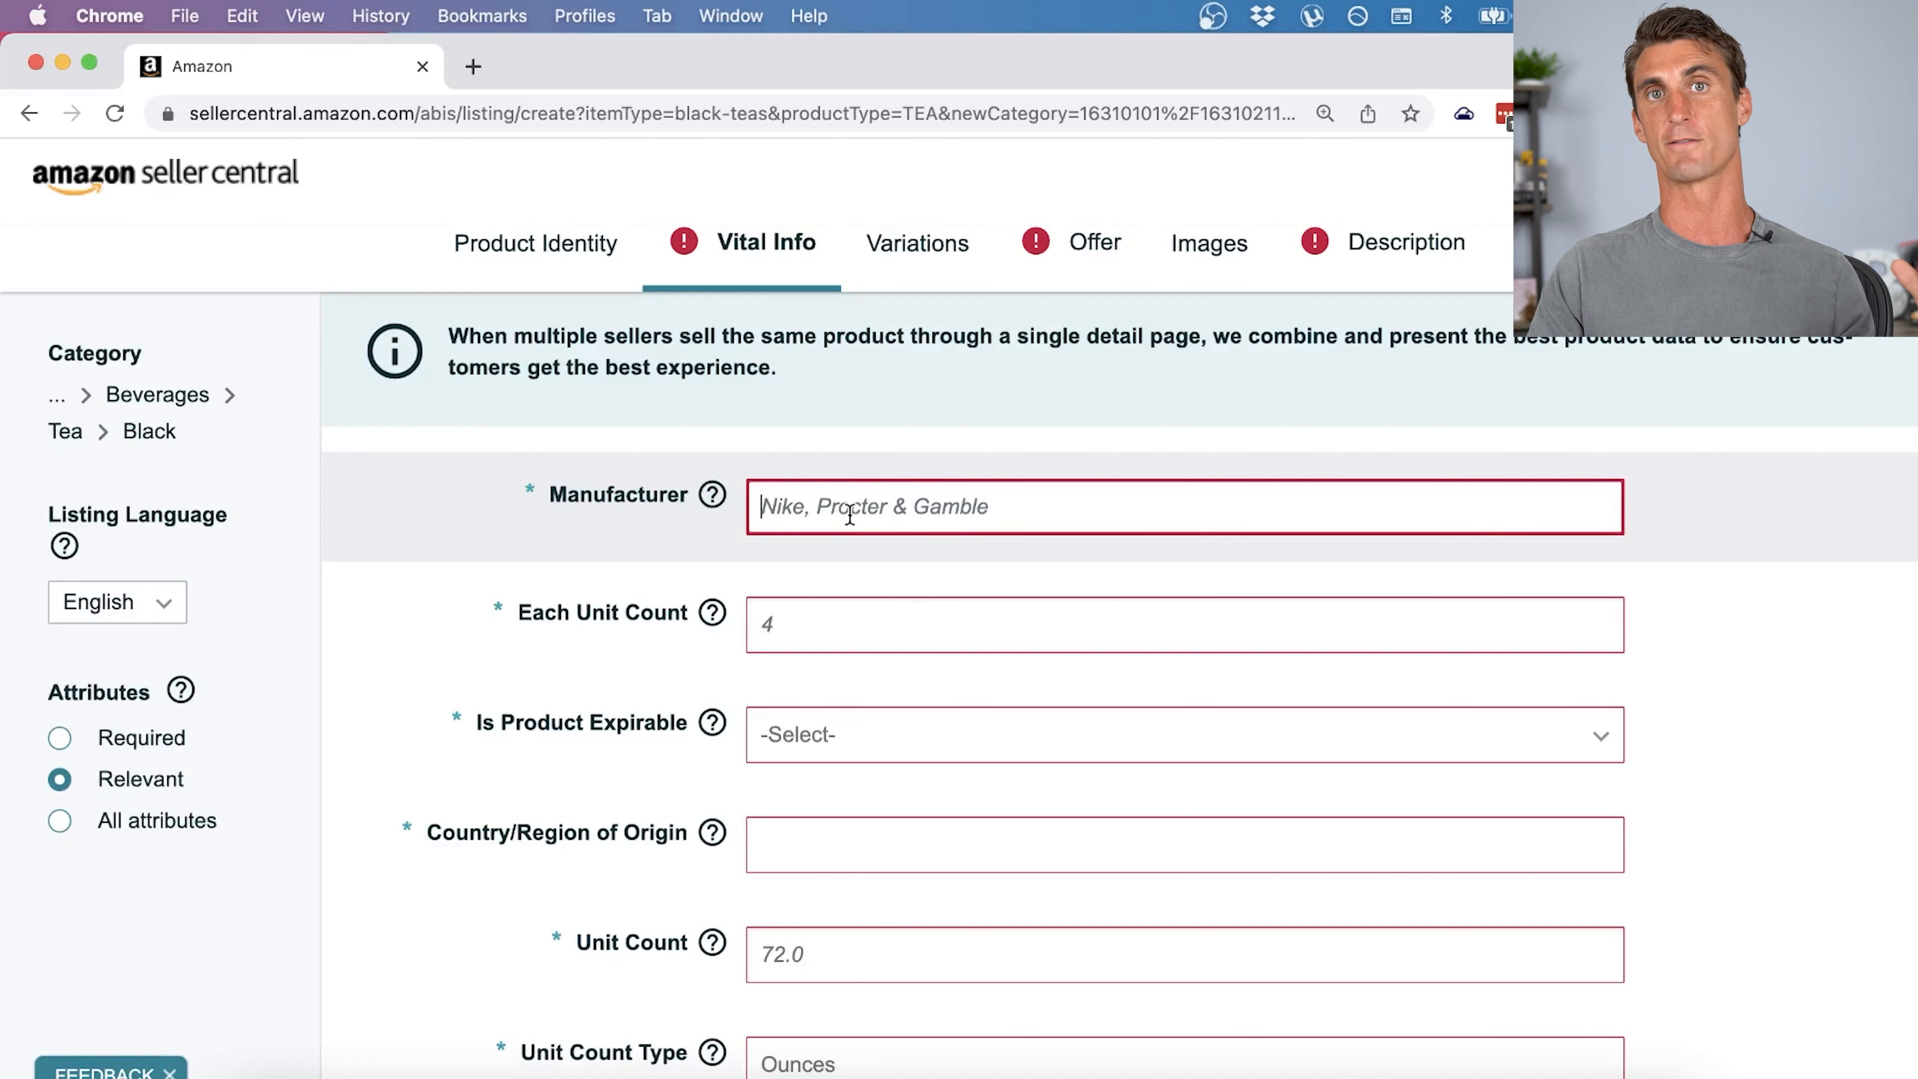
type("Rocket Tea")
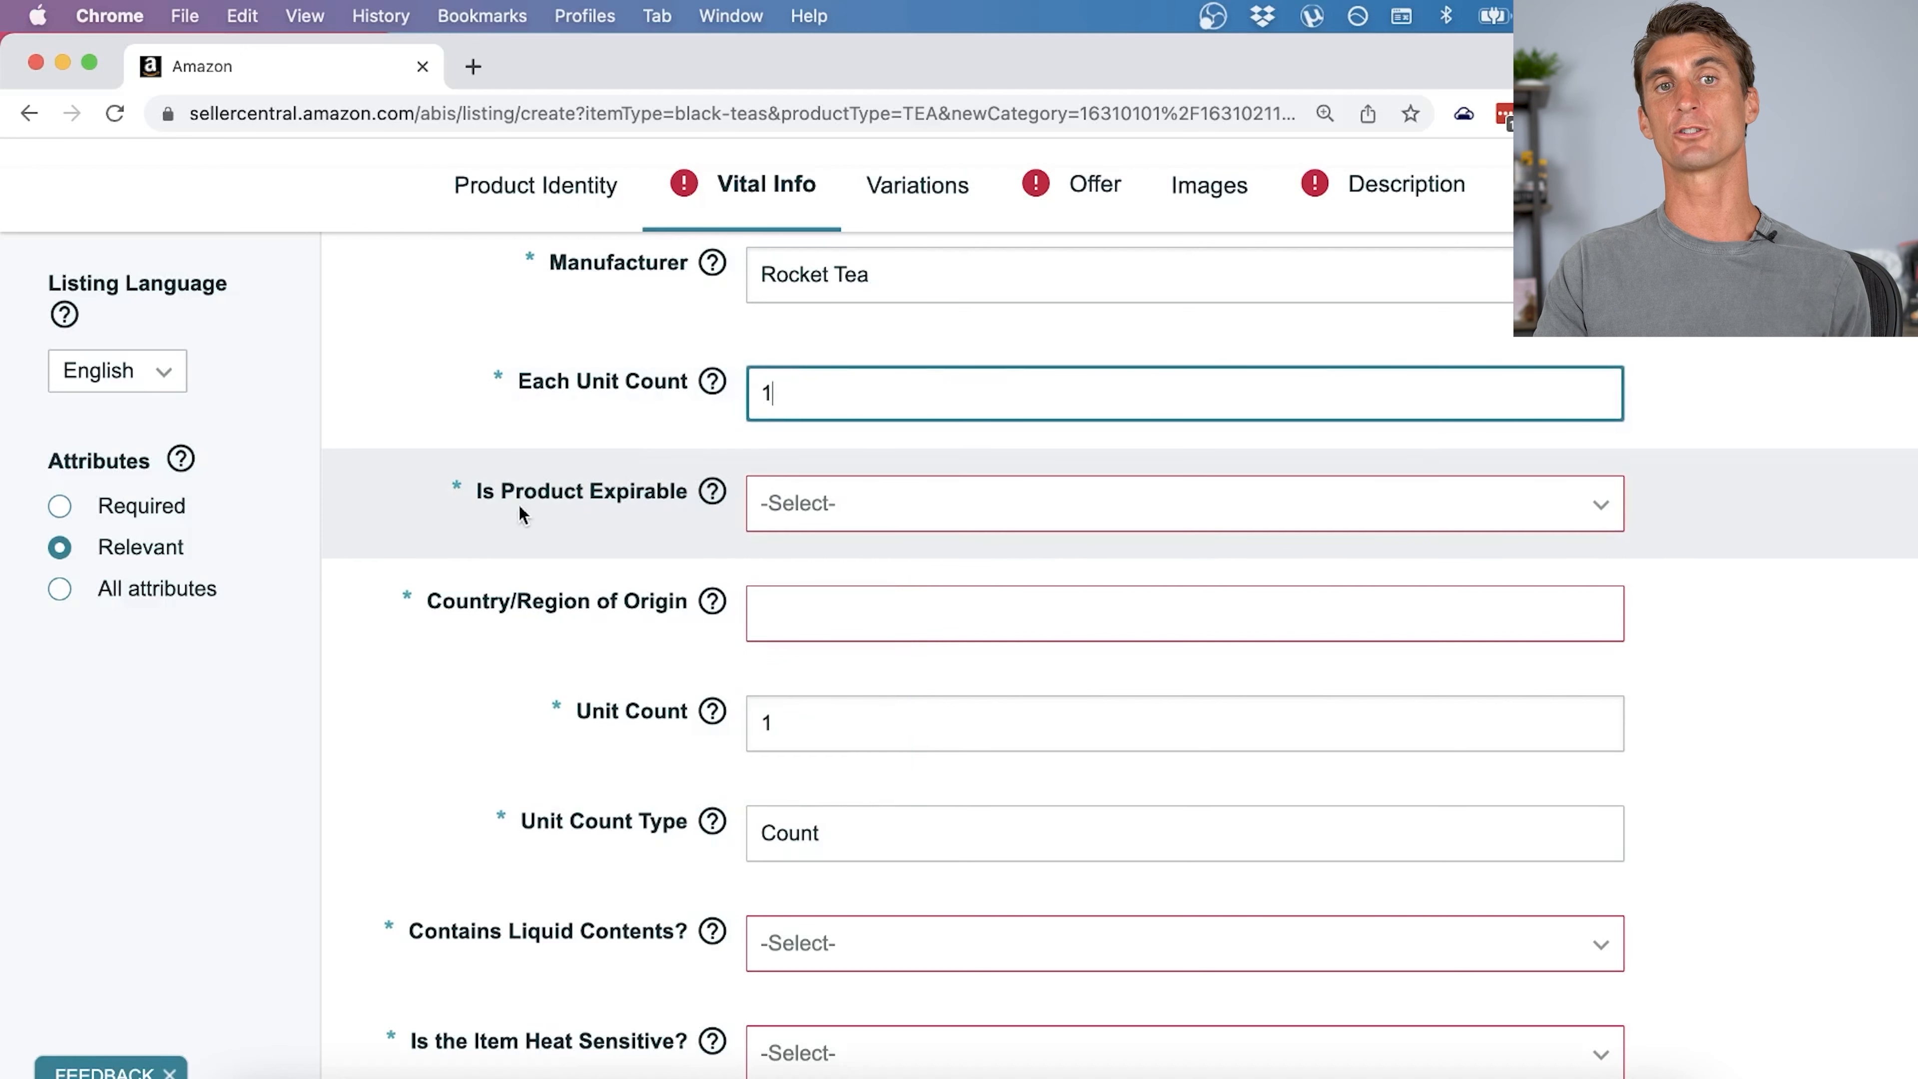
left_click(905, 507)
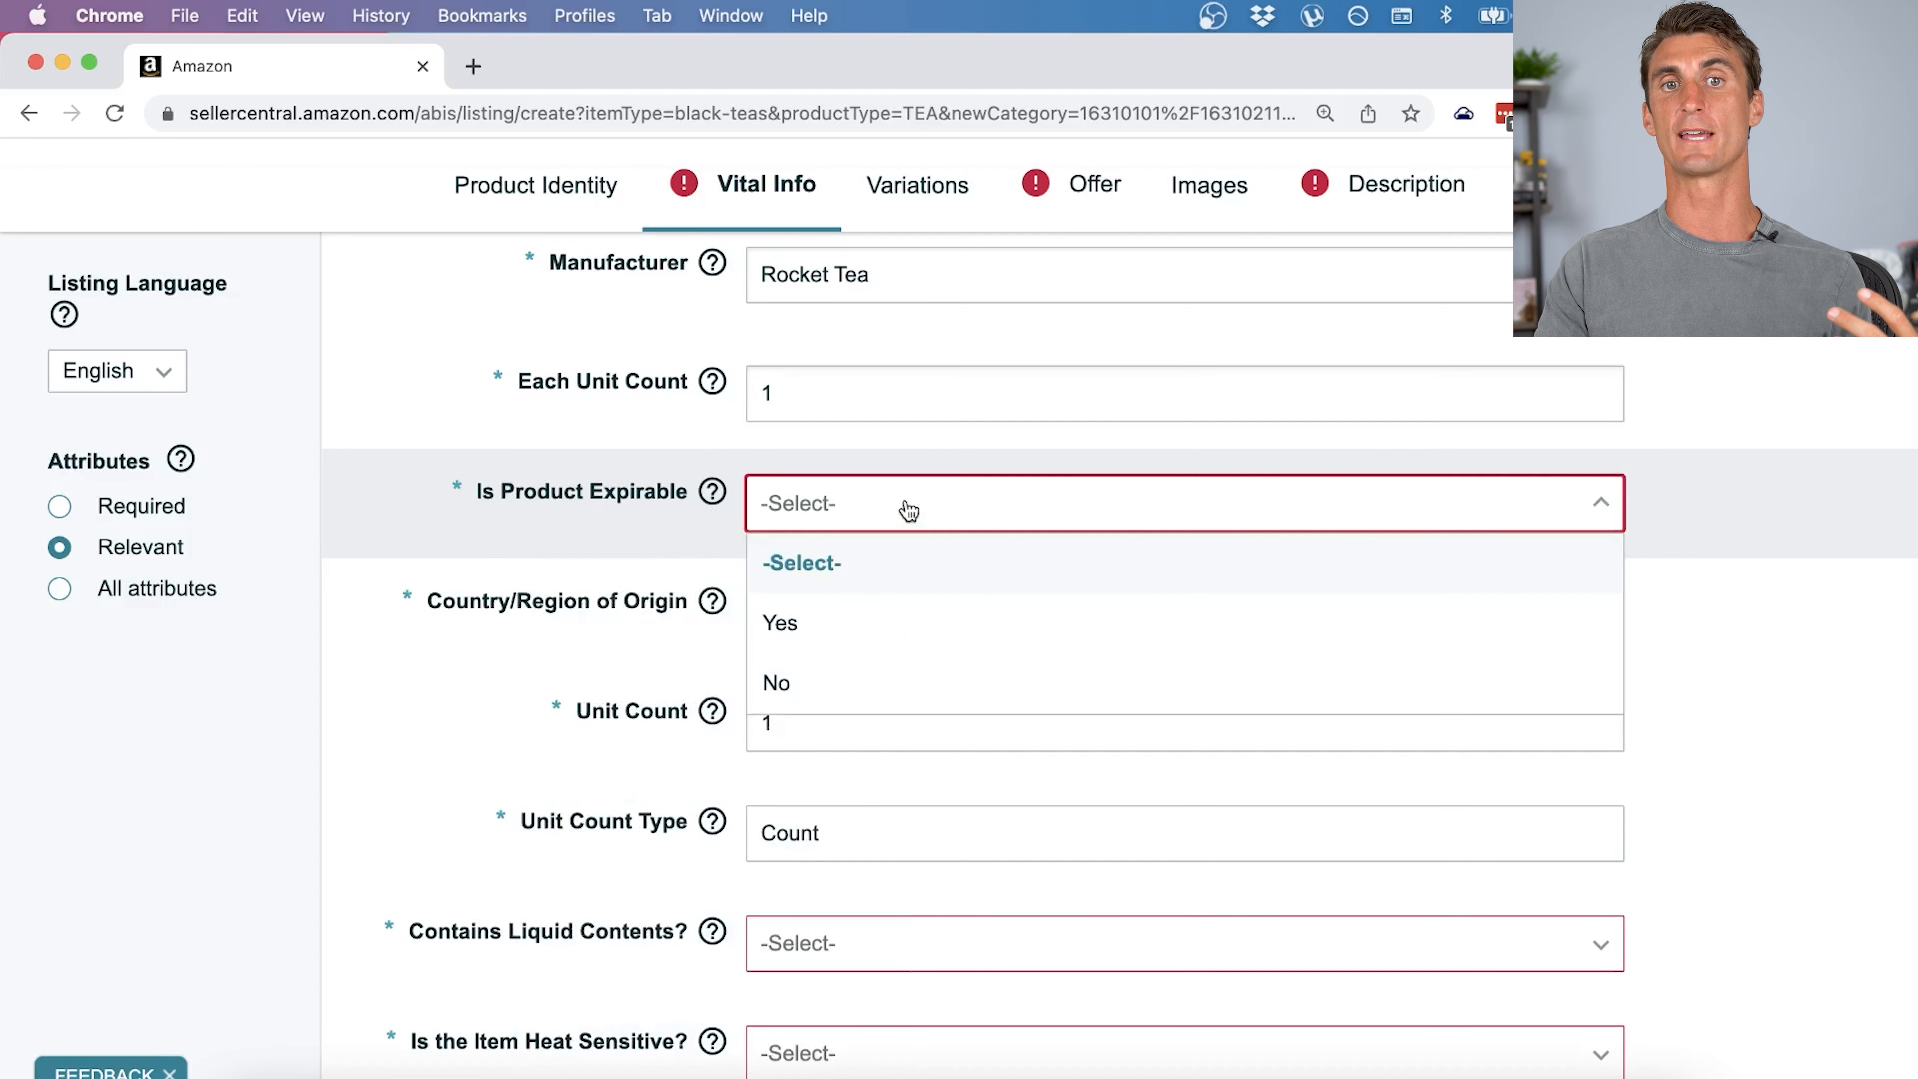
left_click(860, 622)
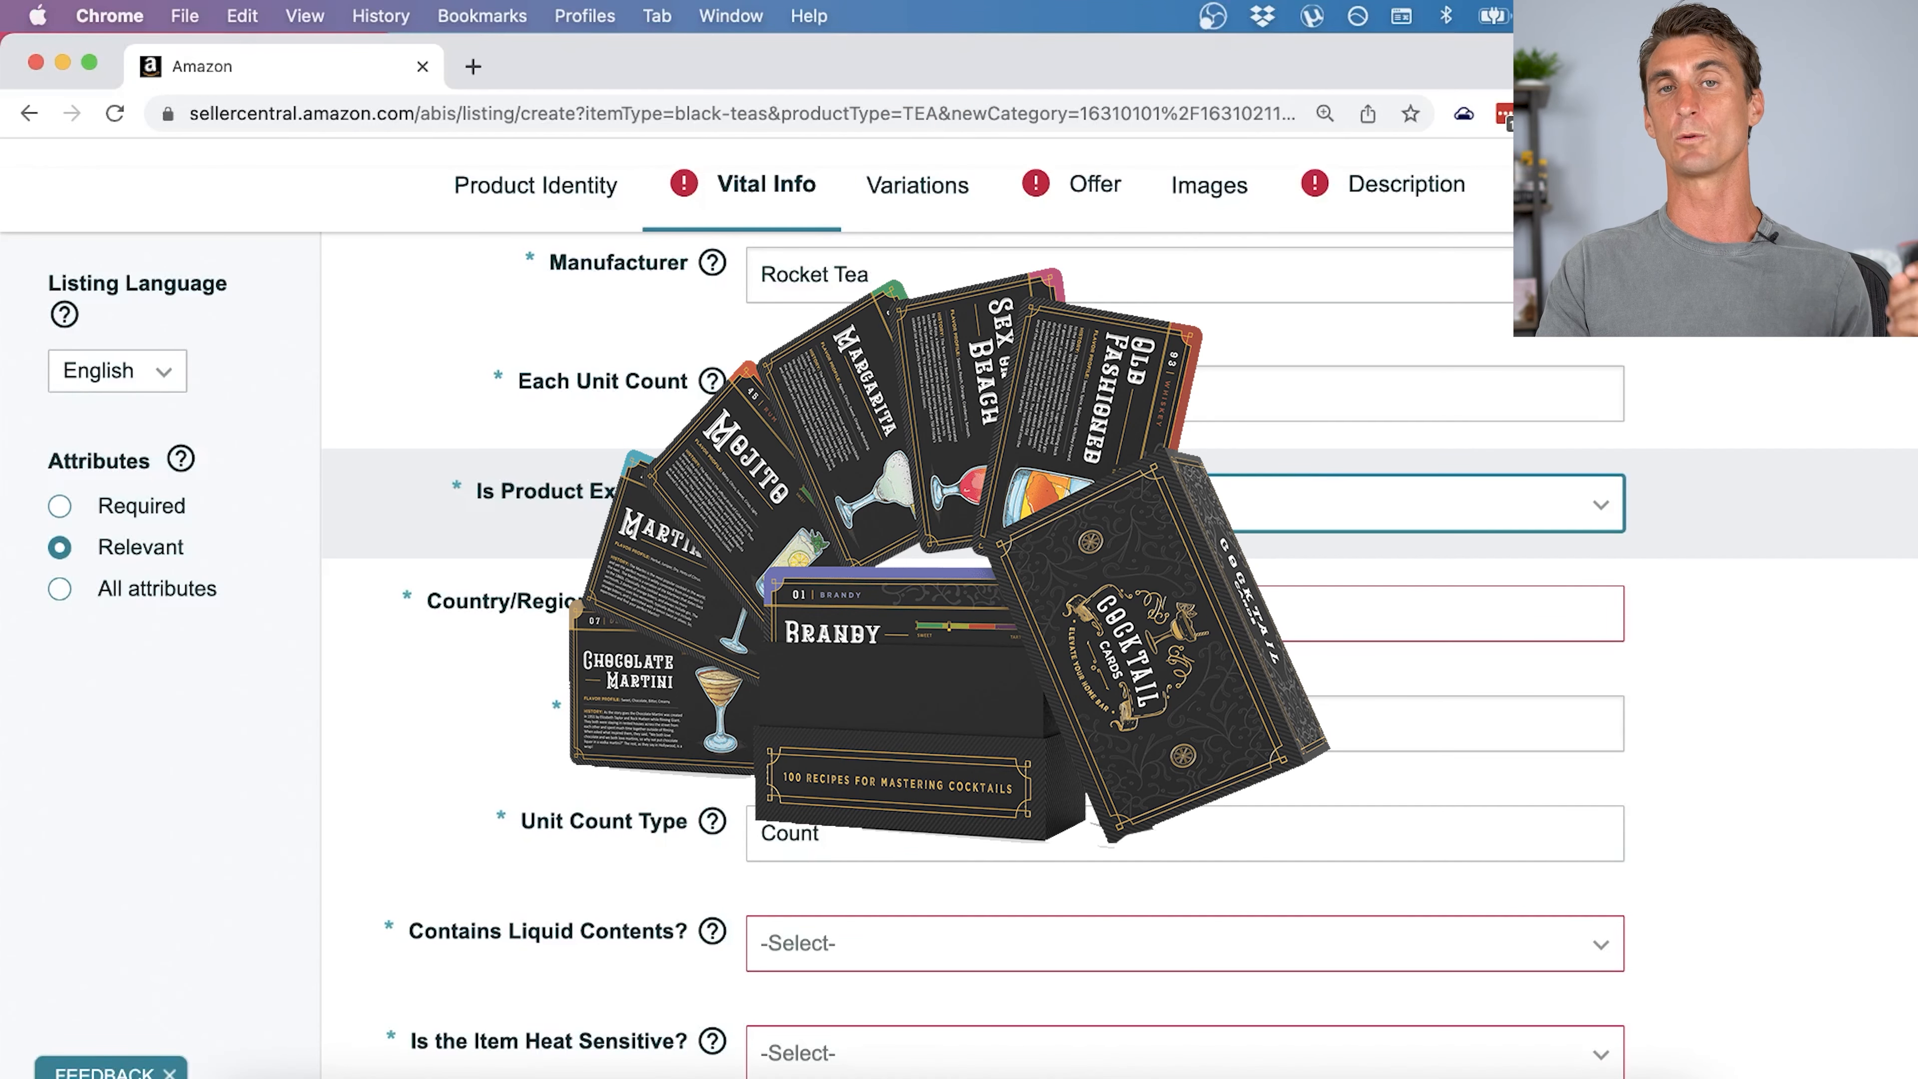
Set the product's Country/Region of Origin to United States.
left_click(1195, 609)
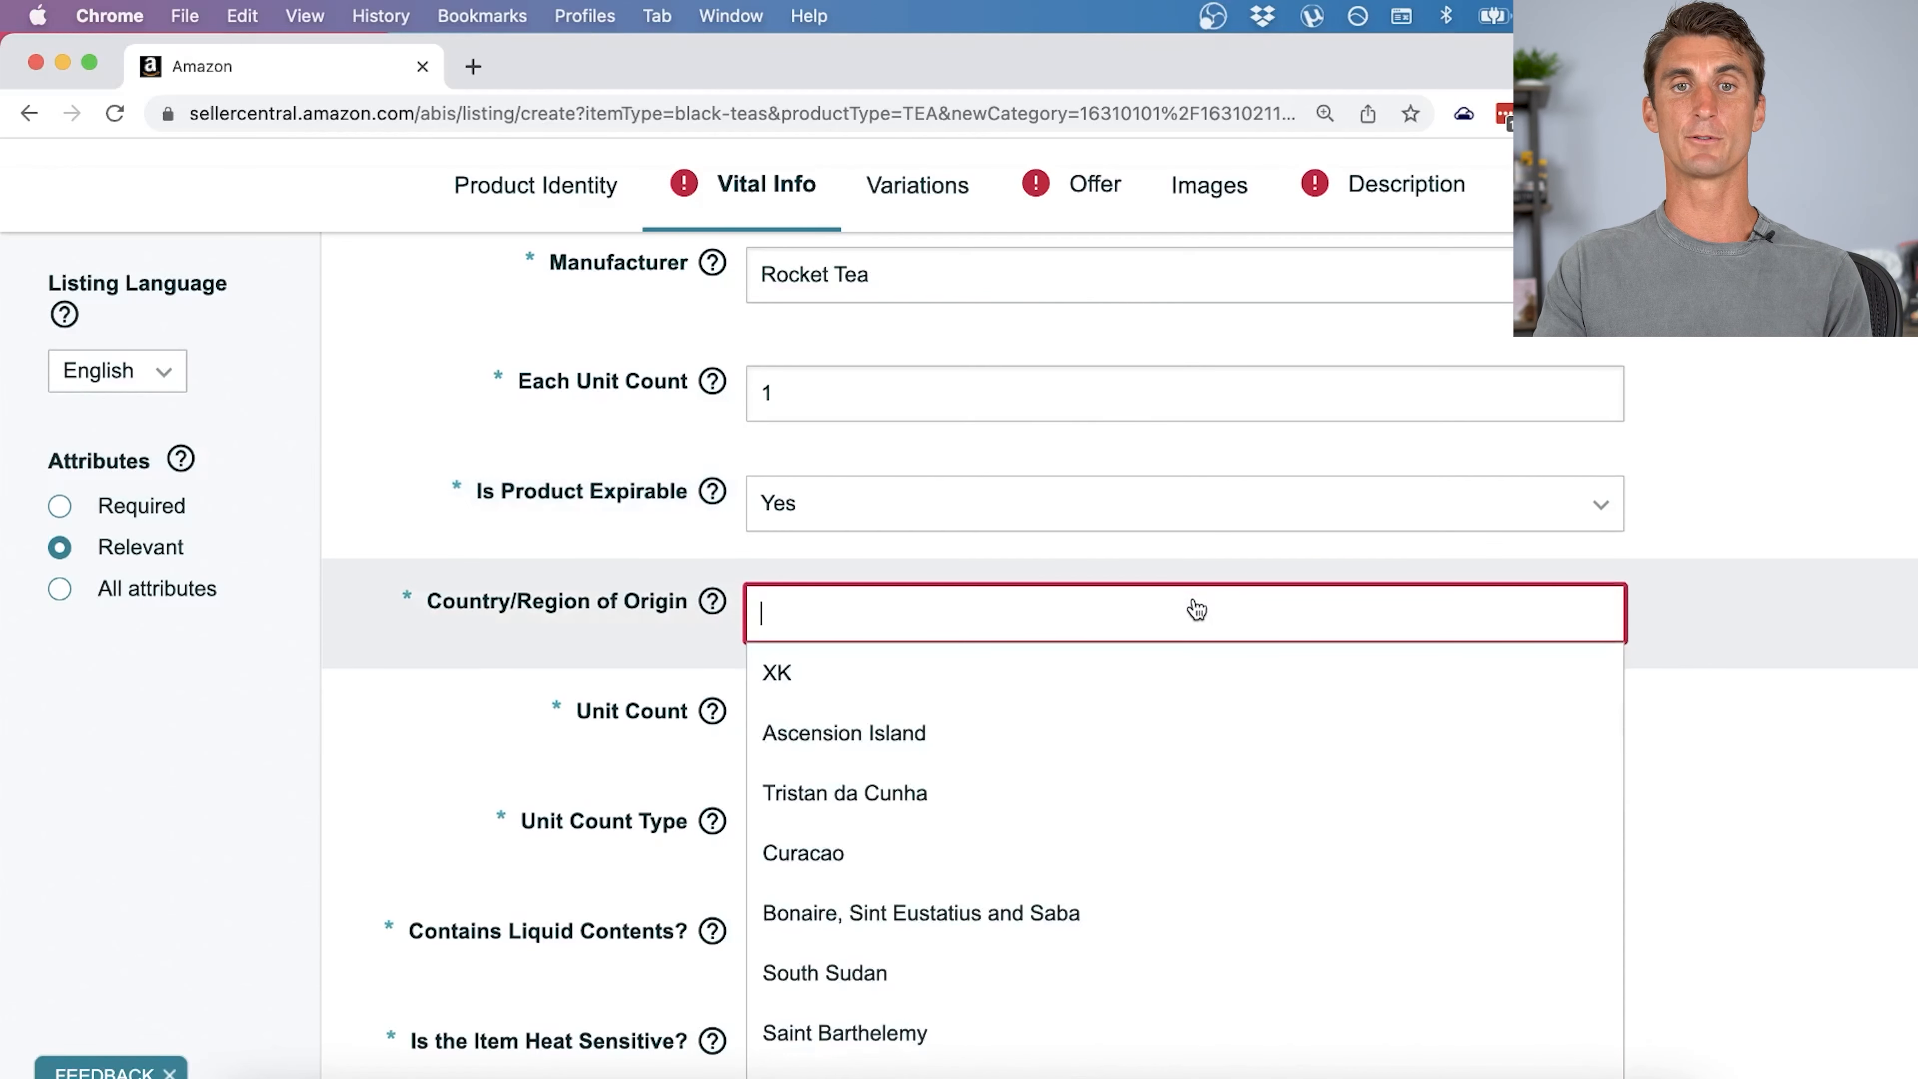
type("united")
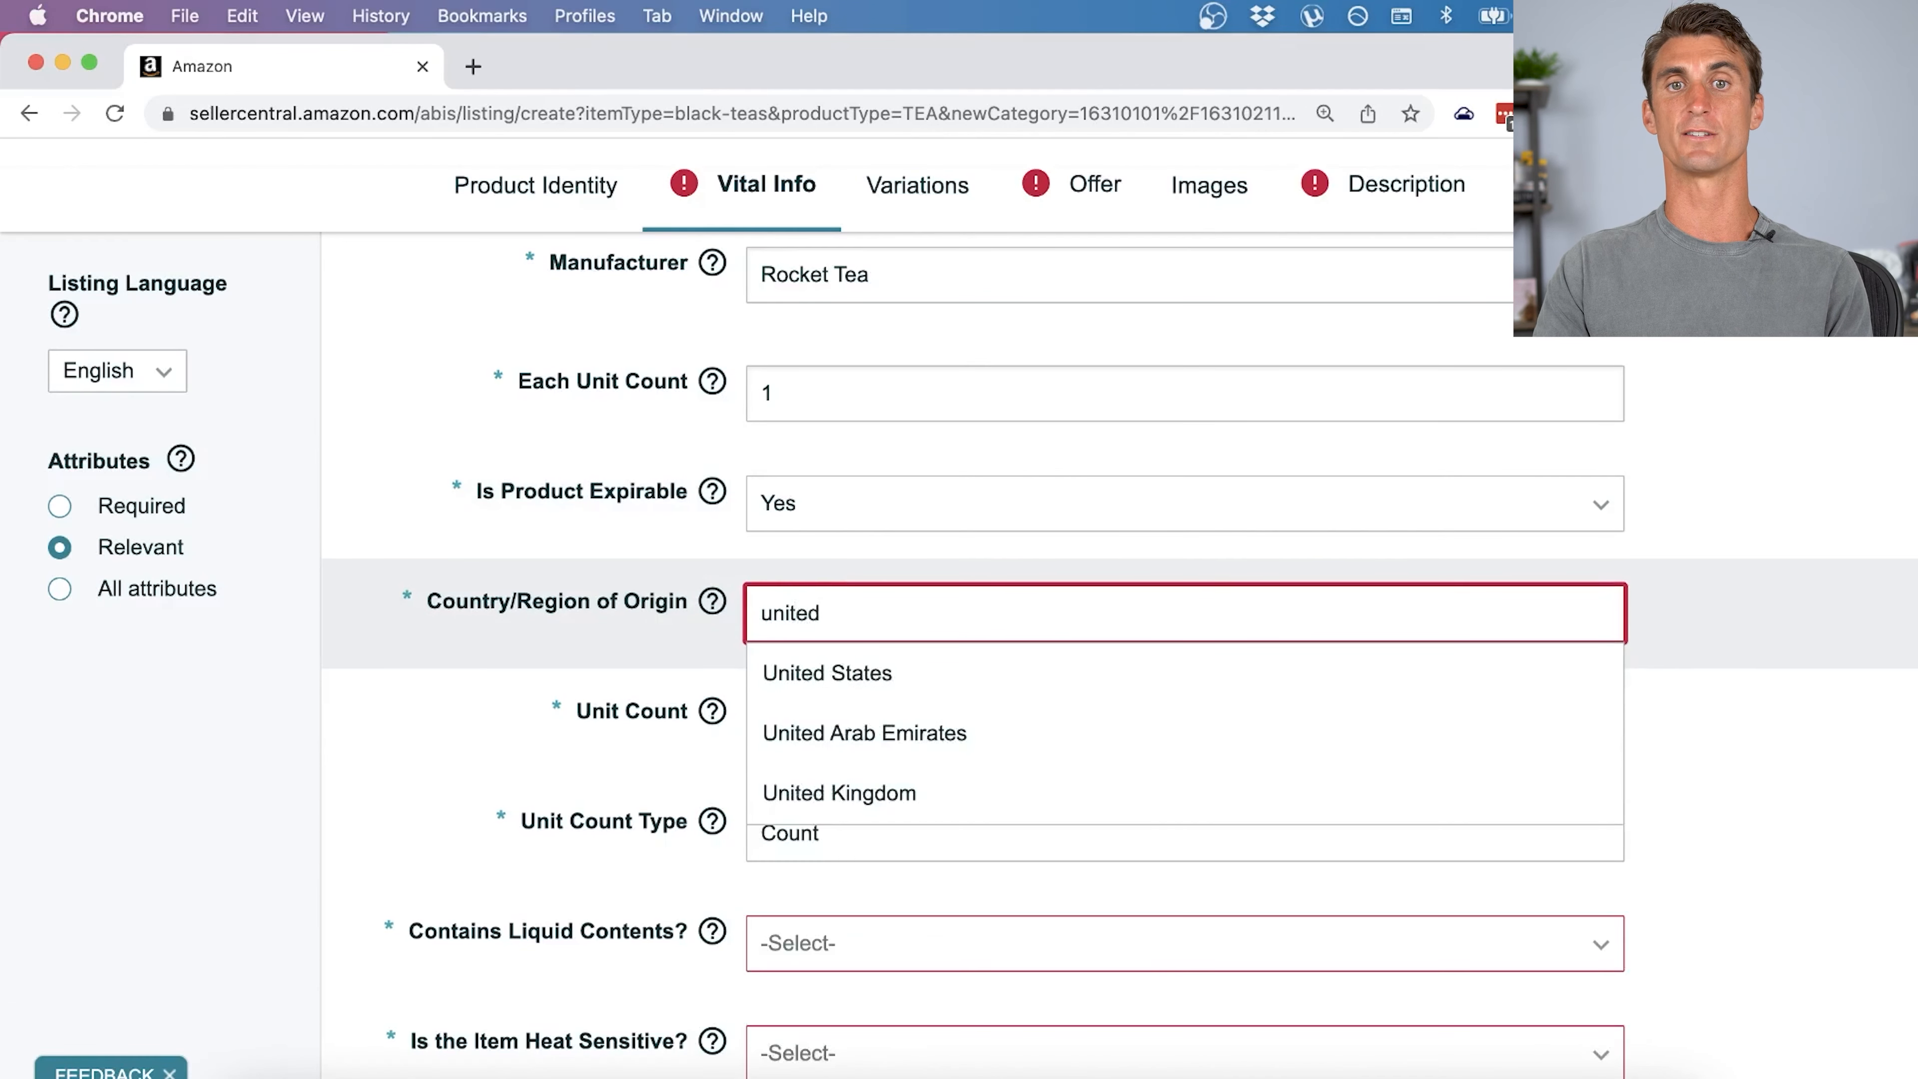
left_click(1140, 671)
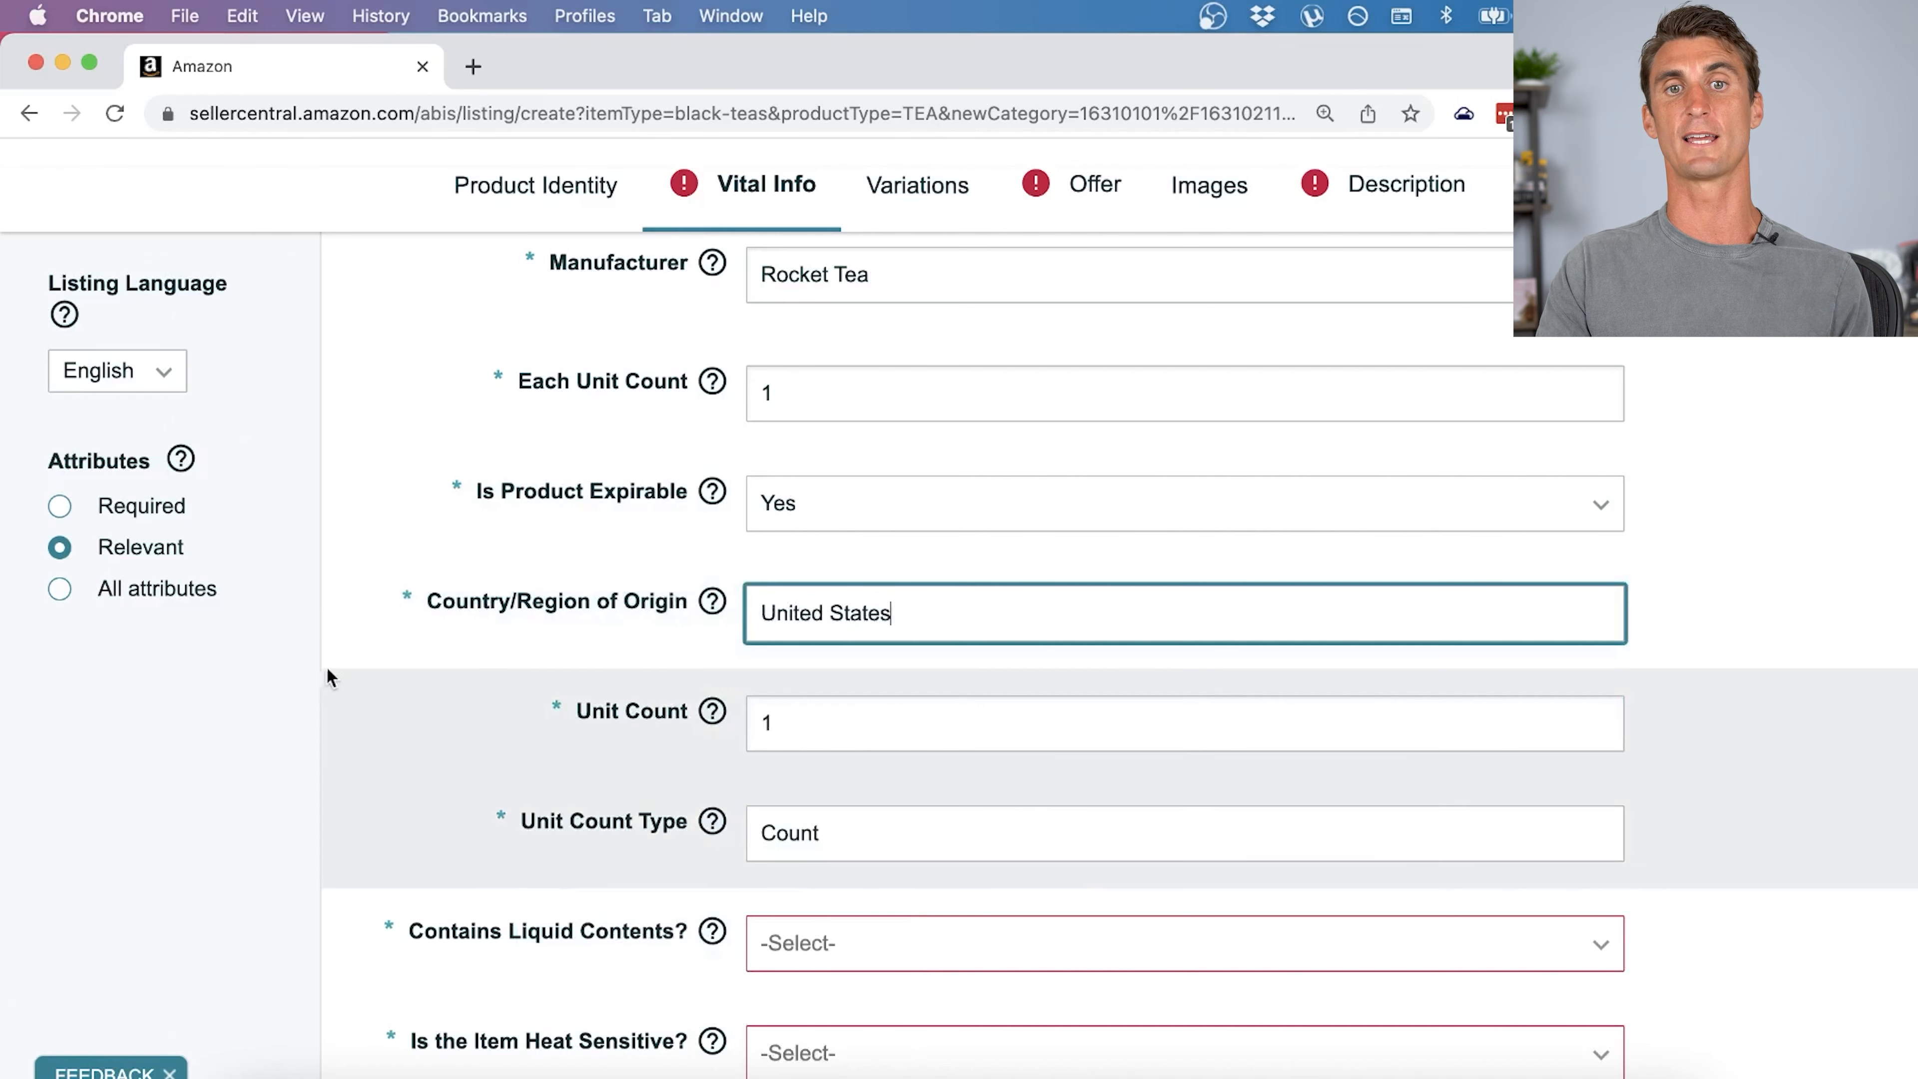
Set the Unit Count to 14 with Count as the Unit Count Type.
left_click(873, 709)
type("4")
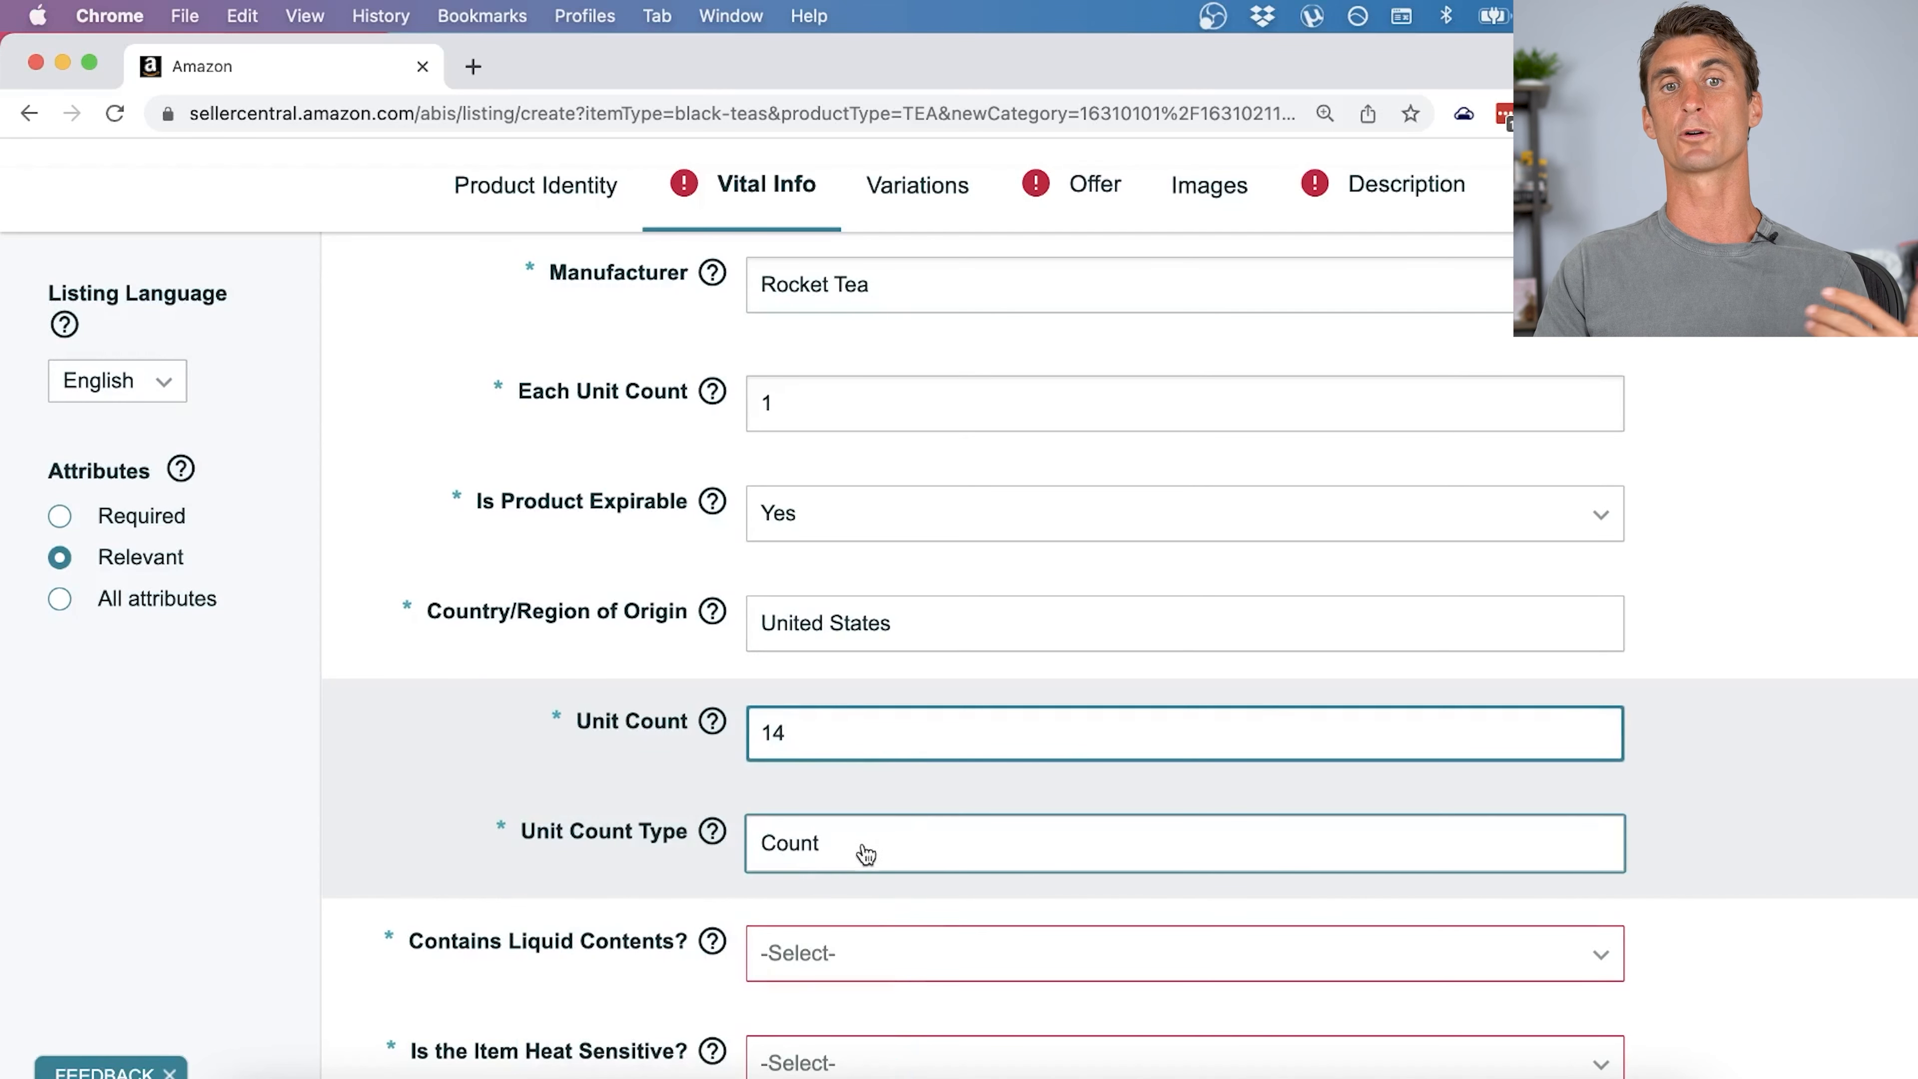
left_click(833, 856)
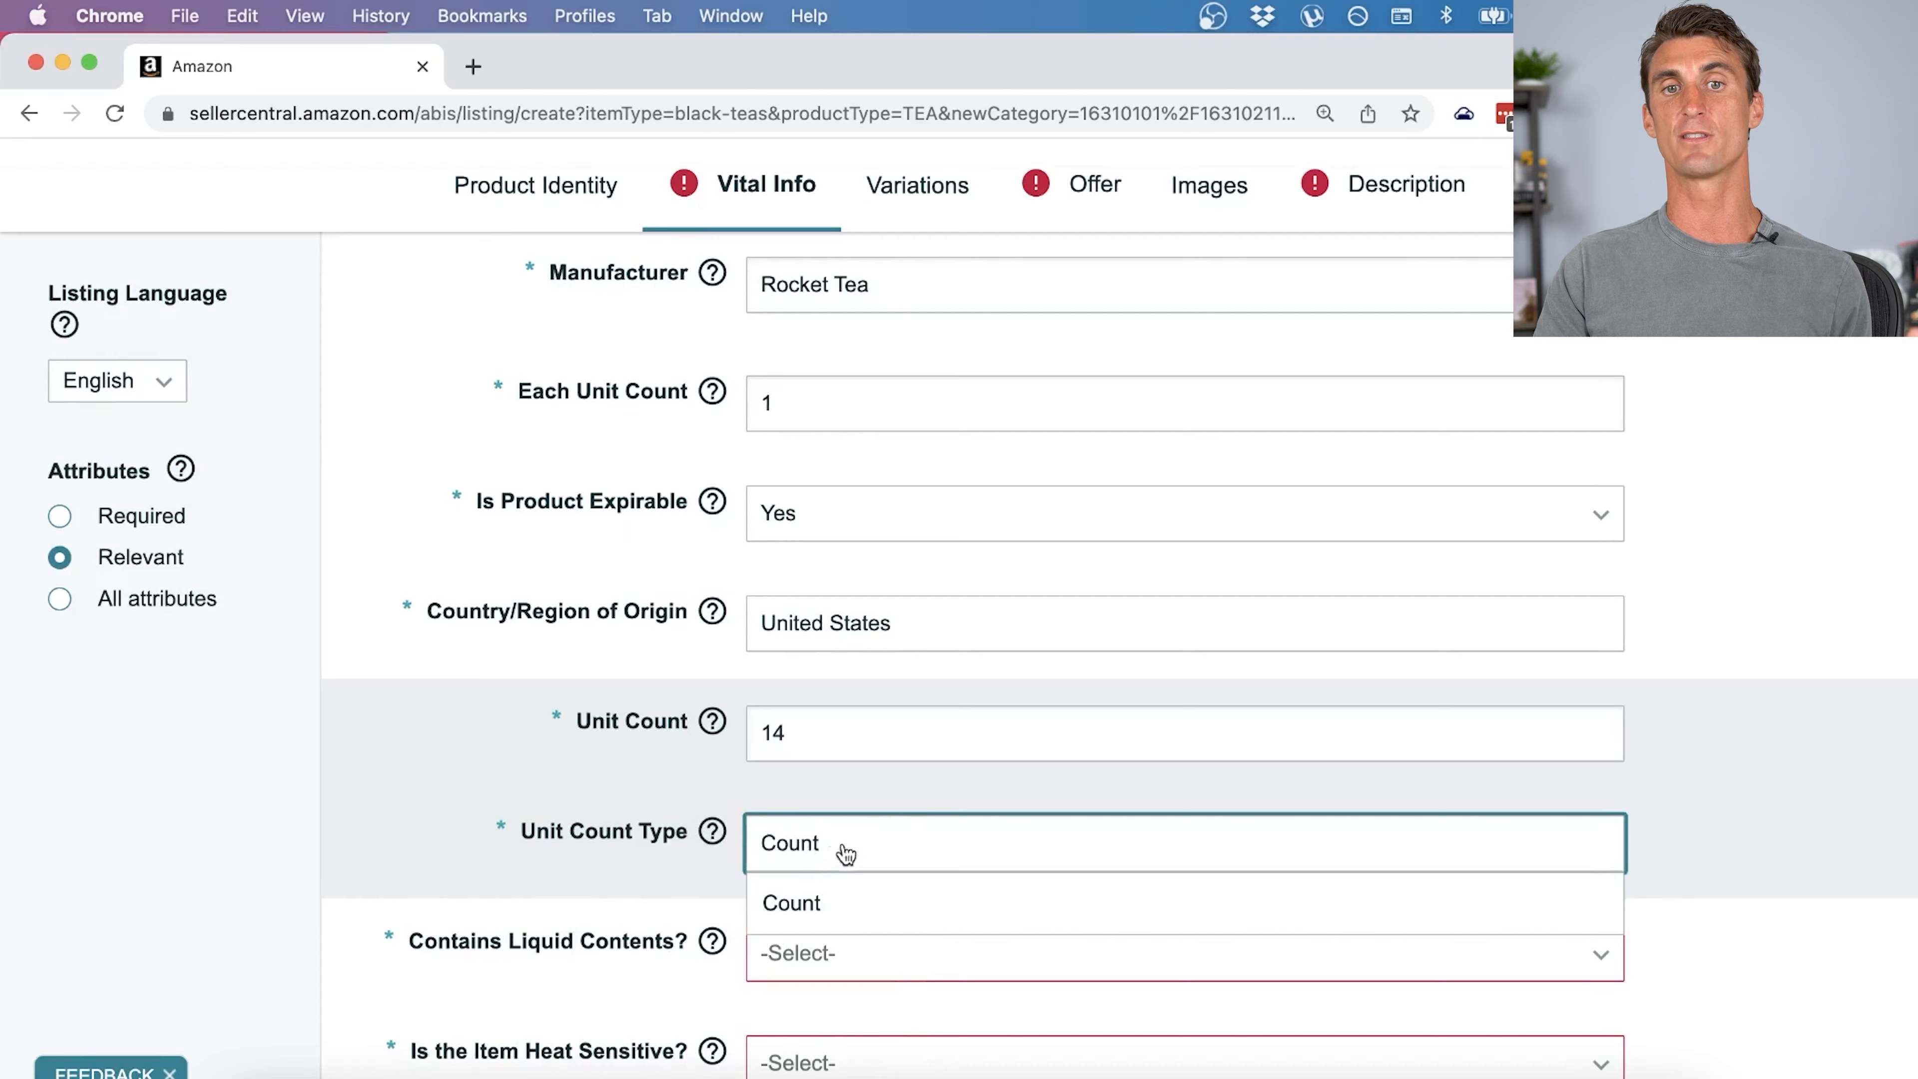
scroll(868, 868, "down", 1)
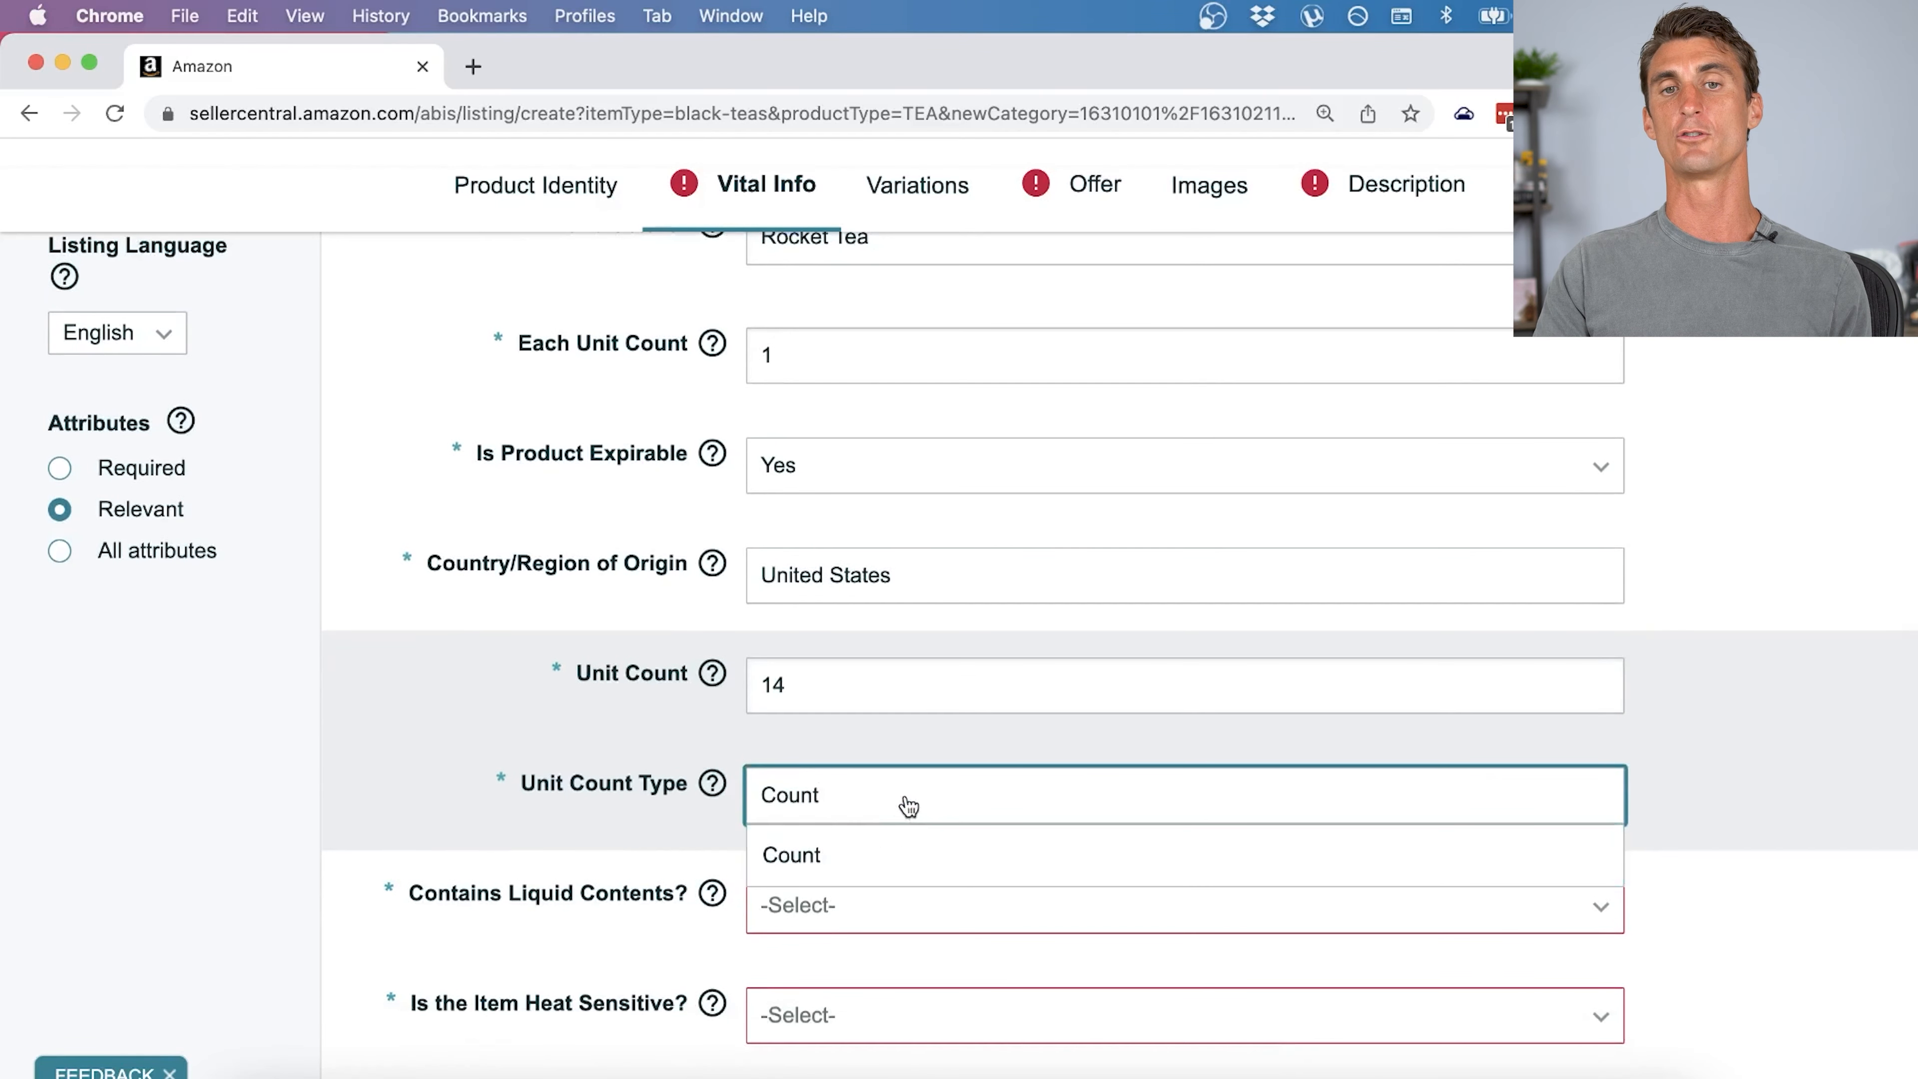
left_click(1786, 746)
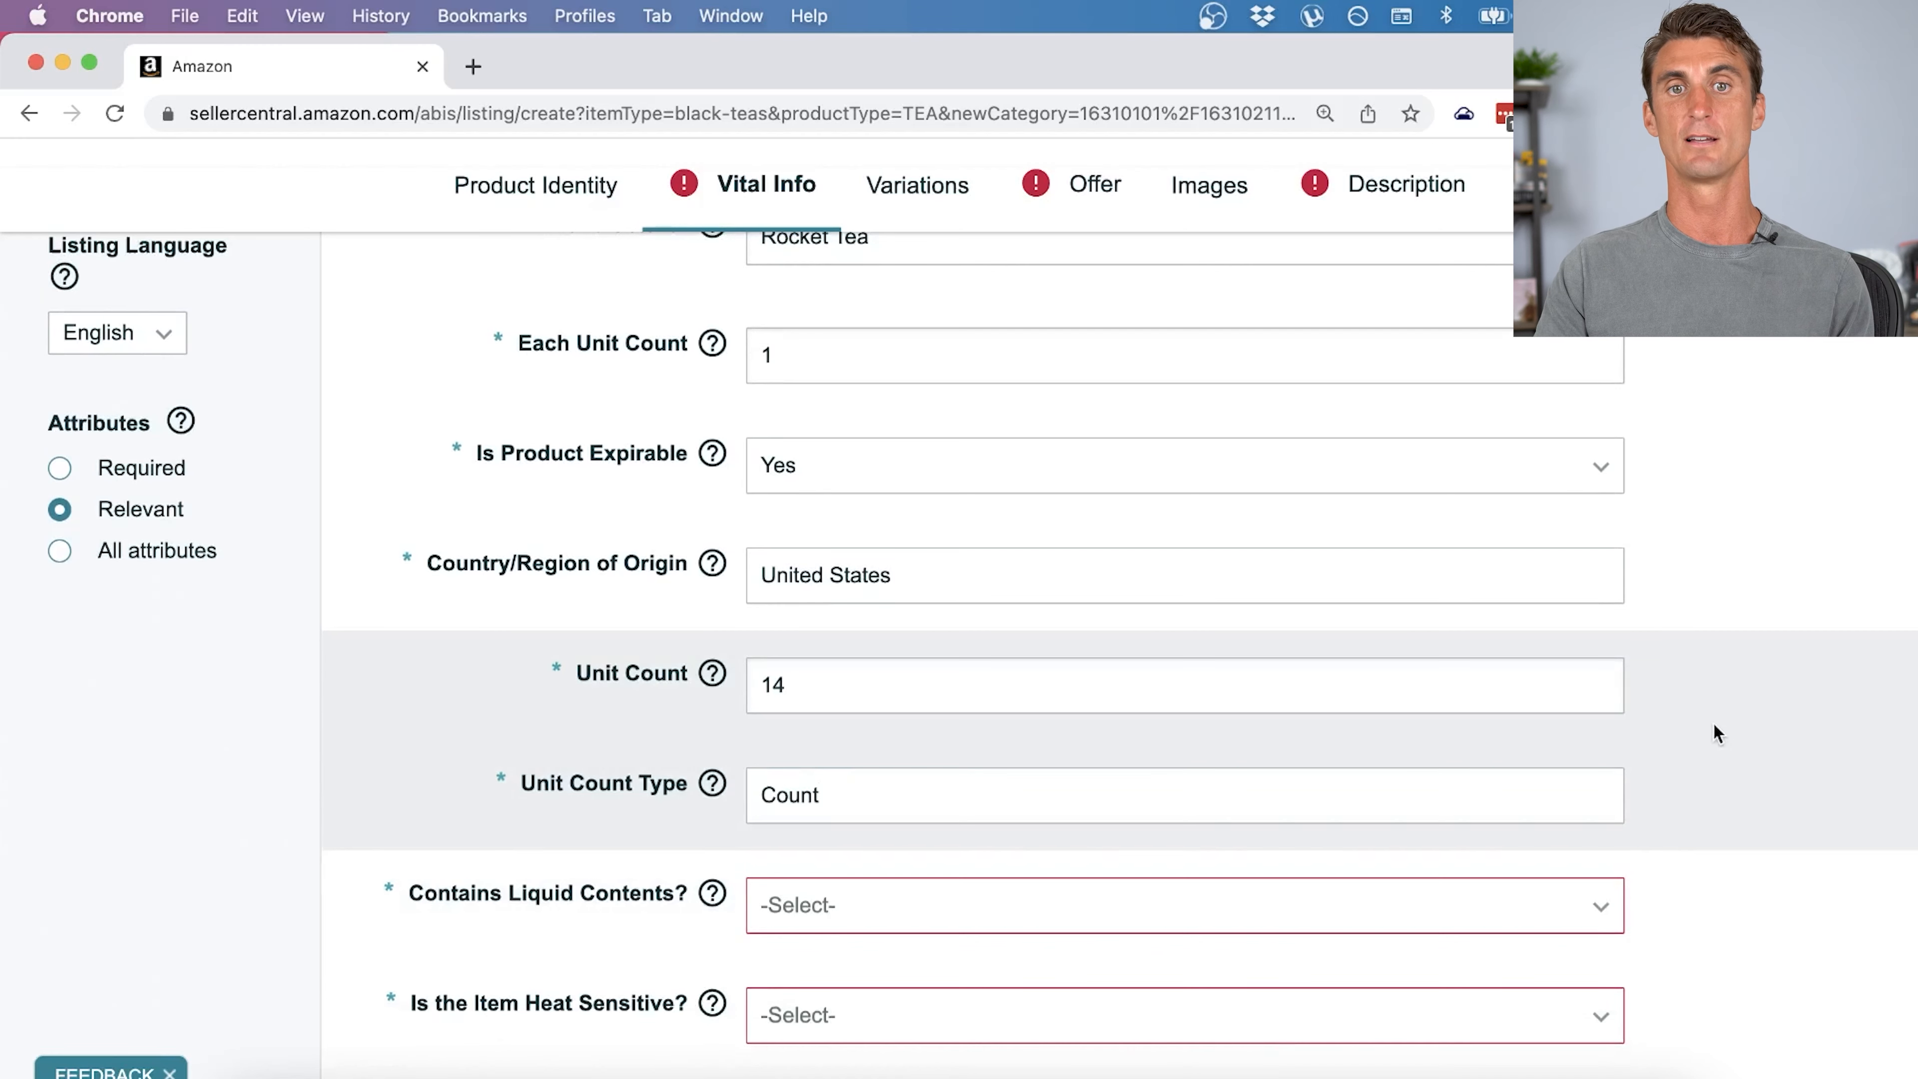
Answer No for both Contains Liquid Contents and Is the Item Heat Sensitive.
scroll(1715, 731, "down", 3)
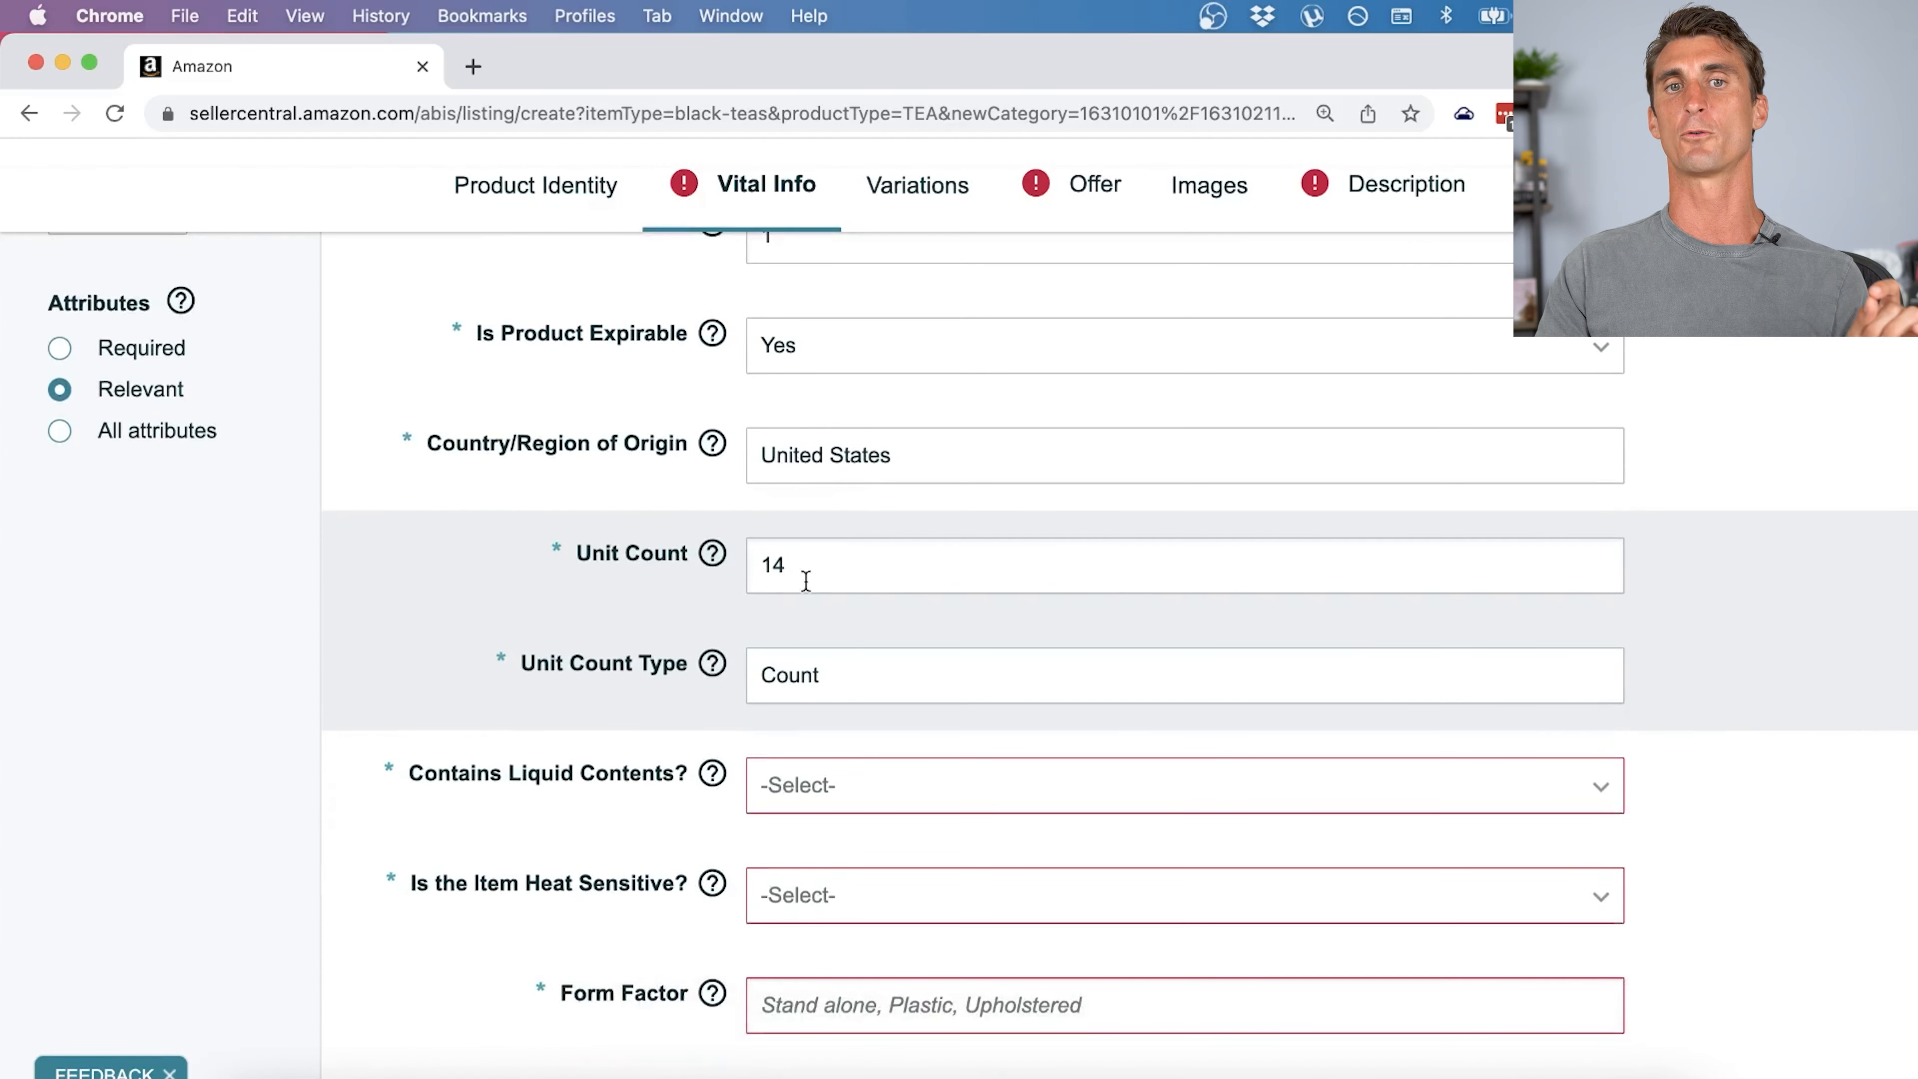
scroll(1753, 608, "down", 4)
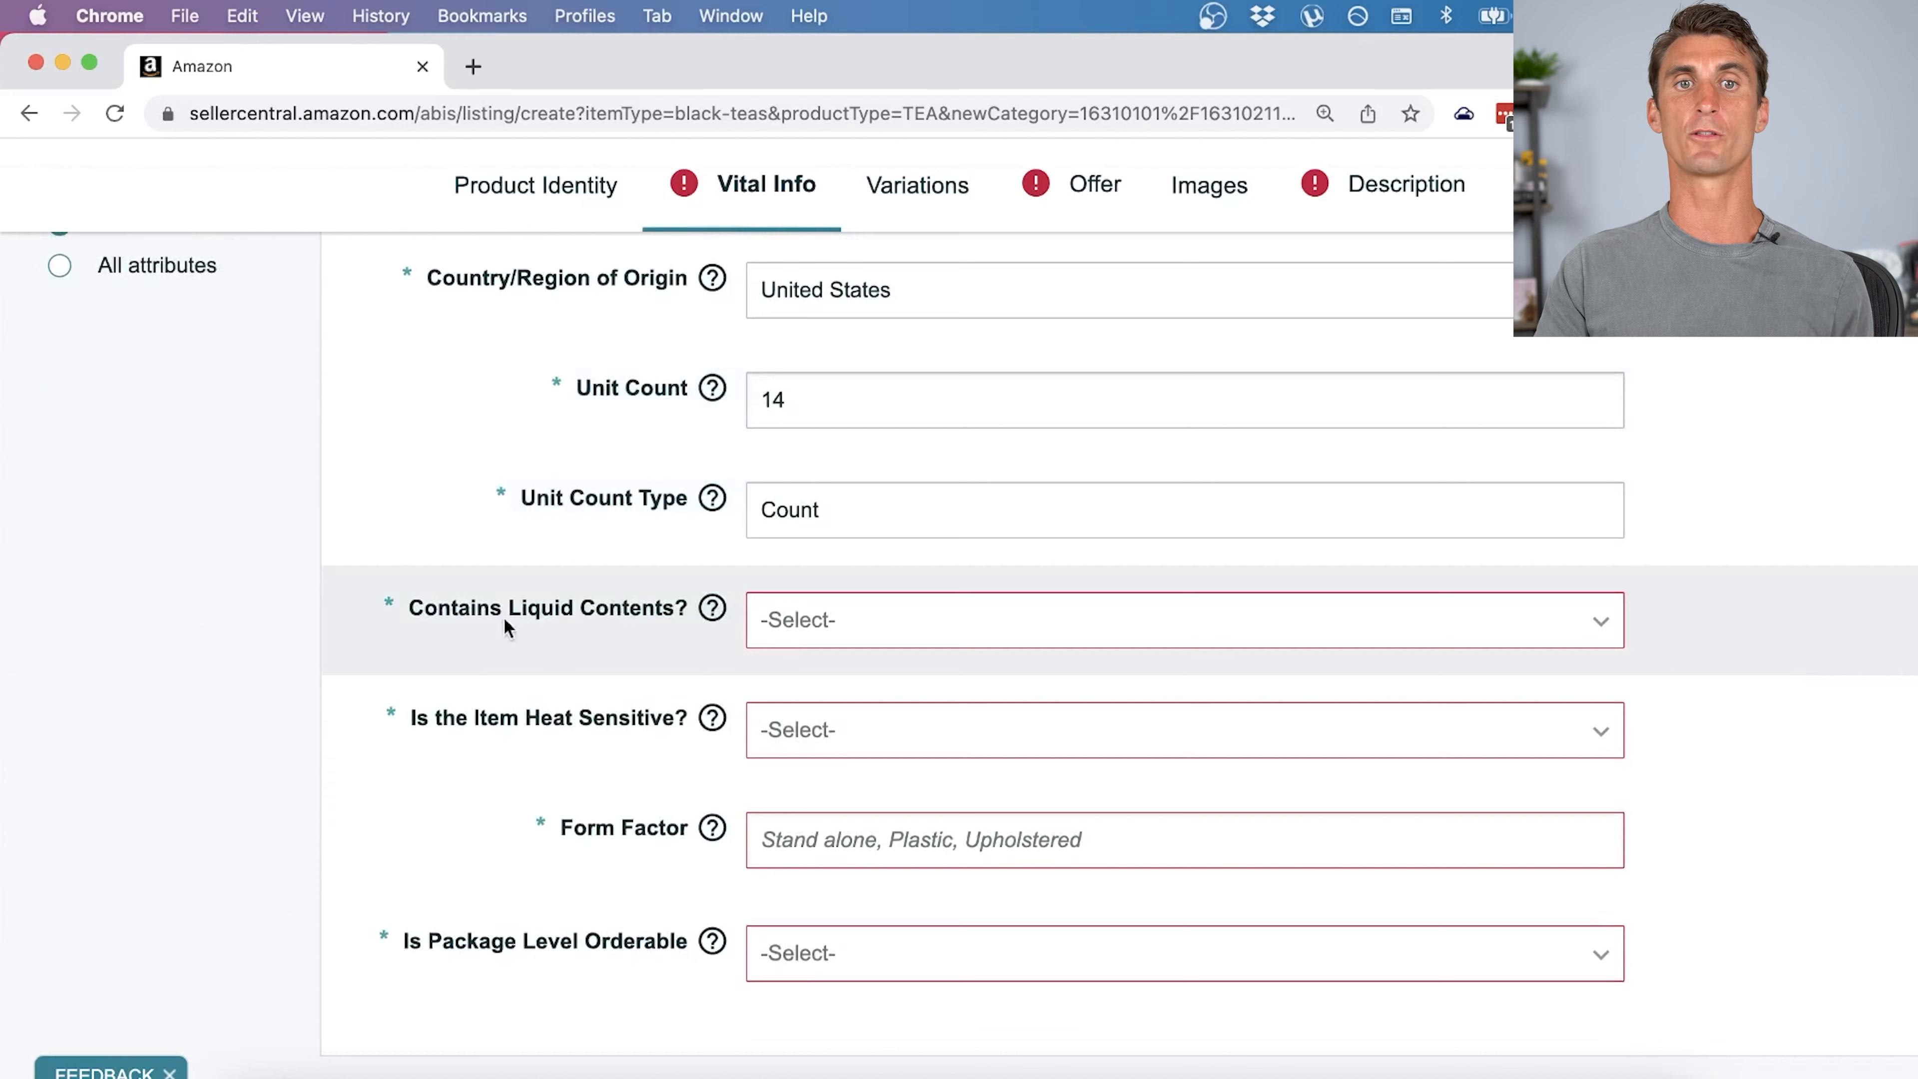
left_click(1173, 638)
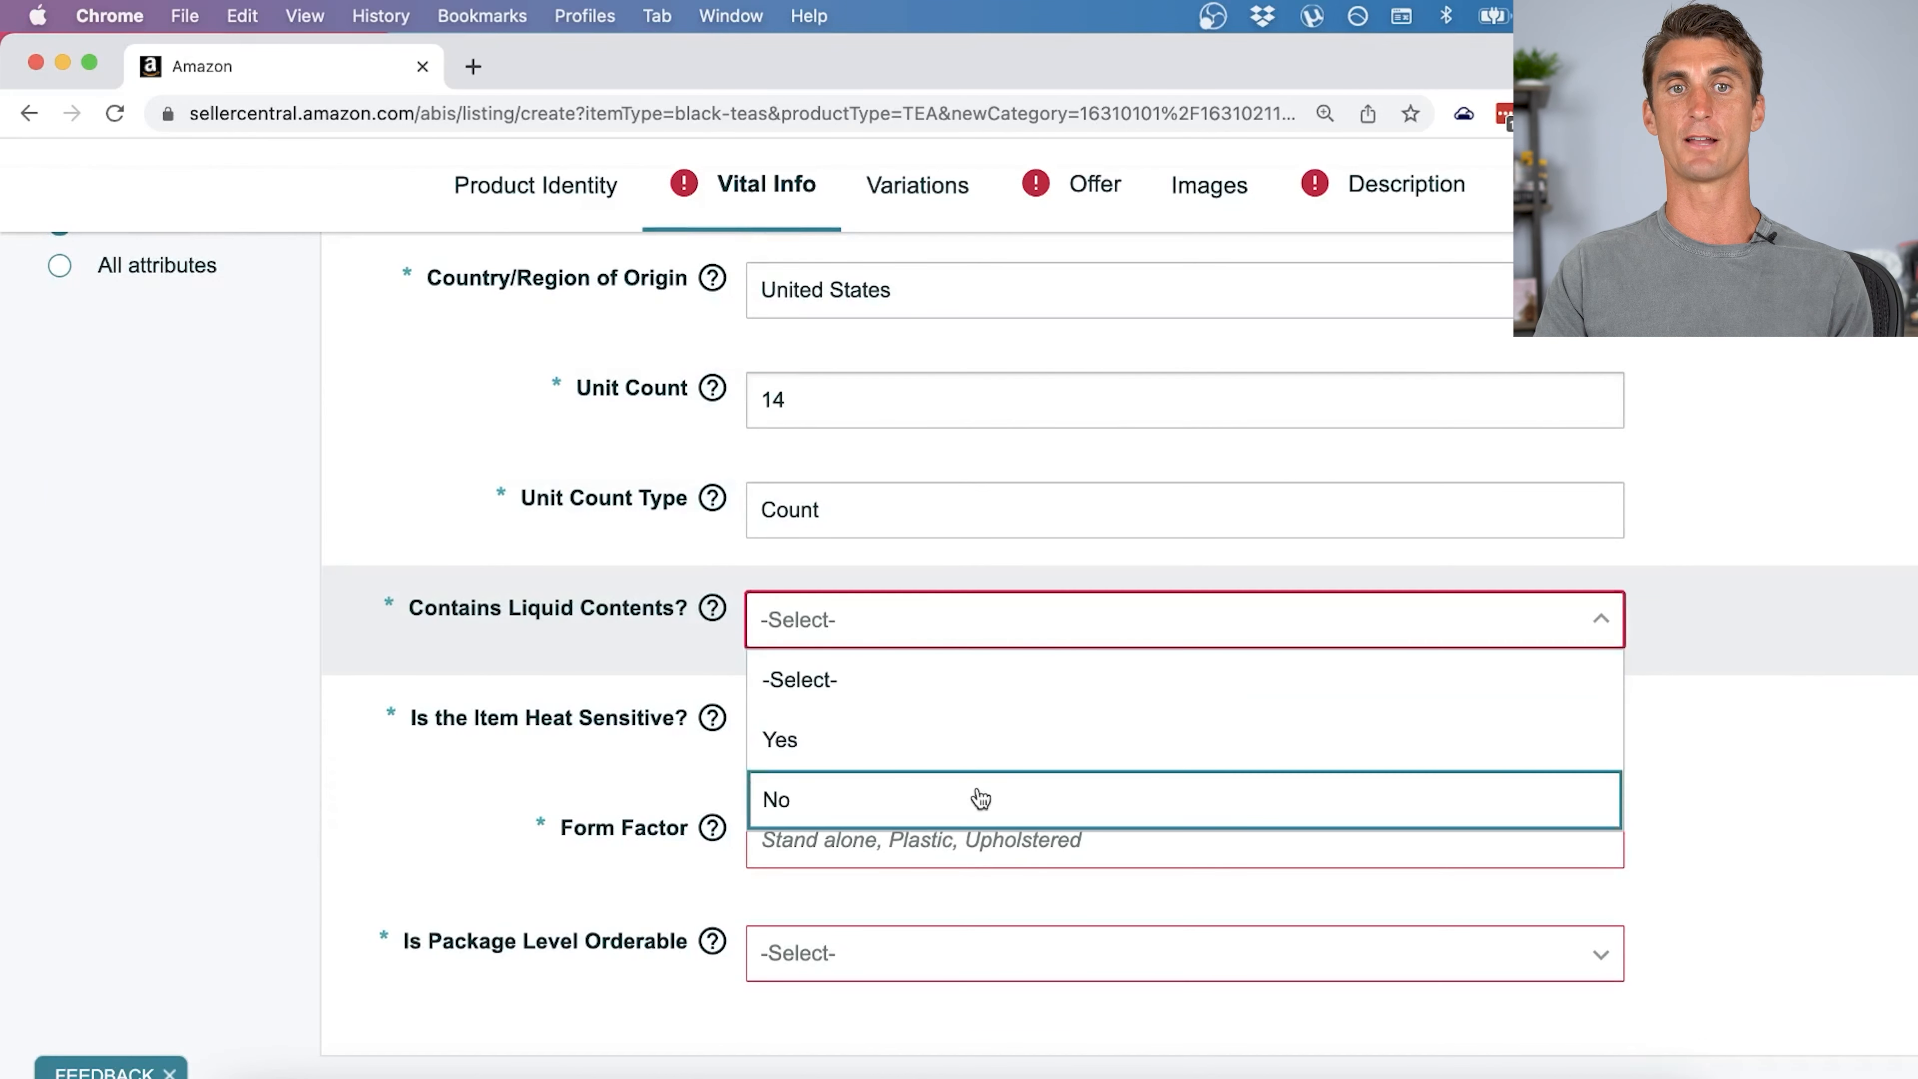
left_click(980, 796)
left_click(959, 733)
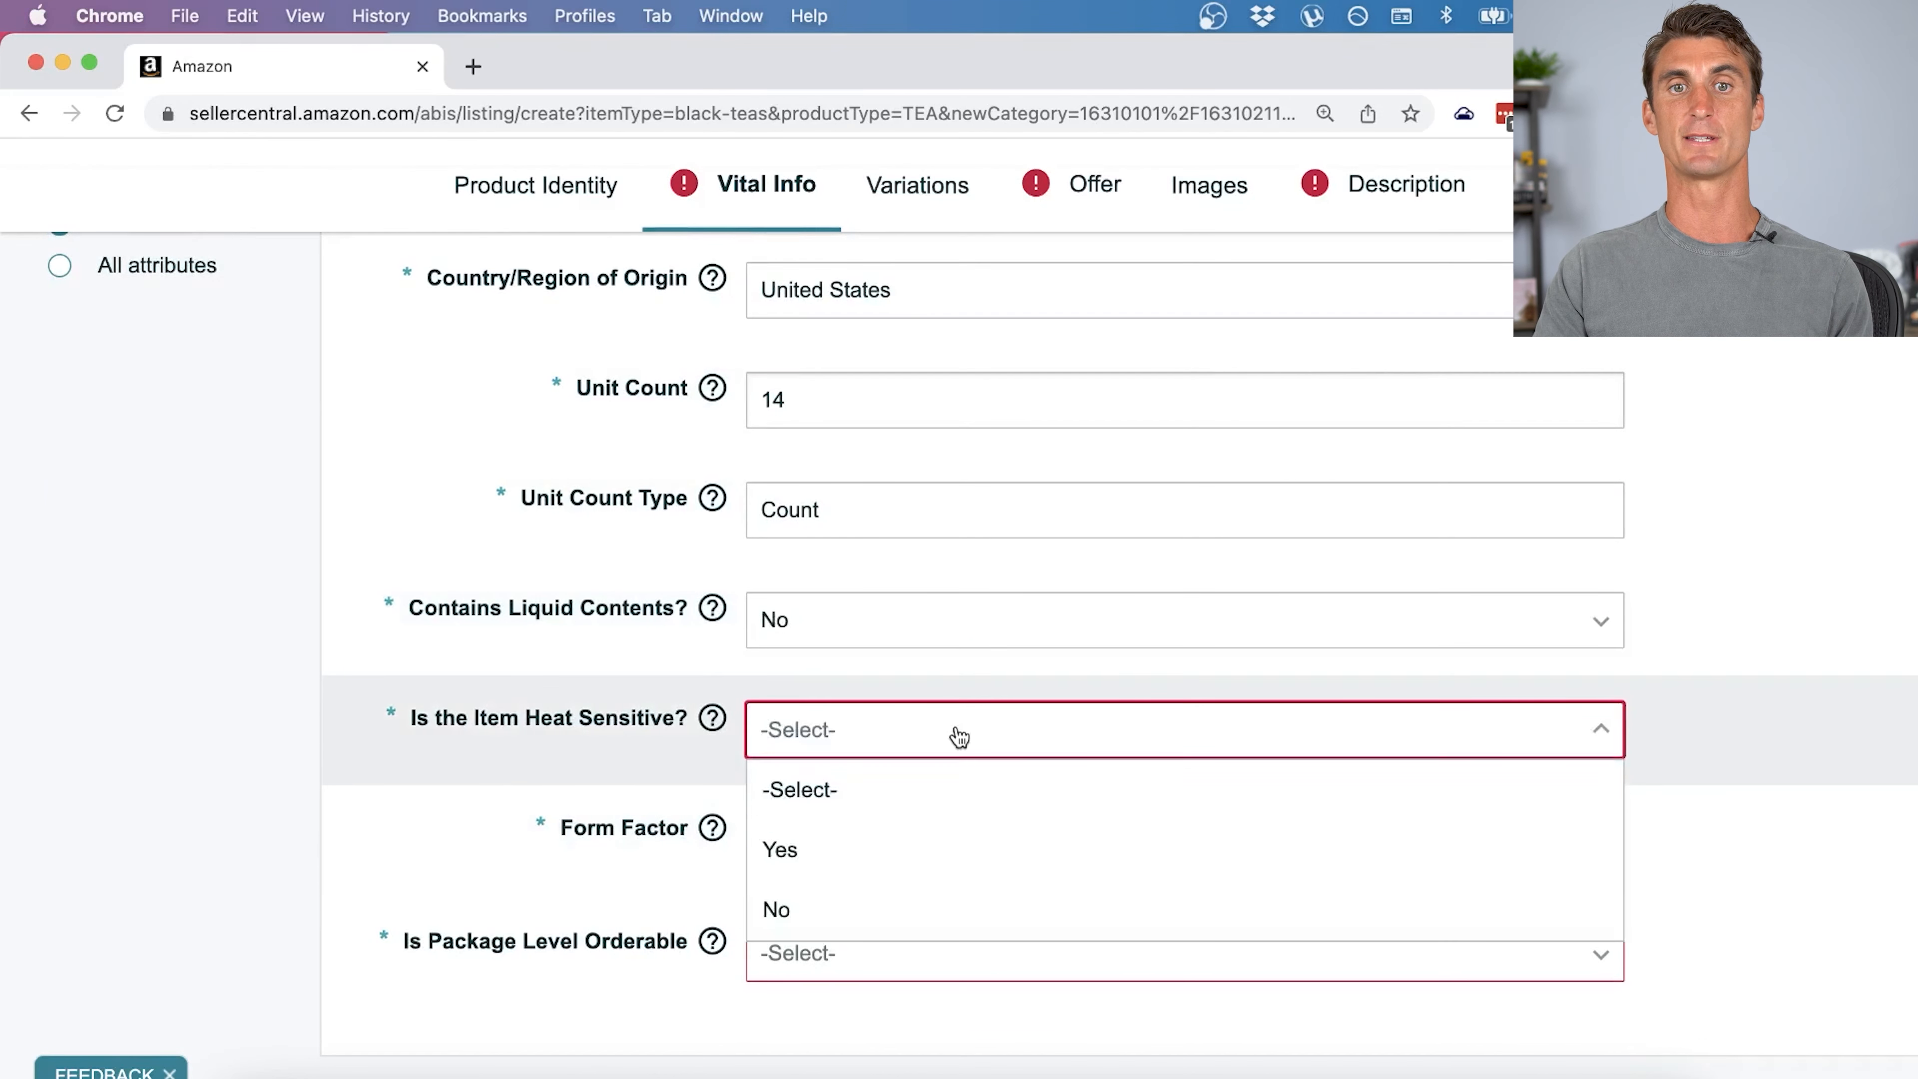
left_click(876, 899)
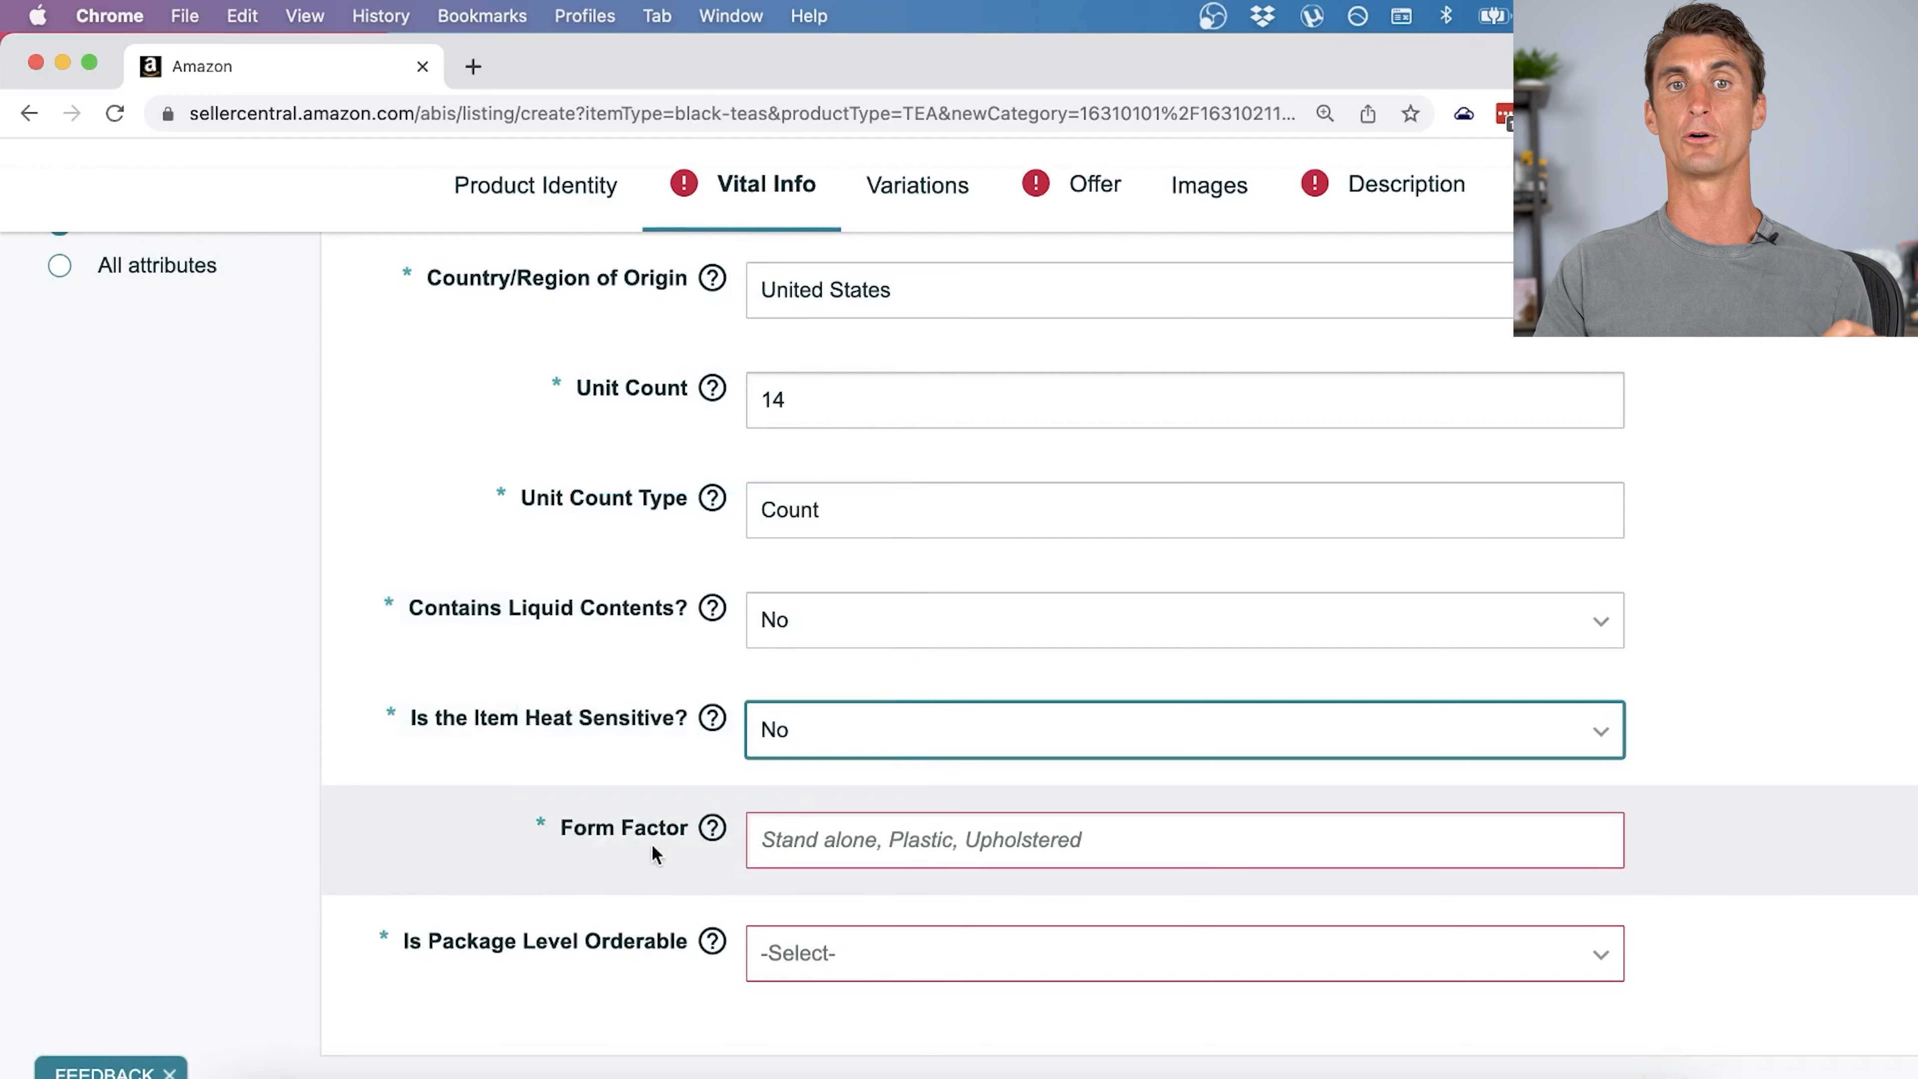
left_click(1804, 799)
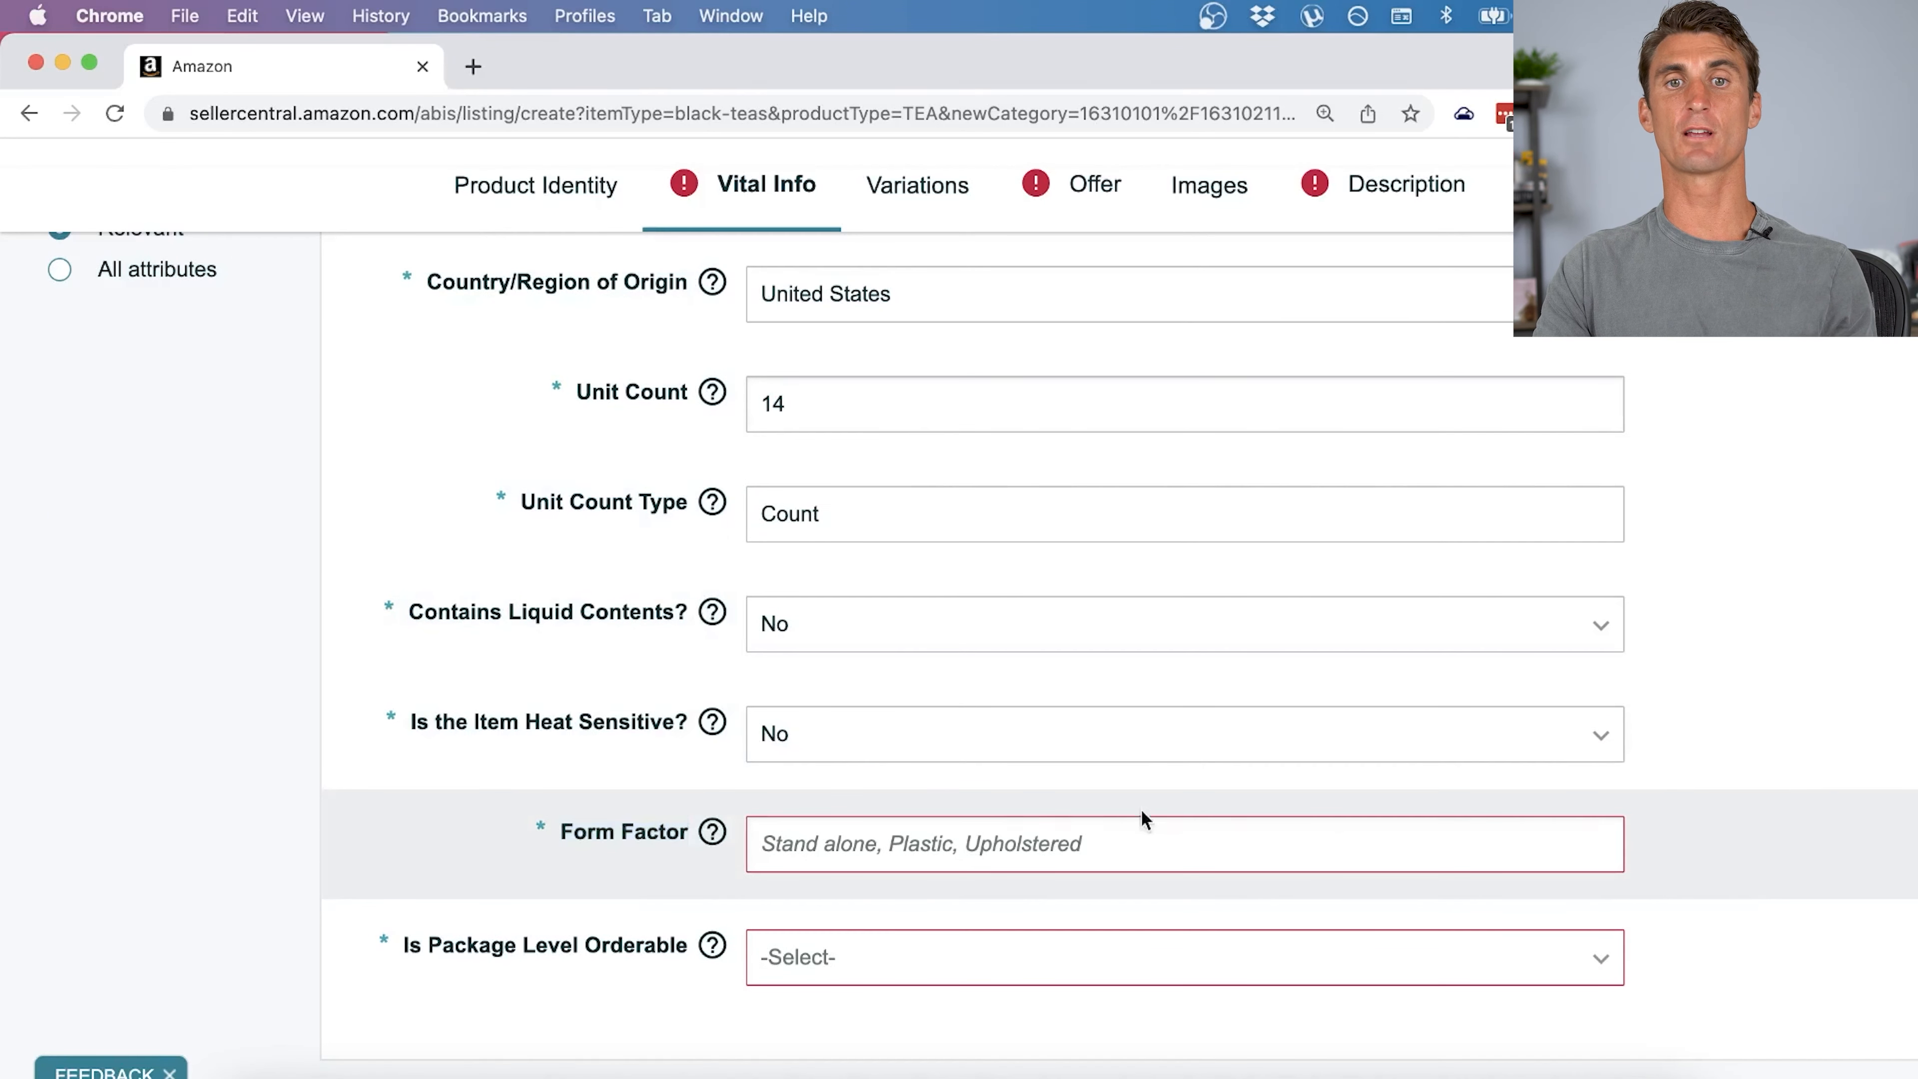
Enter Stand Alone as the product's Form Factor.
left_click(1031, 844)
type("Ar")
key("BackSpace")
key("BackSpace")
type("Stand Alone")
left_click(1753, 816)
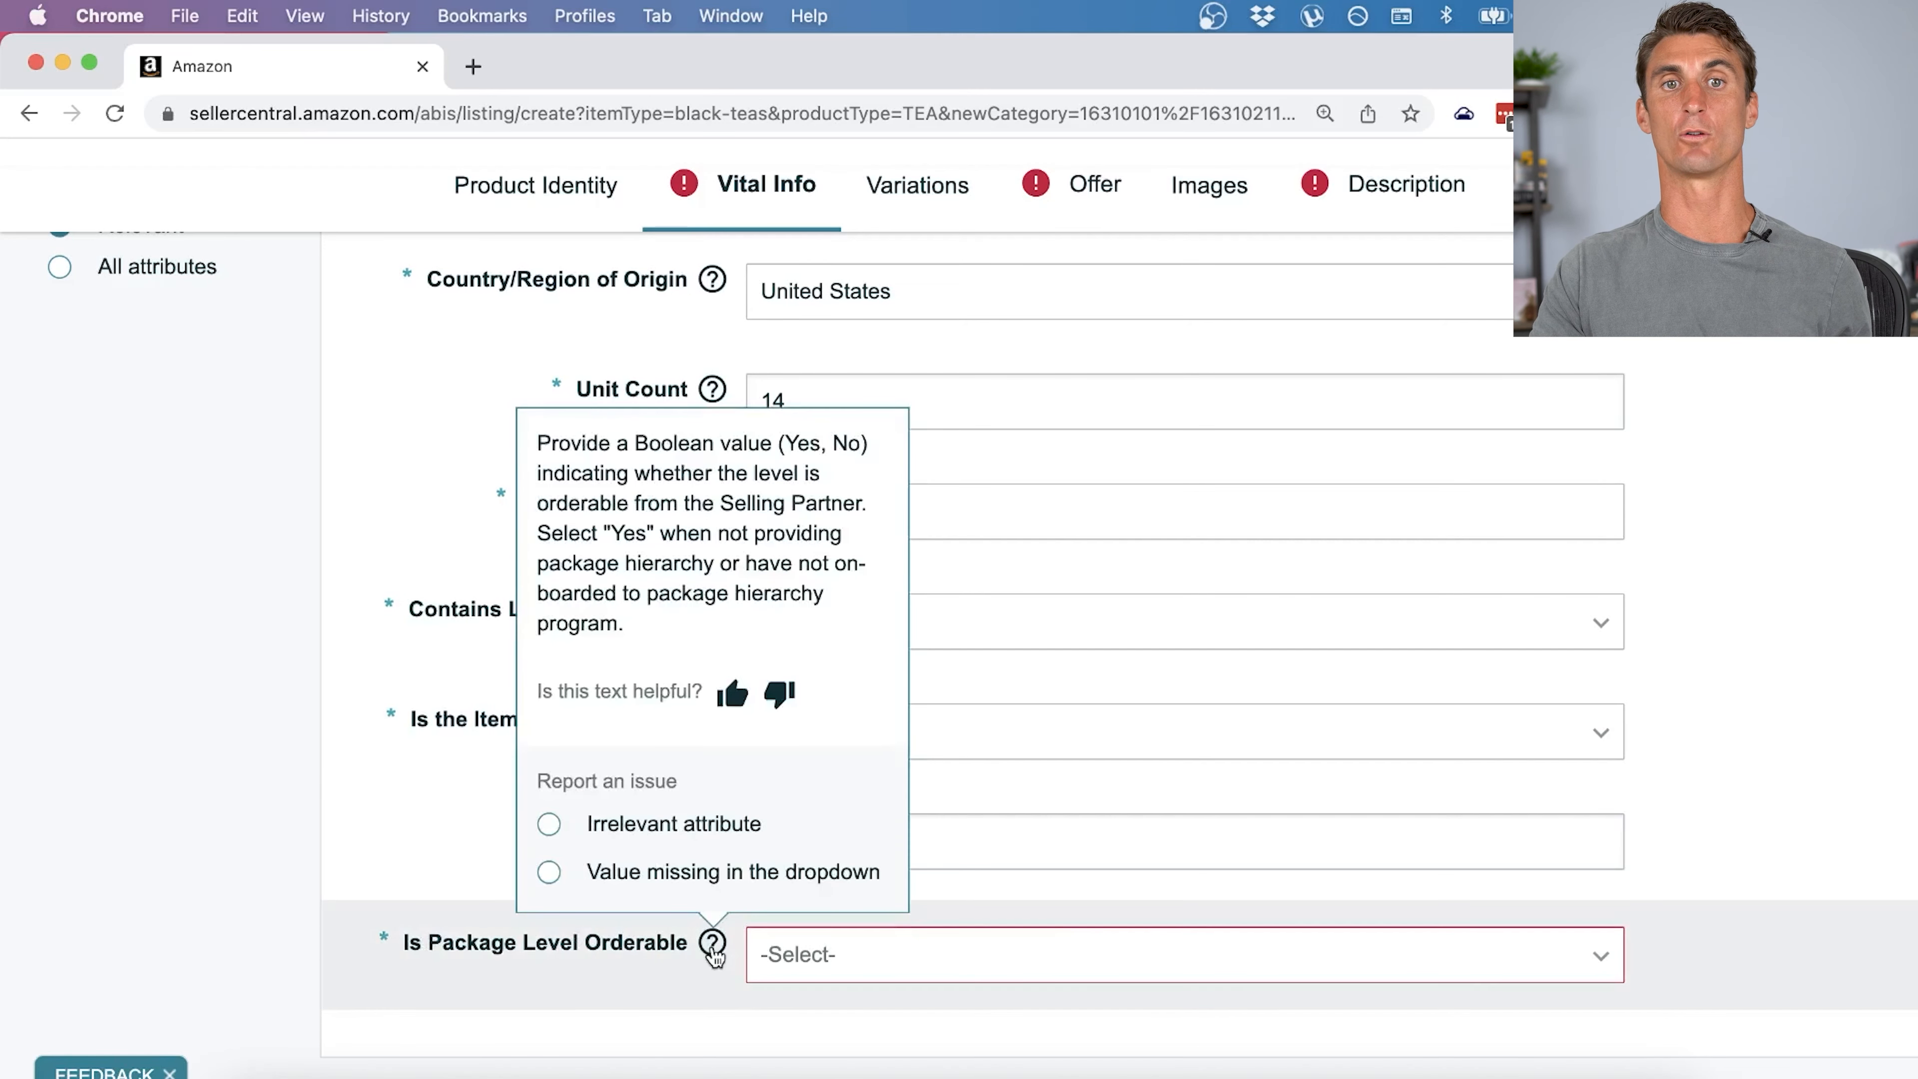
Answer Yes for Is Package Level Orderable.
scroll(1714, 816, "down", 2)
left_click(1608, 854)
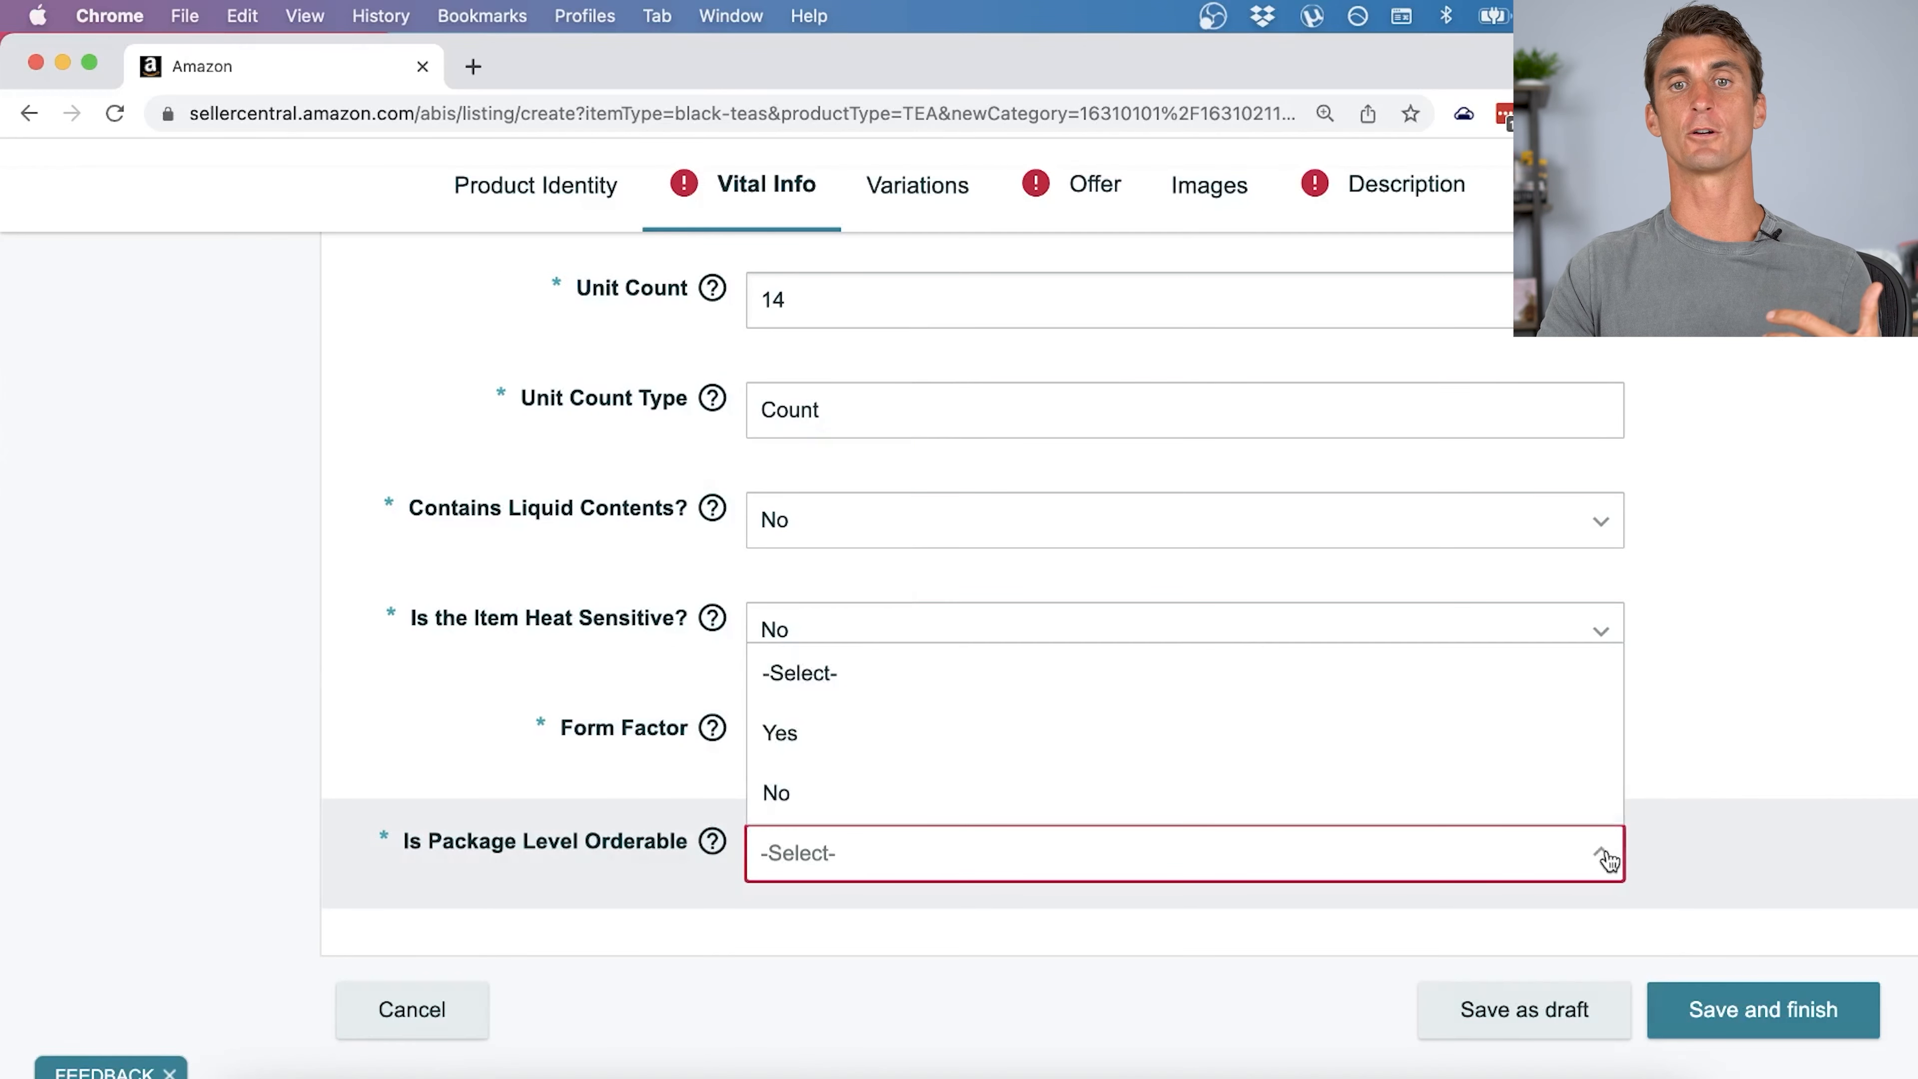
left_click(1018, 744)
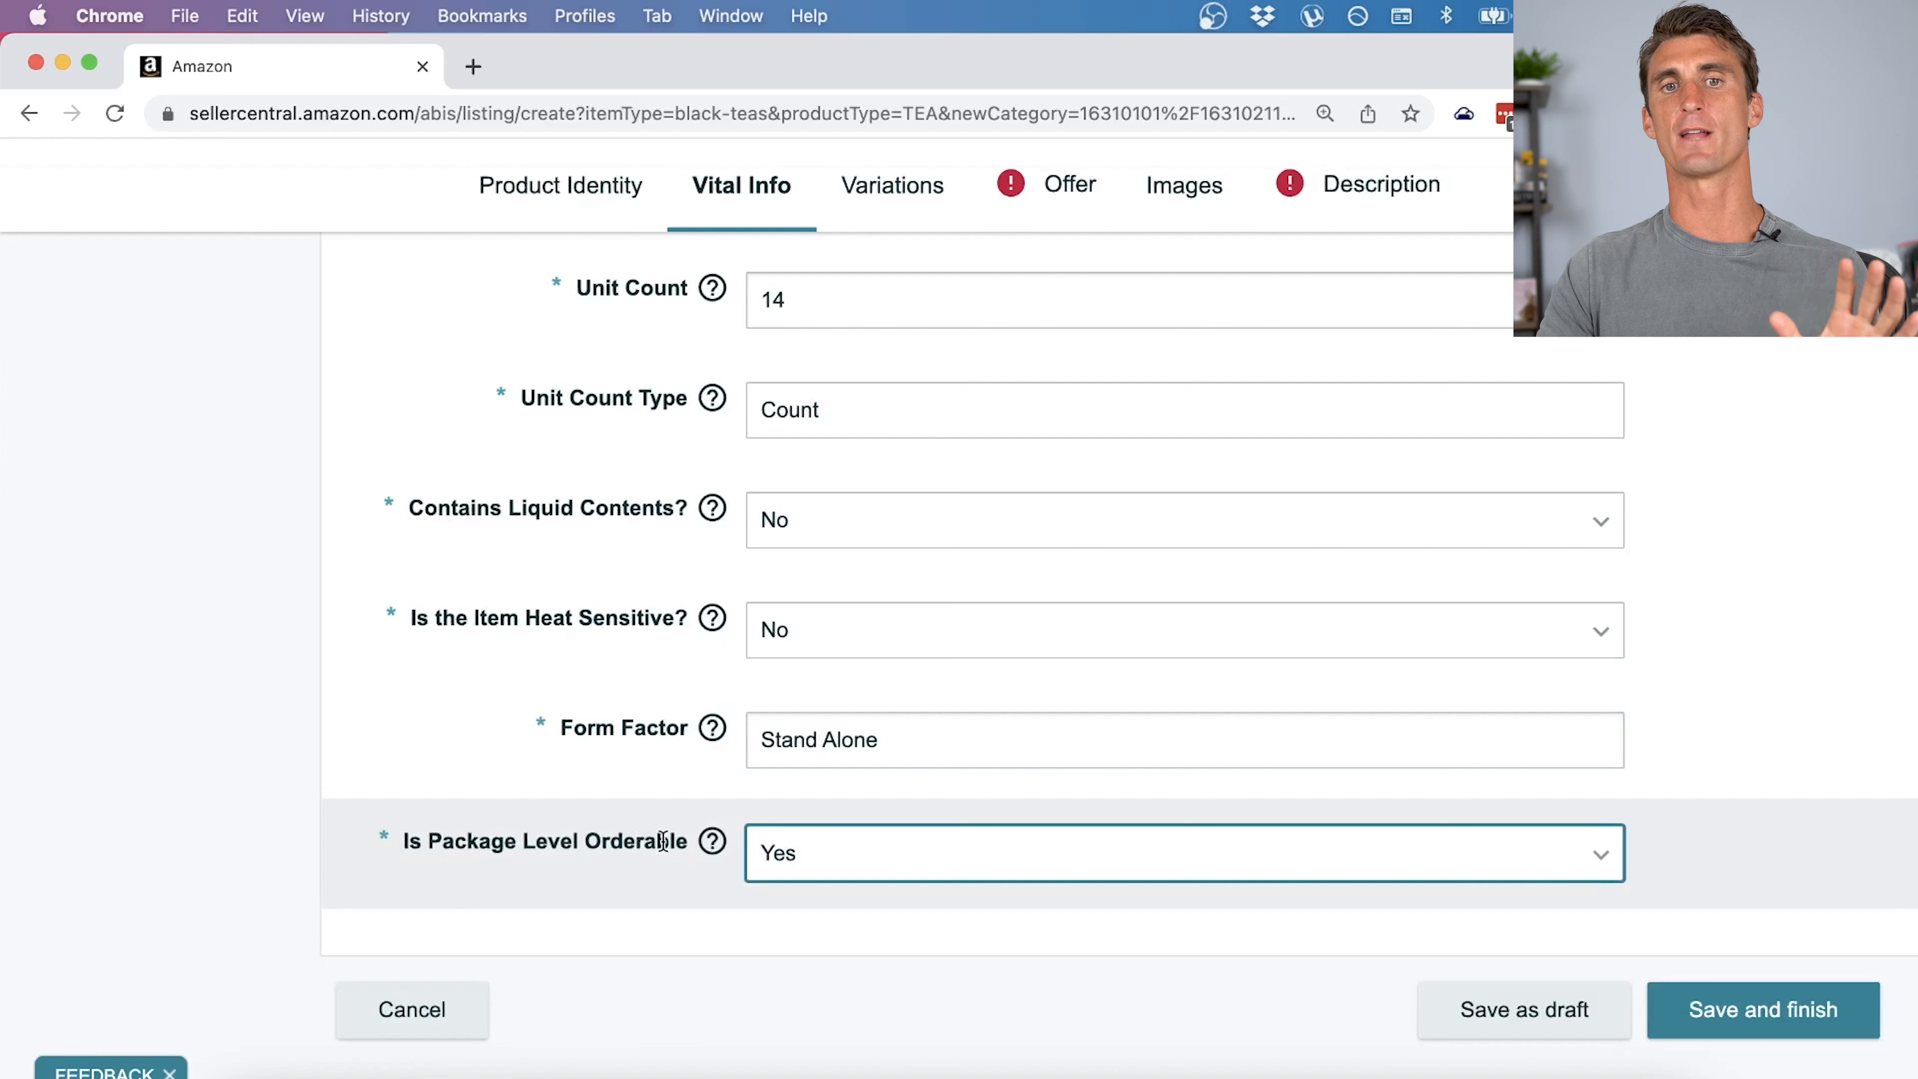
mouse_move(712, 850)
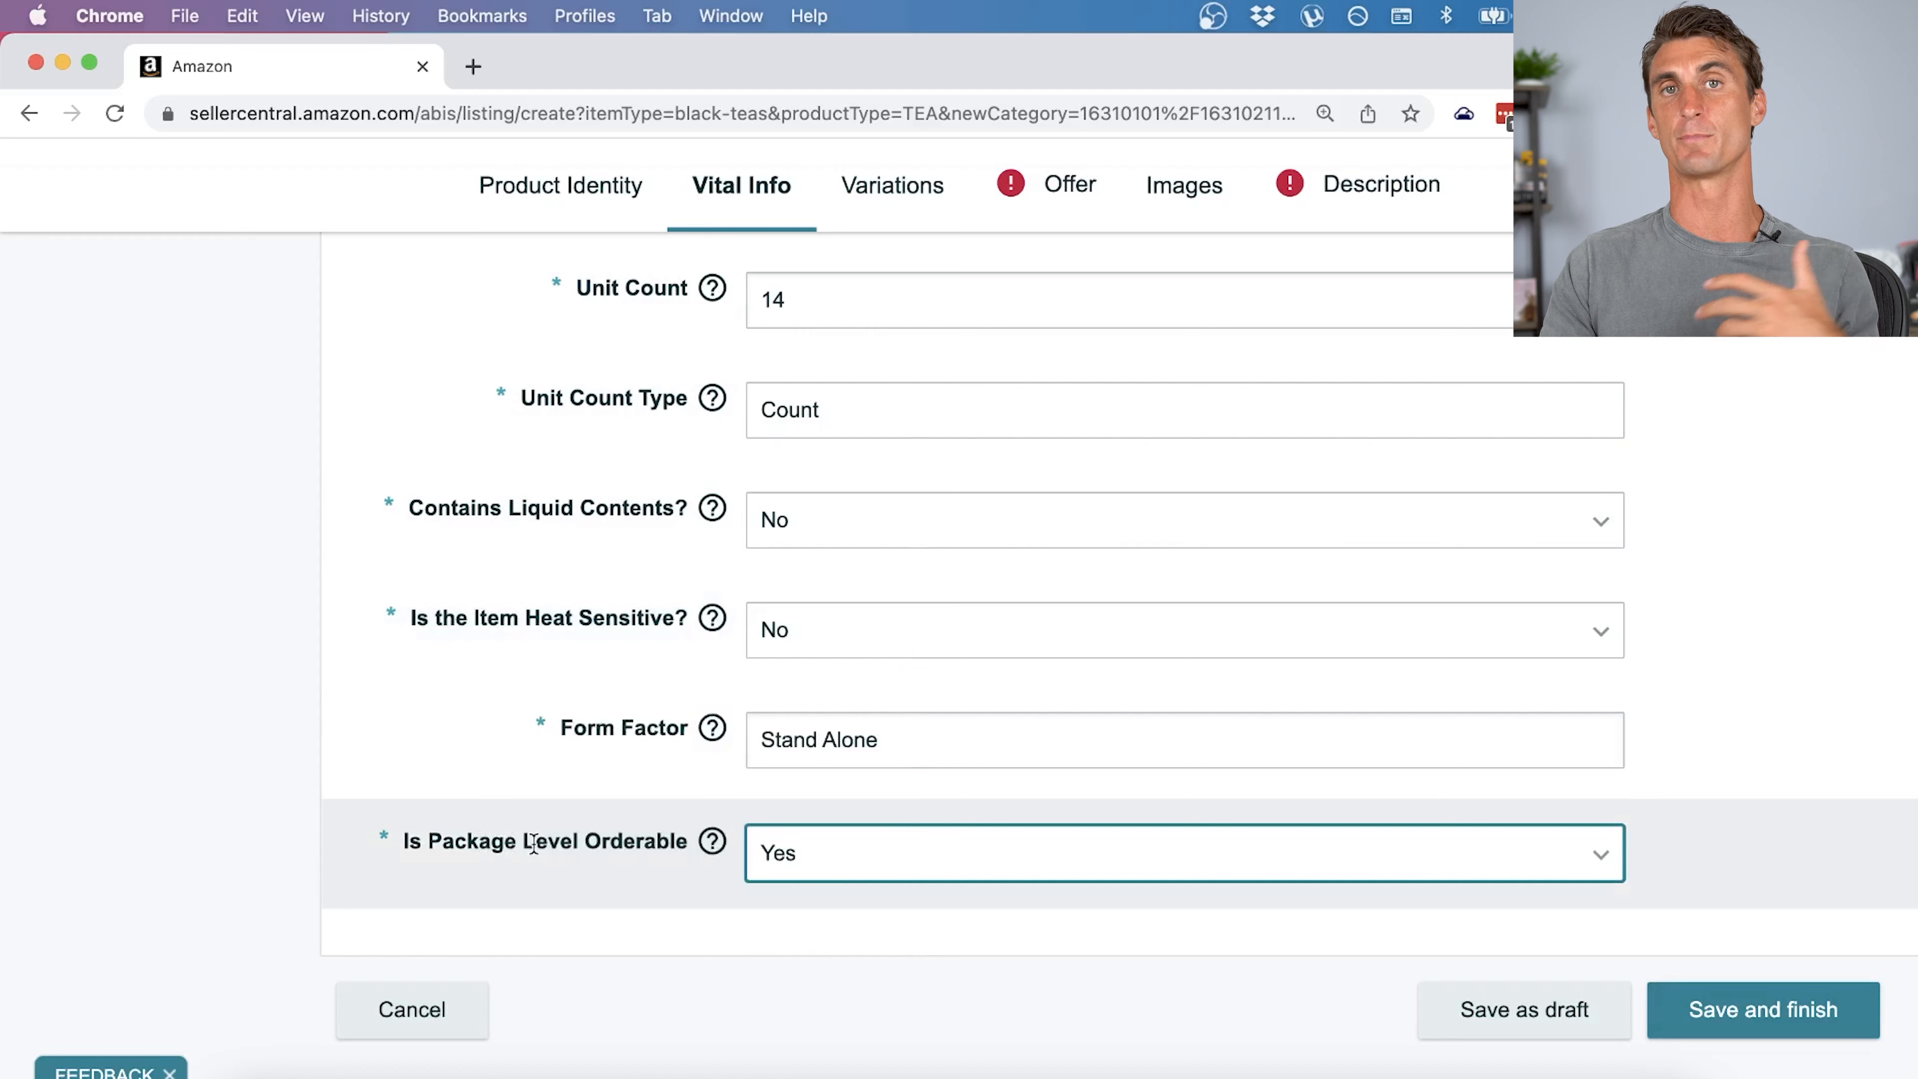
In the Offer section, enter RocketteaPassionFruit as the Contribution SKU and set Your Price to USD 27.99.
scroll(938, 539, "up", 1)
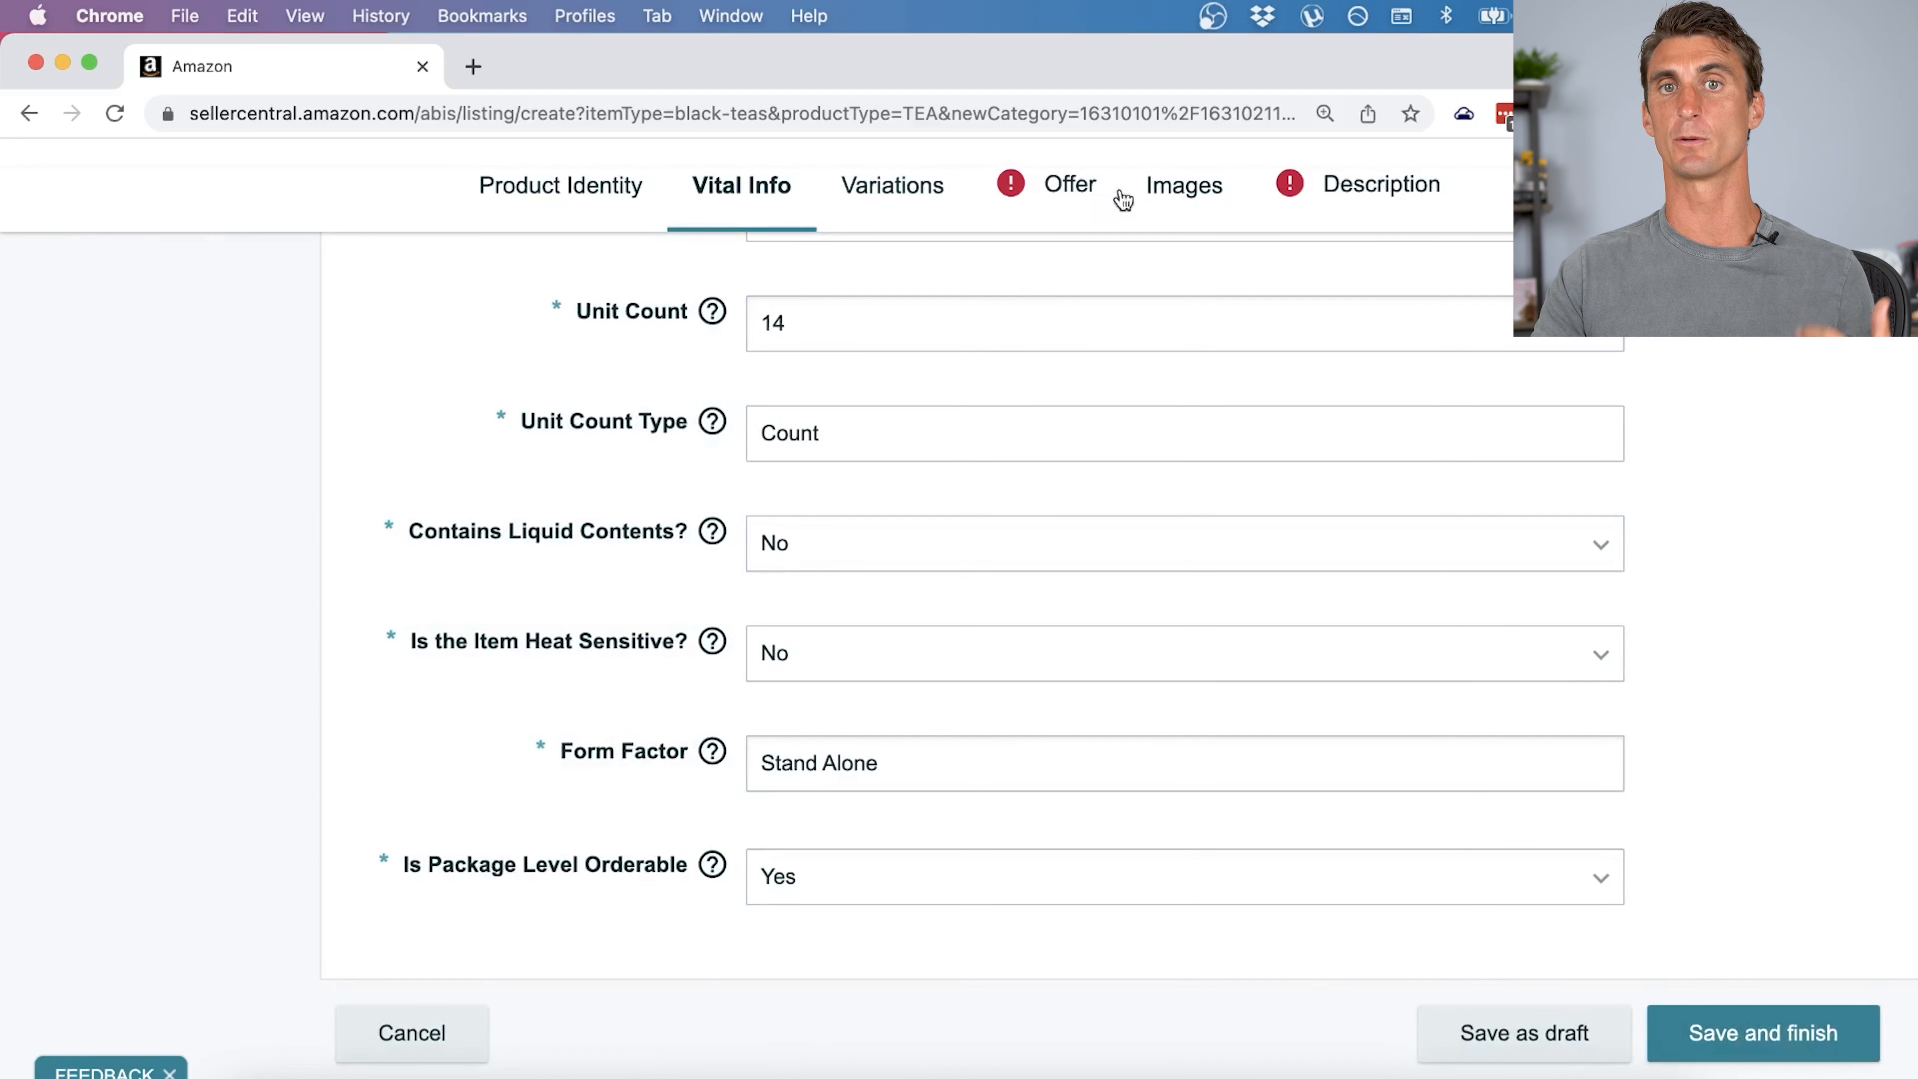
left_click(1055, 190)
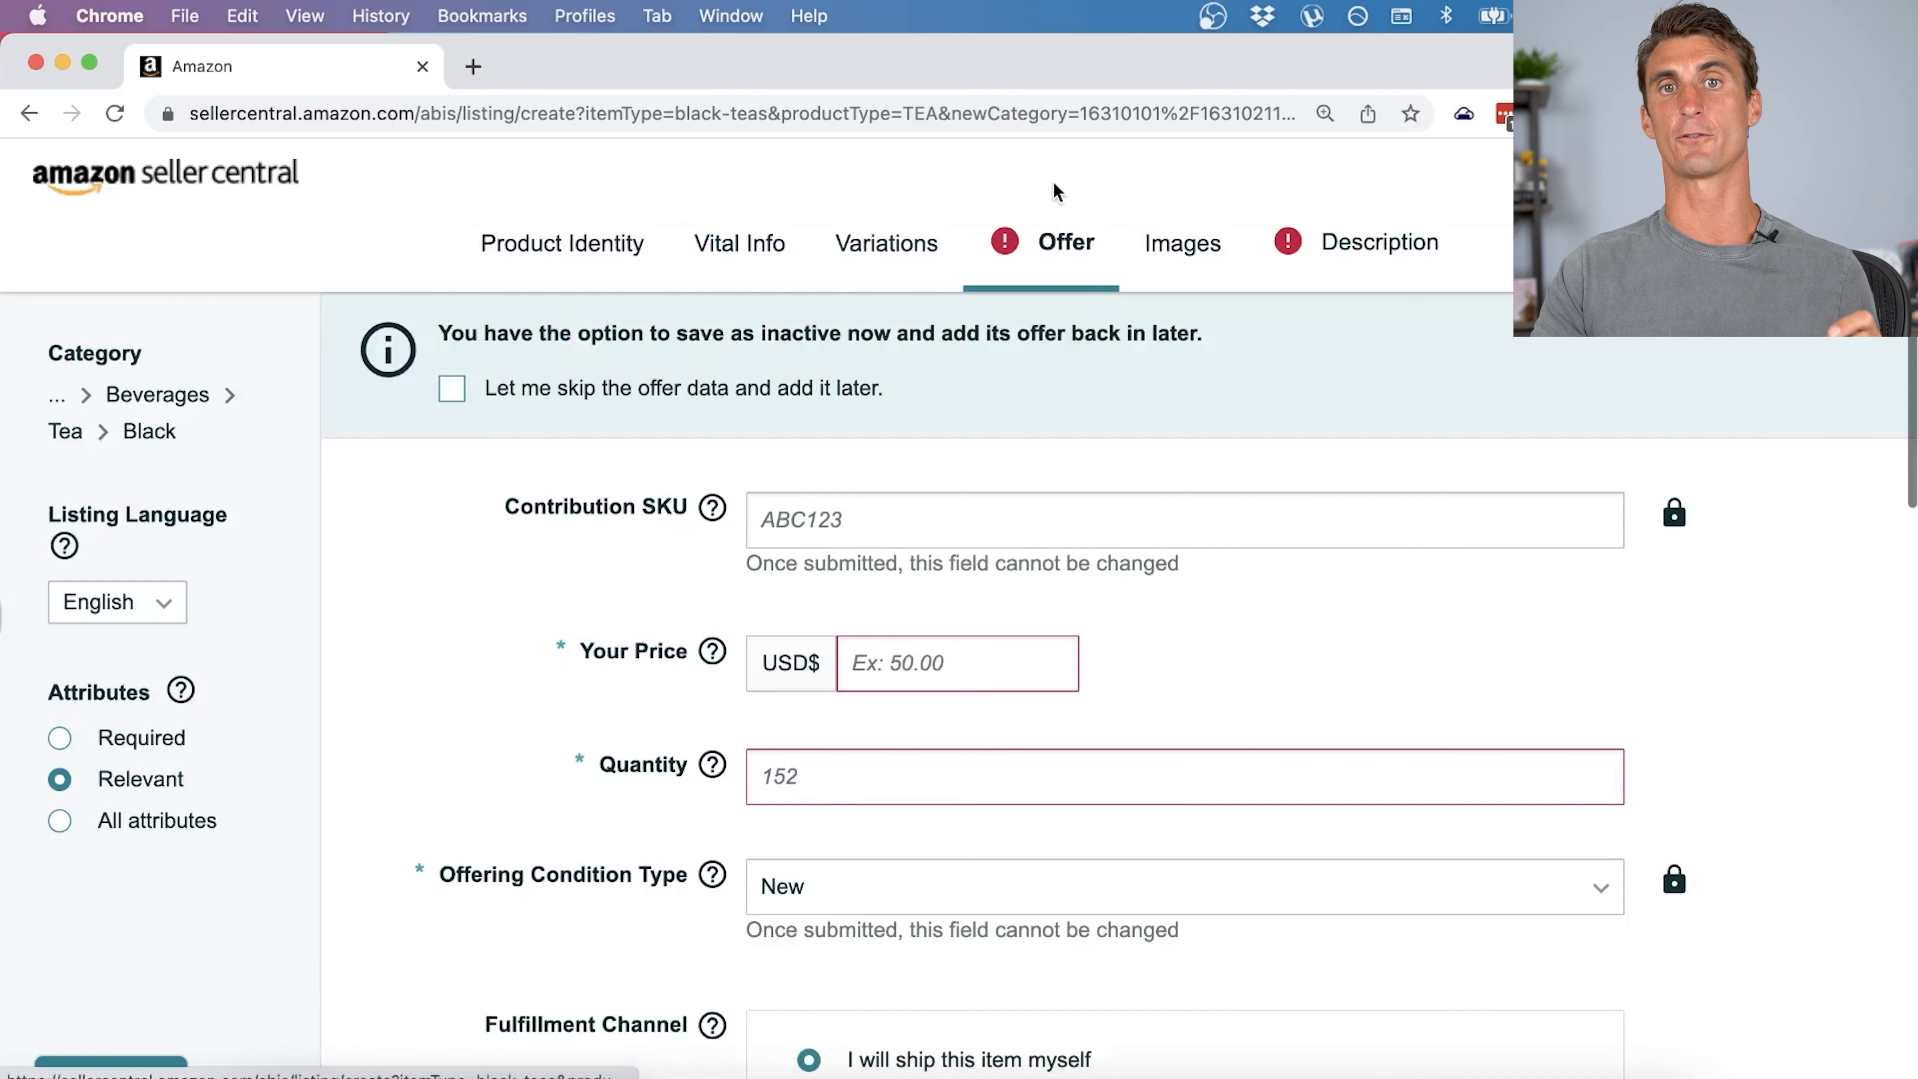
scroll(1095, 333, "down", 2)
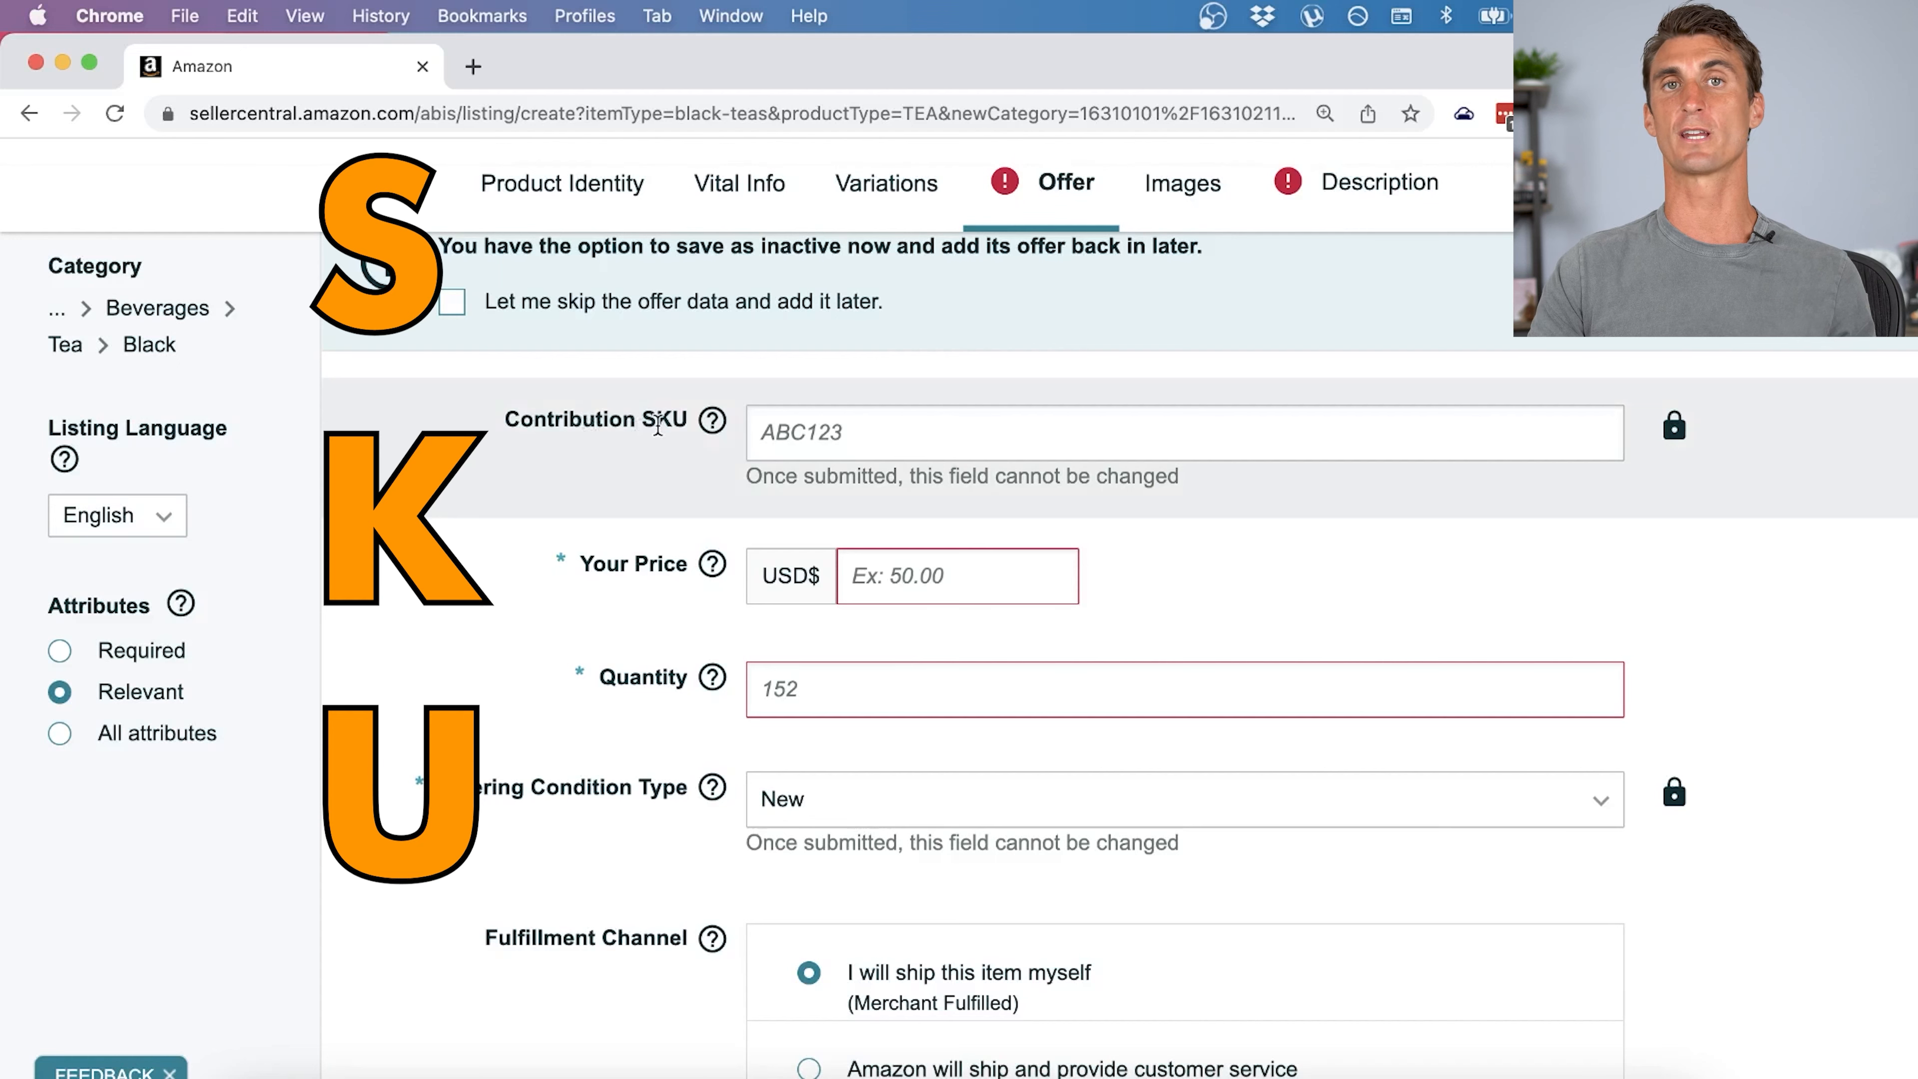
left_click(805, 426)
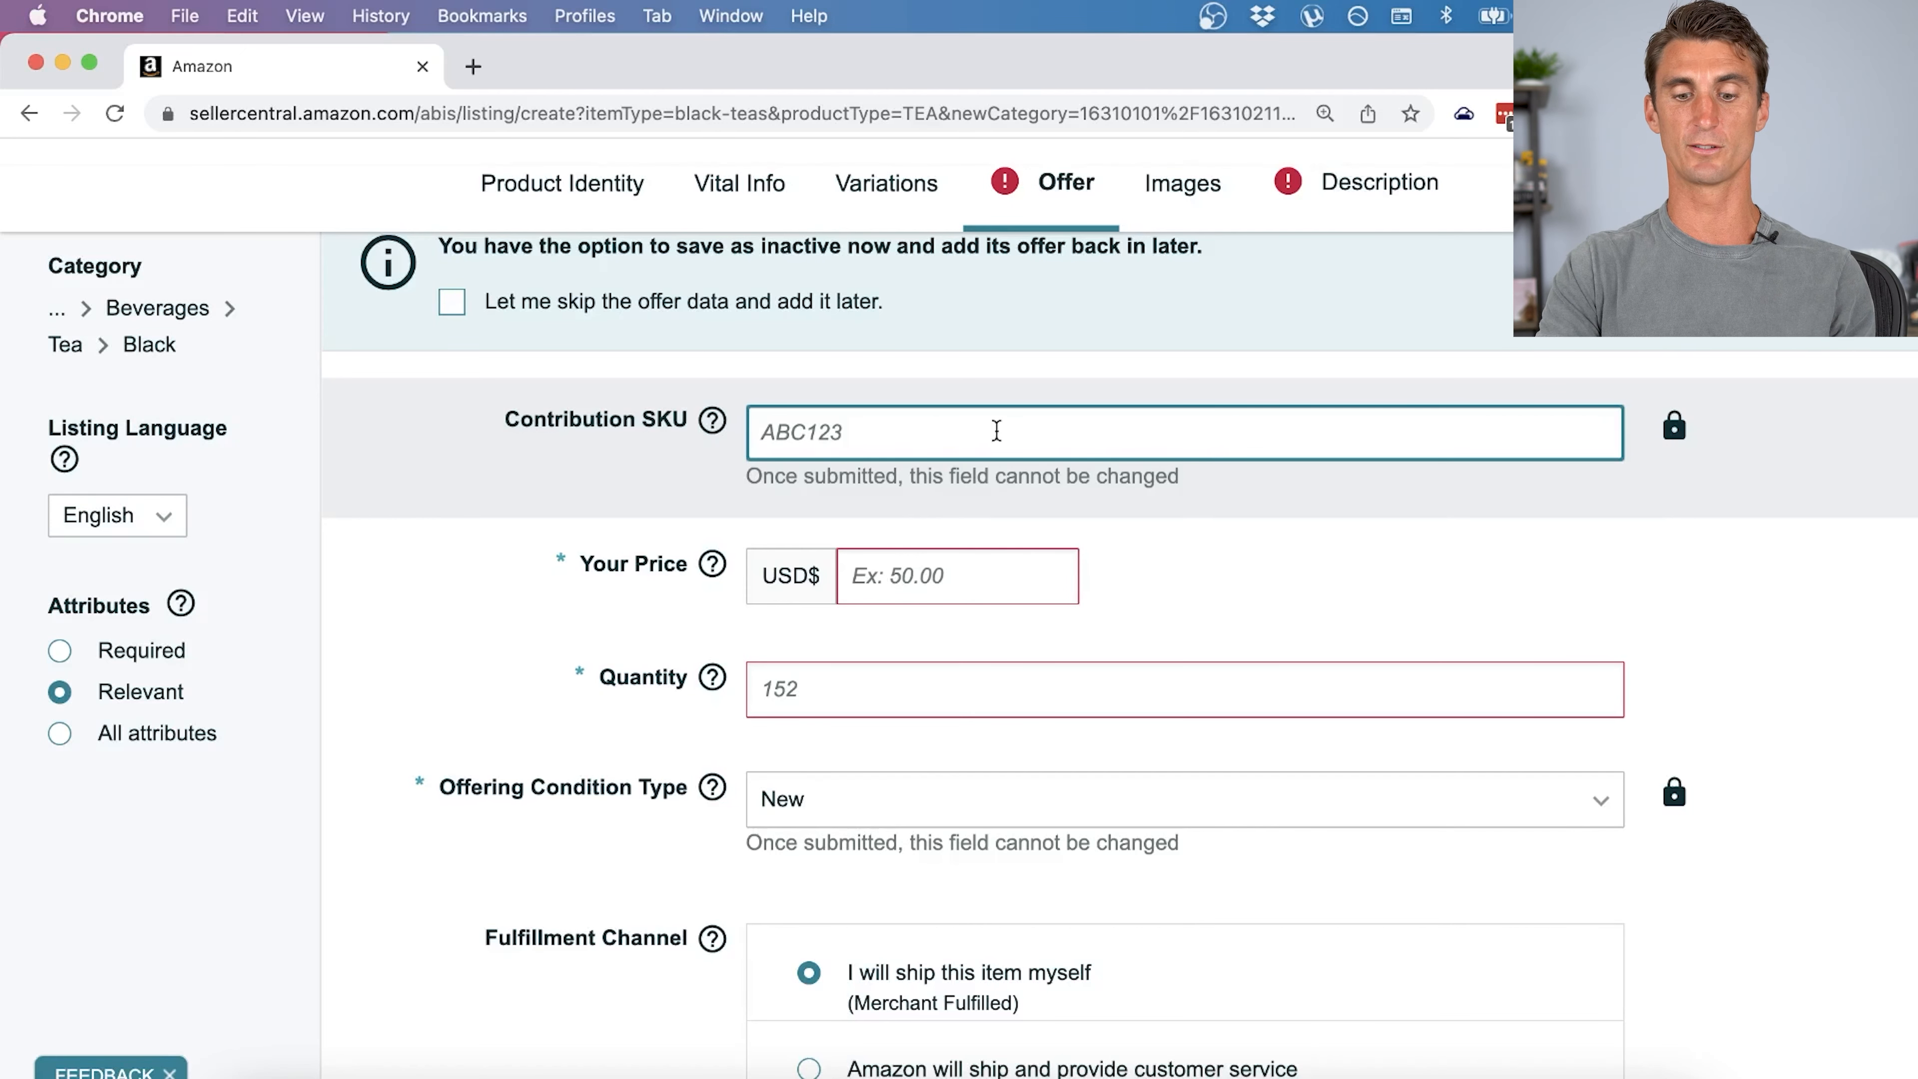
type("Rockettea P")
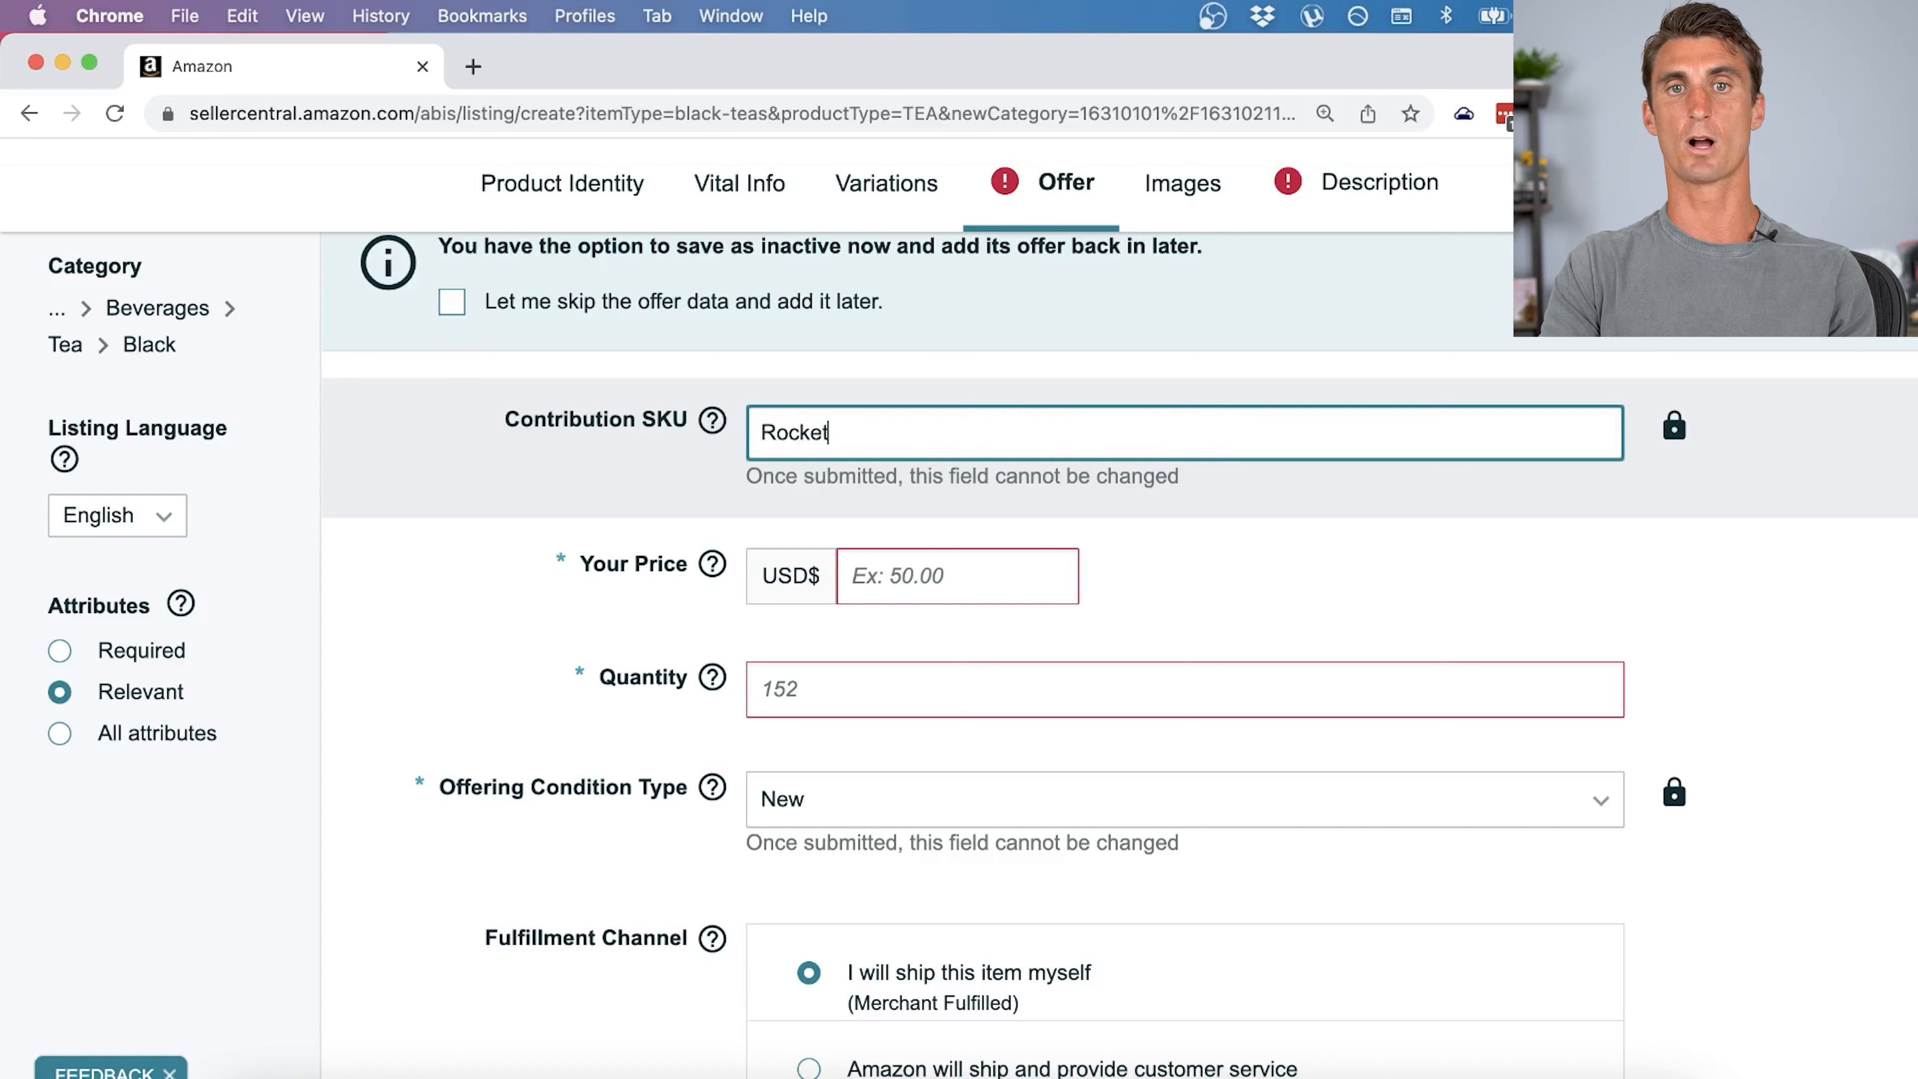
key("BackSpace")
key("BackSpace")
type("PassionFruit")
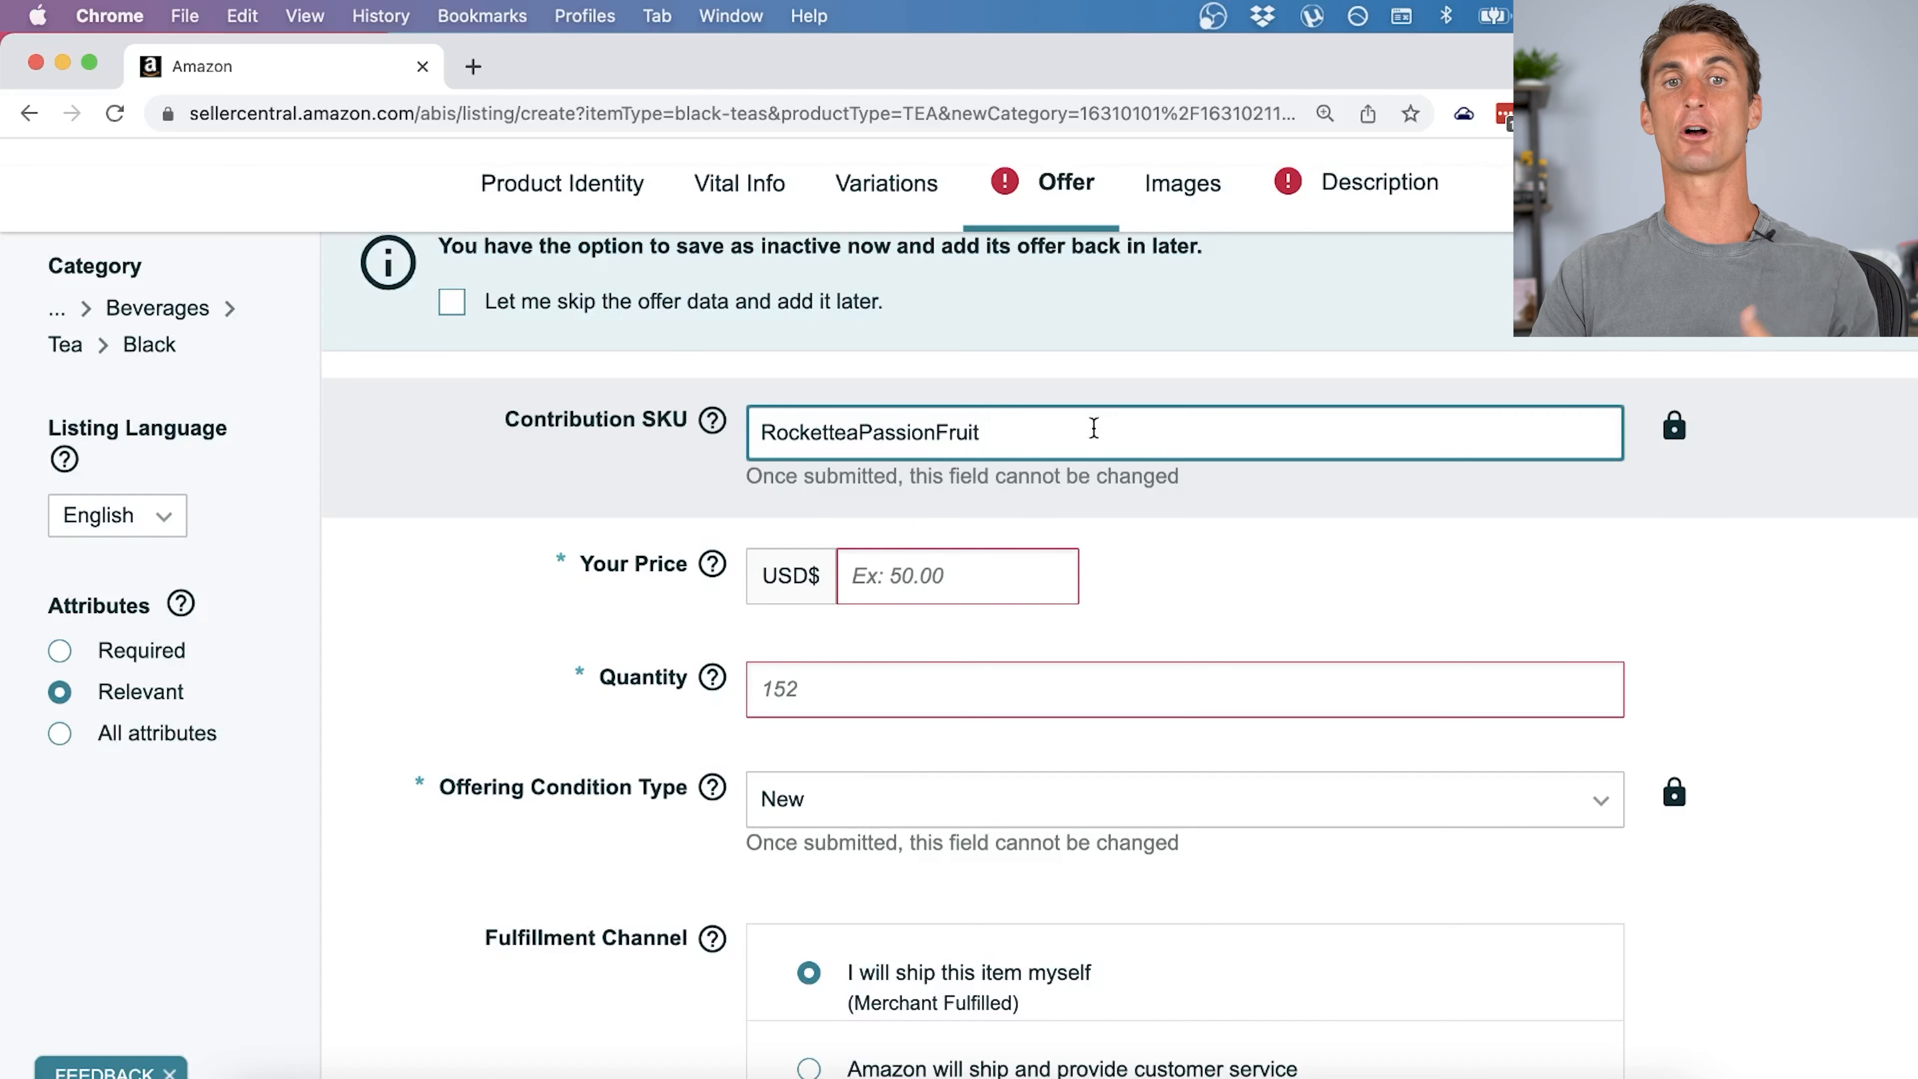
left_click(903, 573)
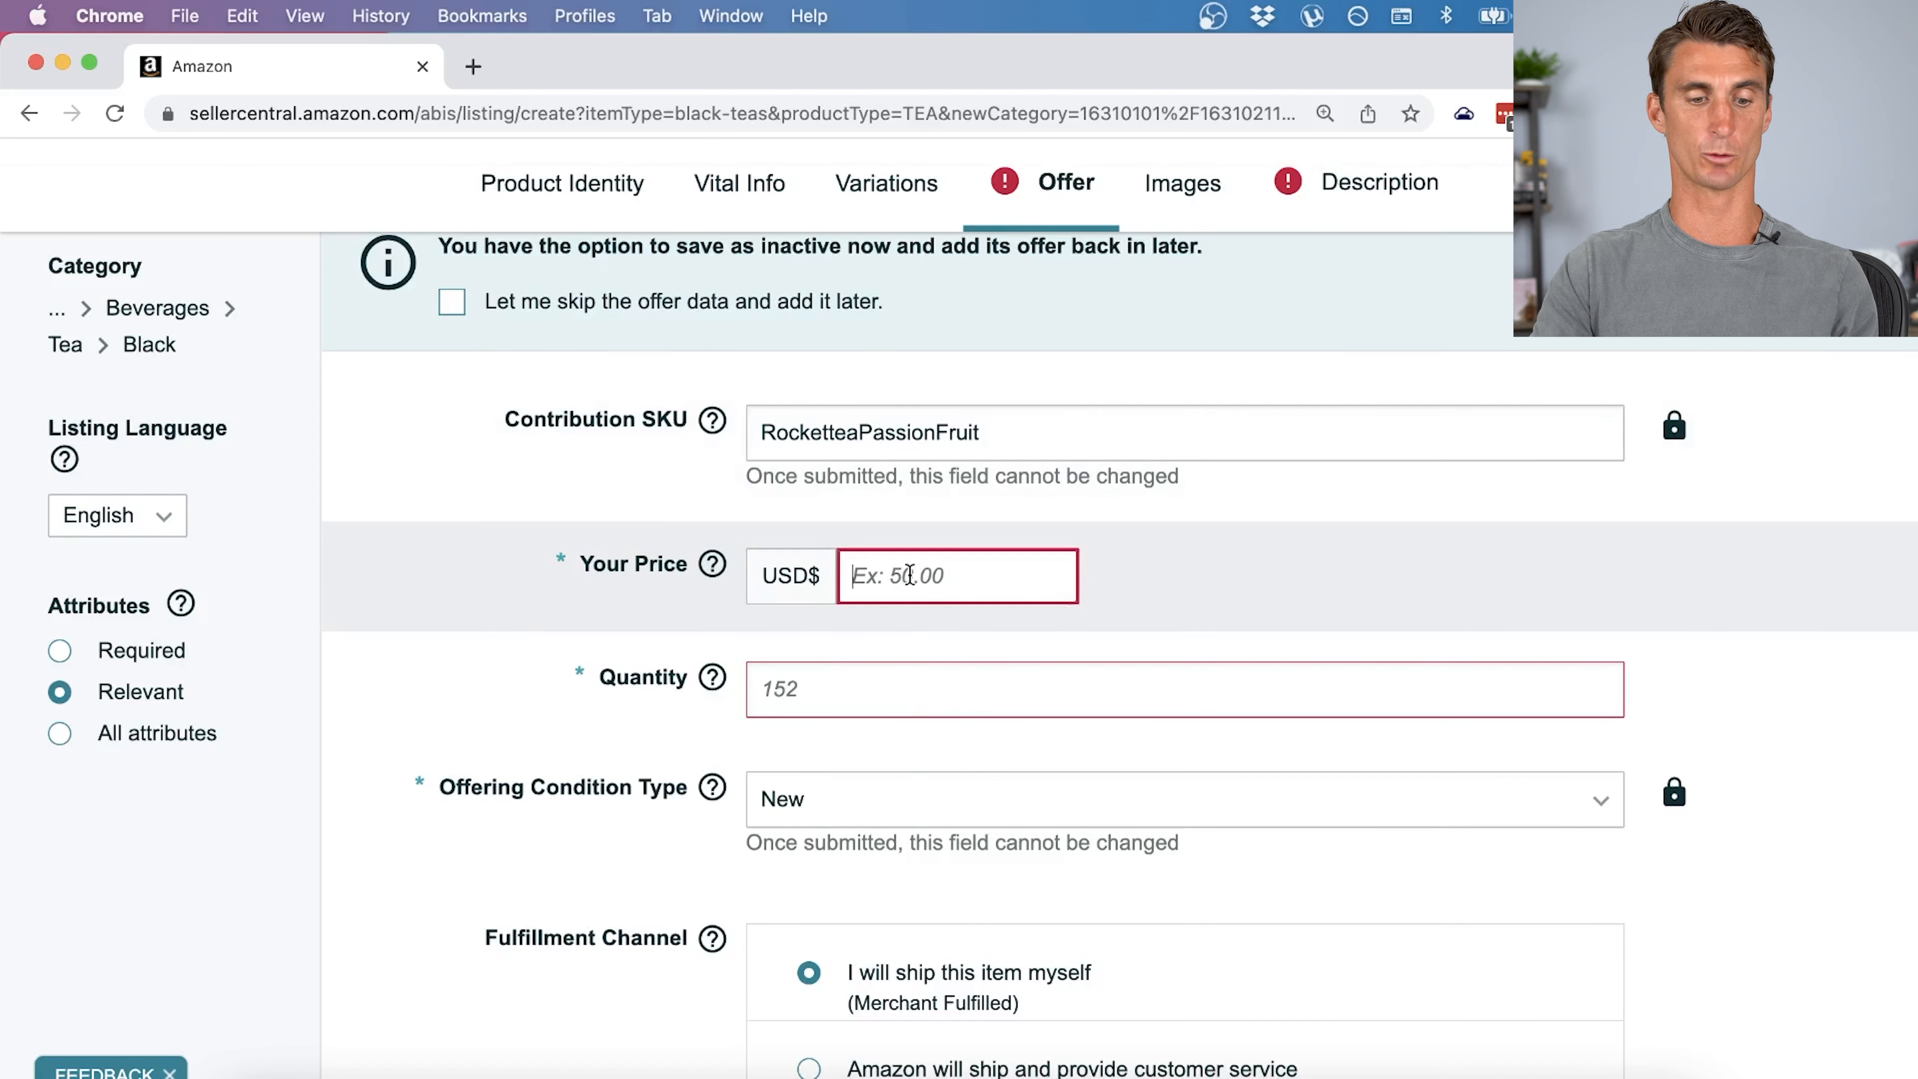
type("27.99")
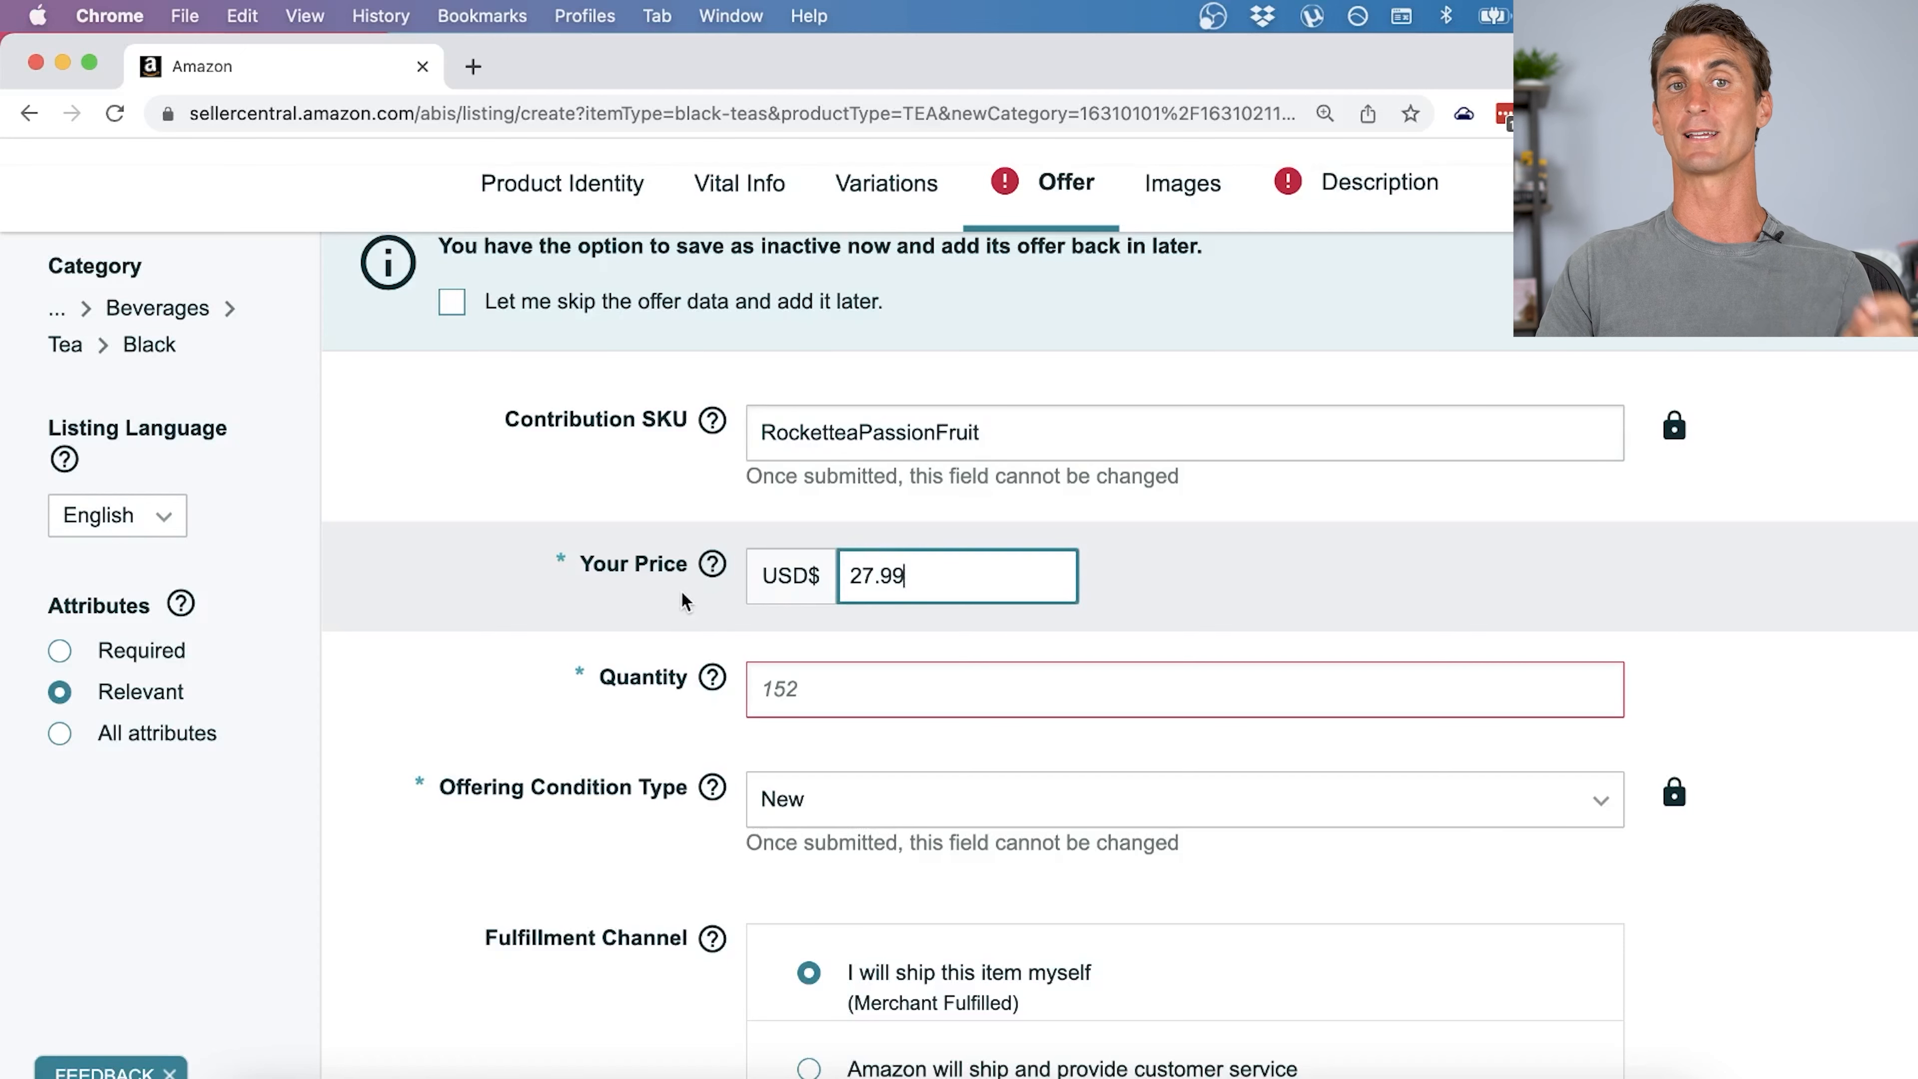
Set the offer's Quantity to 0 and choose New as the Offering Condition Type.
mouse_move(681, 676)
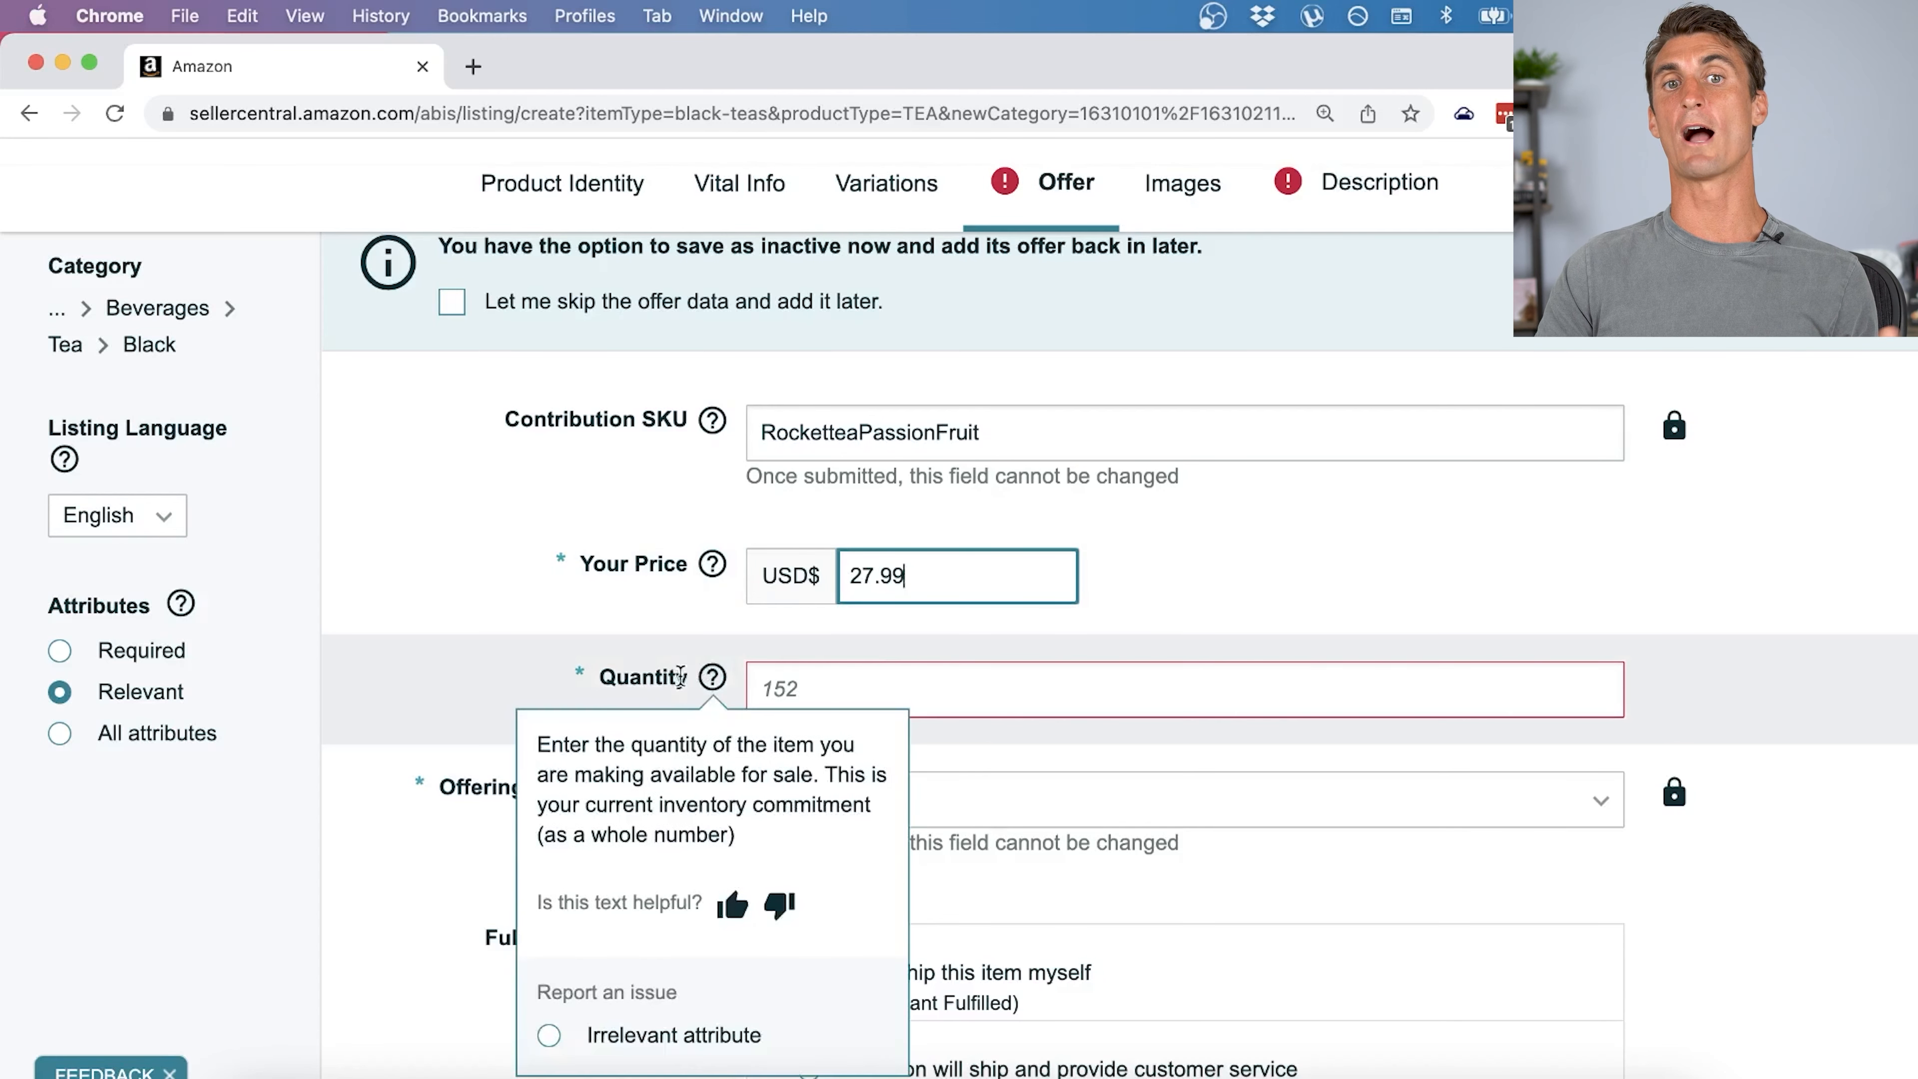
left_click(839, 691)
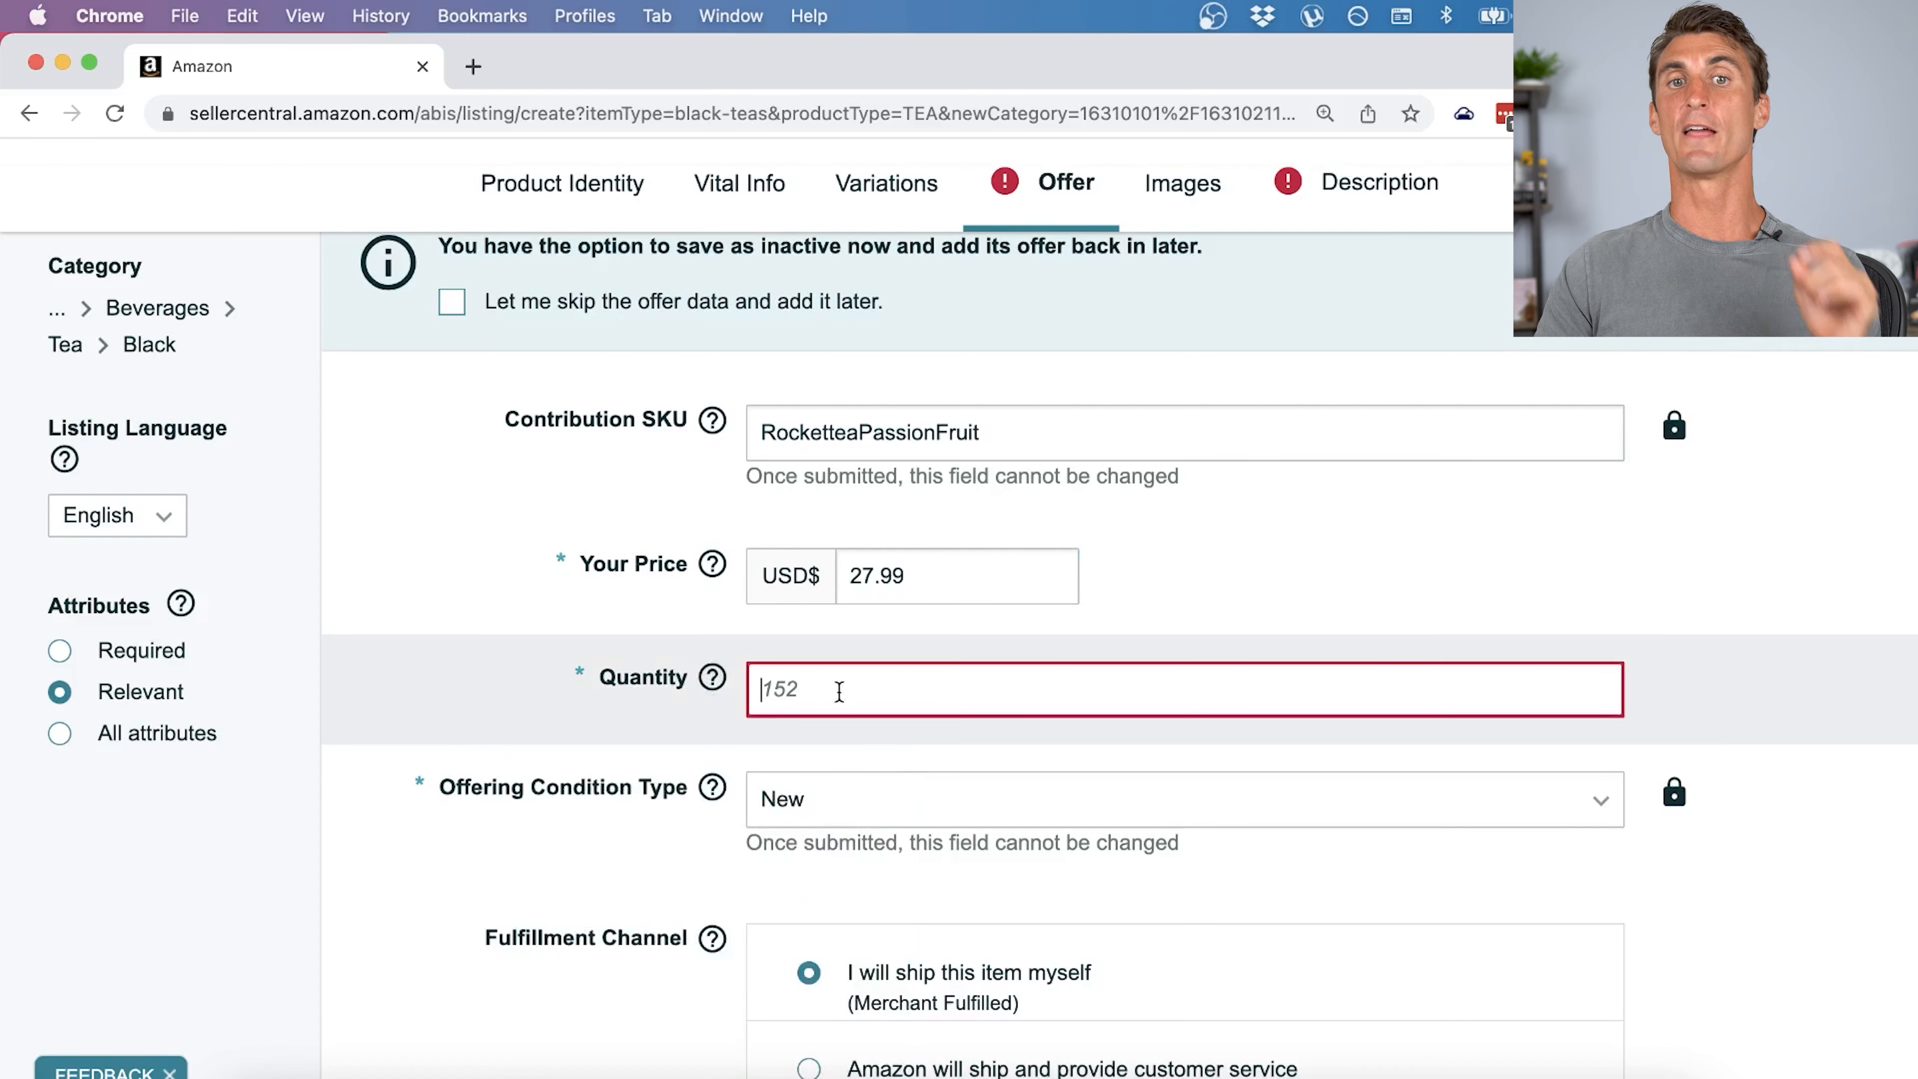
scroll(838, 691, "up", 2)
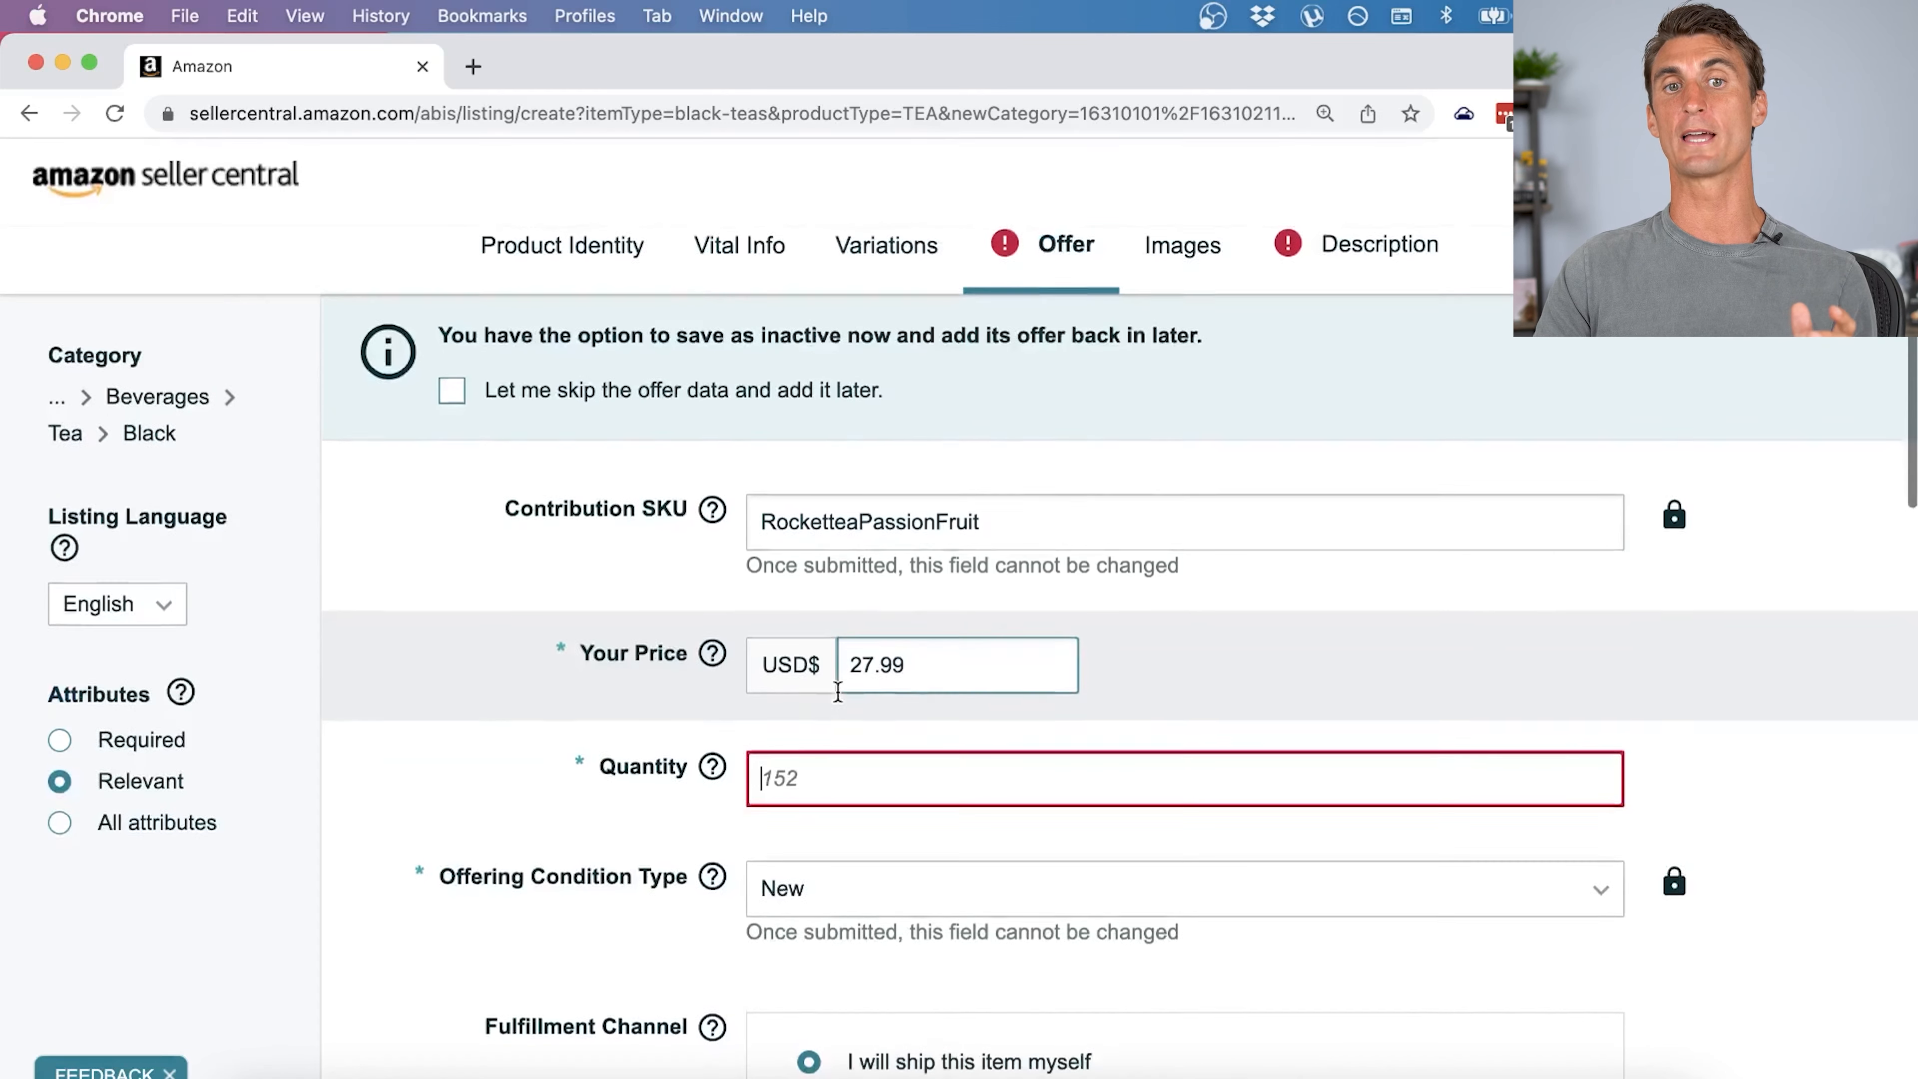
scroll(838, 692, "down", 3)
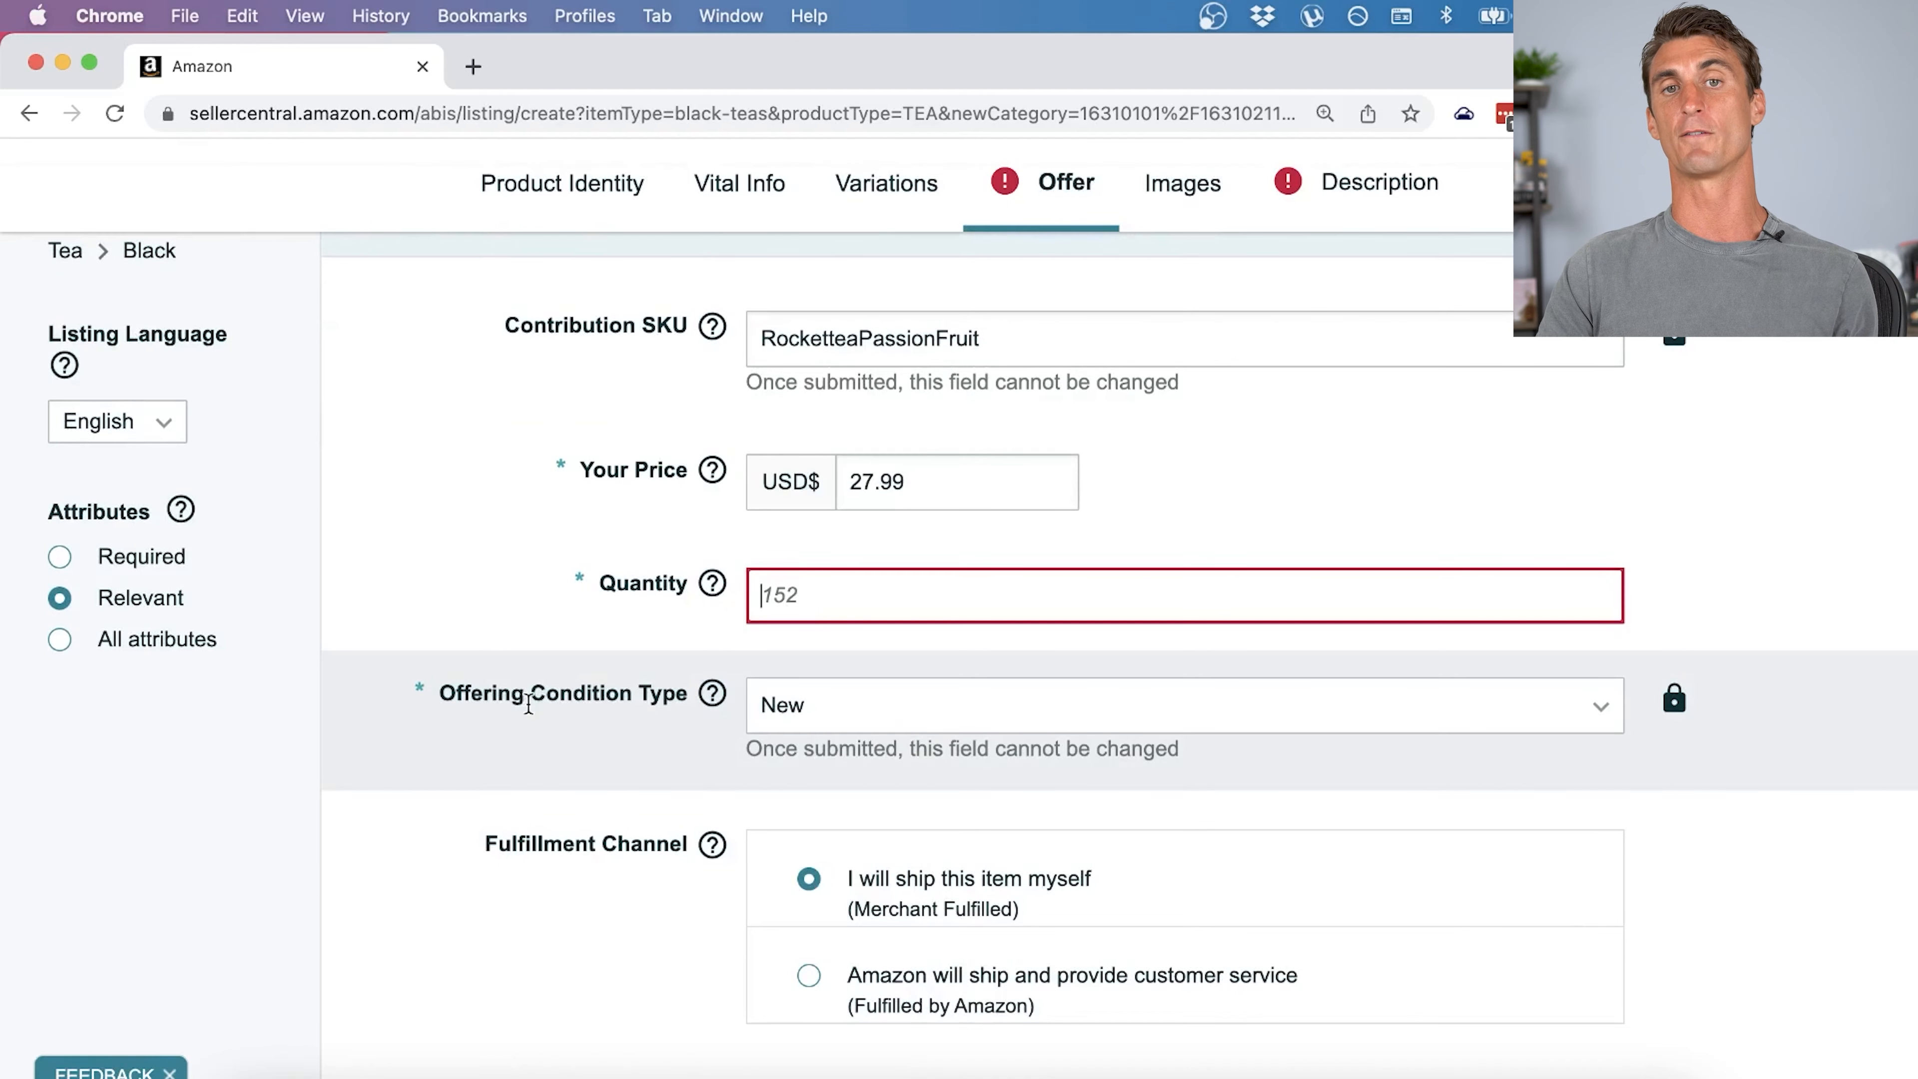
left_click(1128, 717)
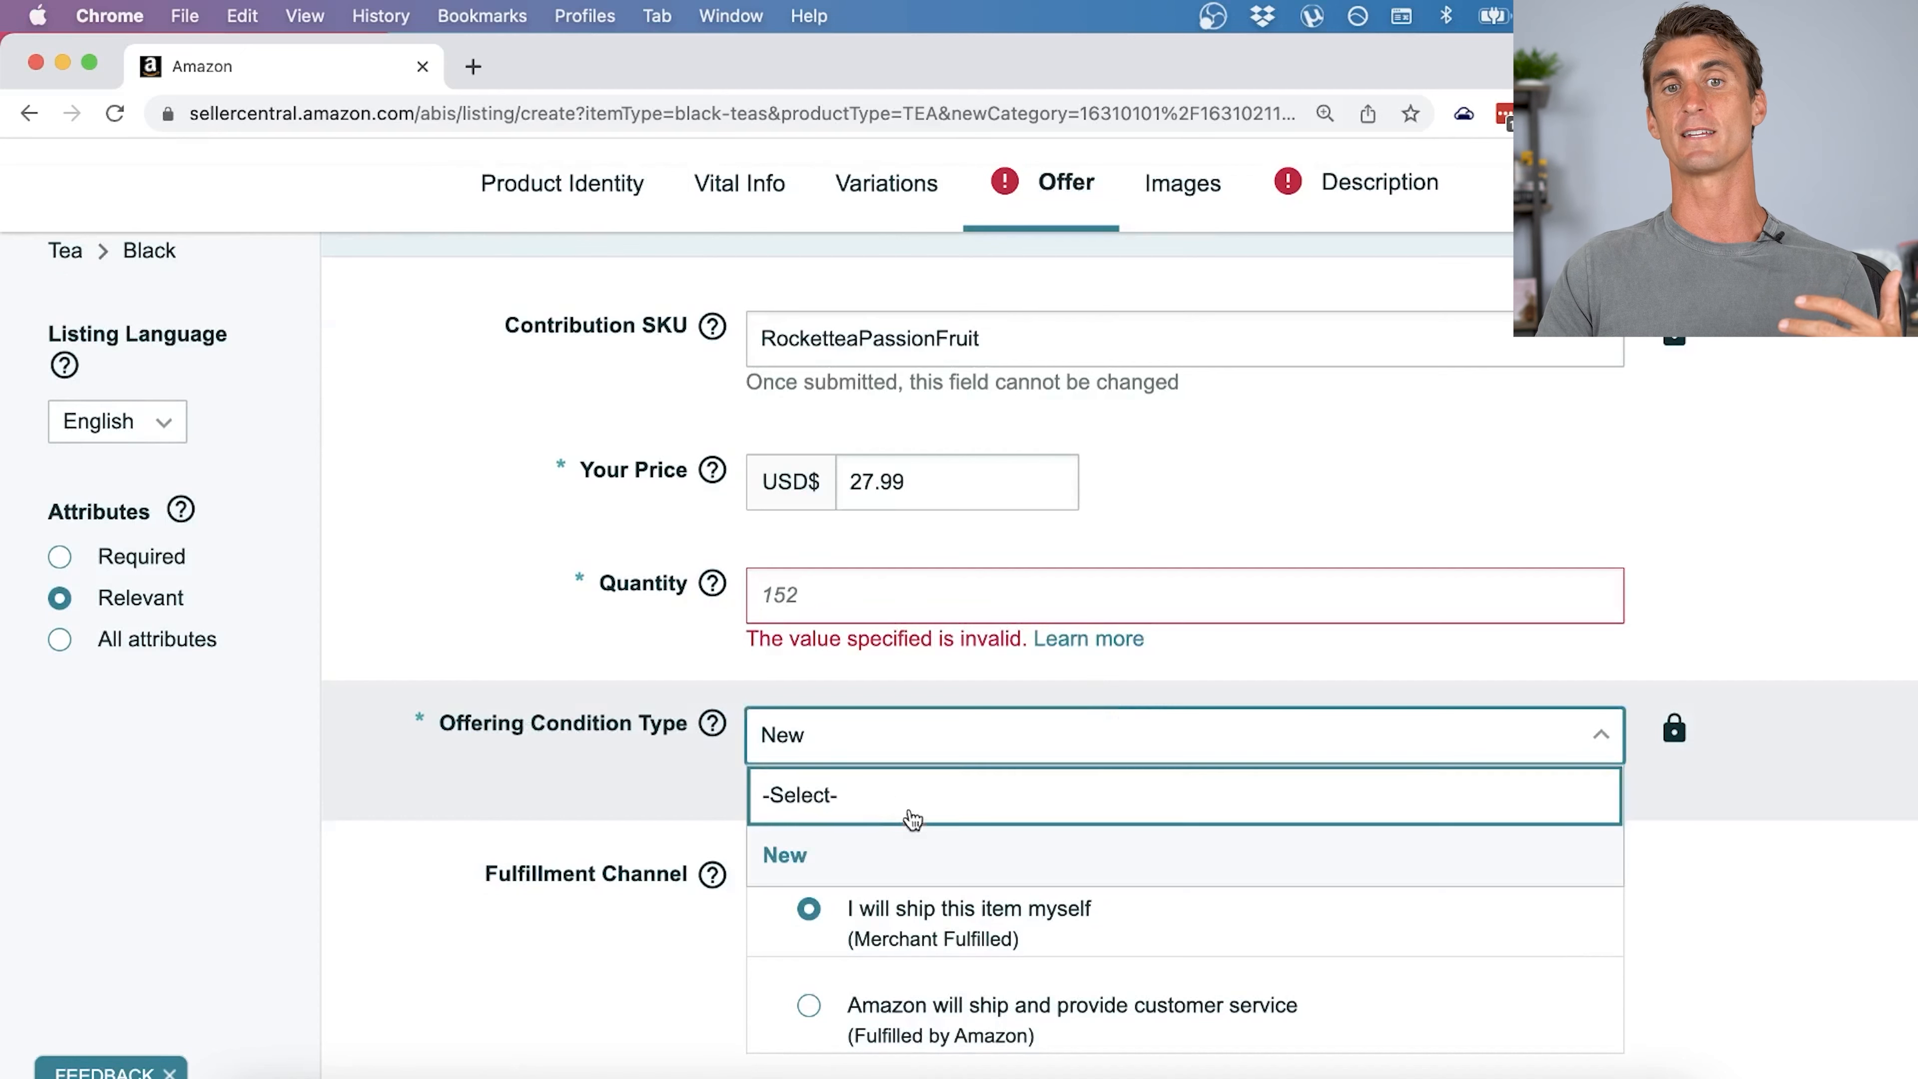
left_click(903, 865)
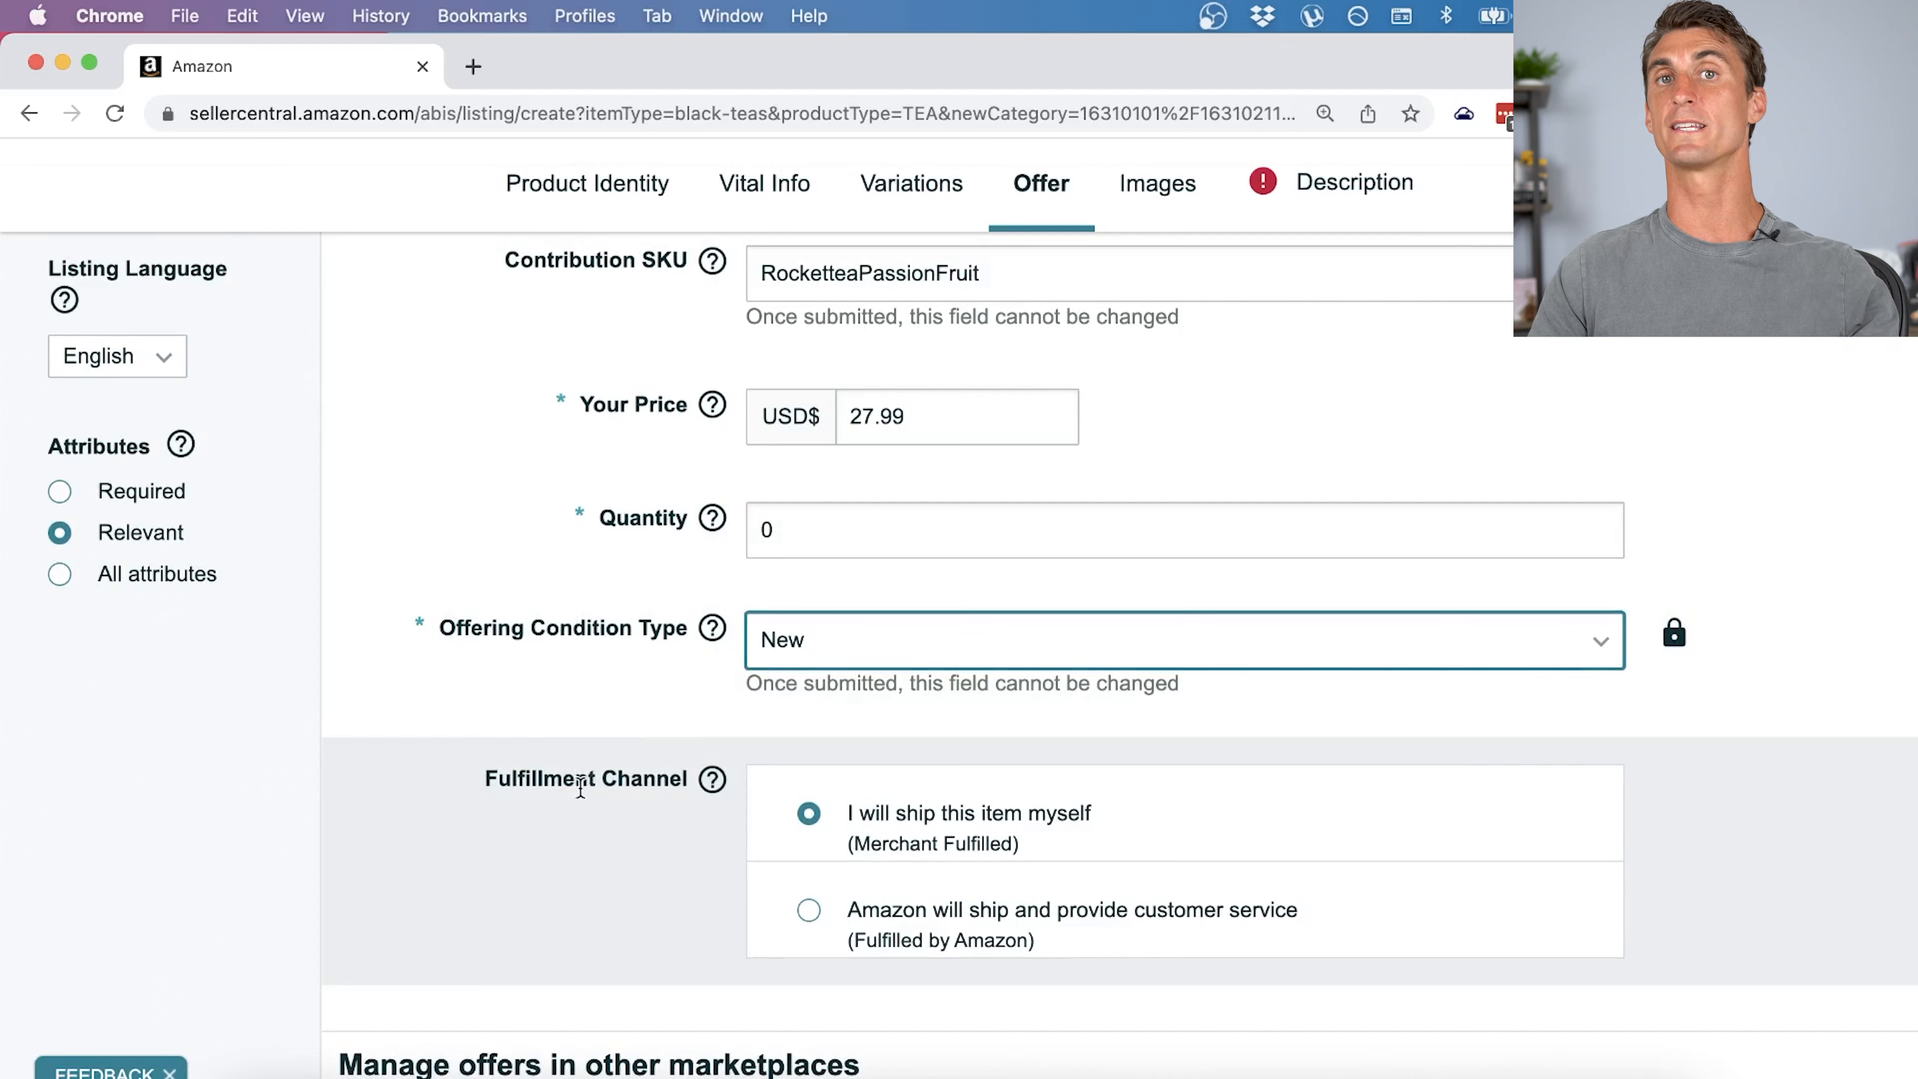
Set the Fulfillment Channel to Amazon shipping and customer service (Fulfilled by Amazon), and open the listing's Images section.
scroll(580, 788, "down", 1)
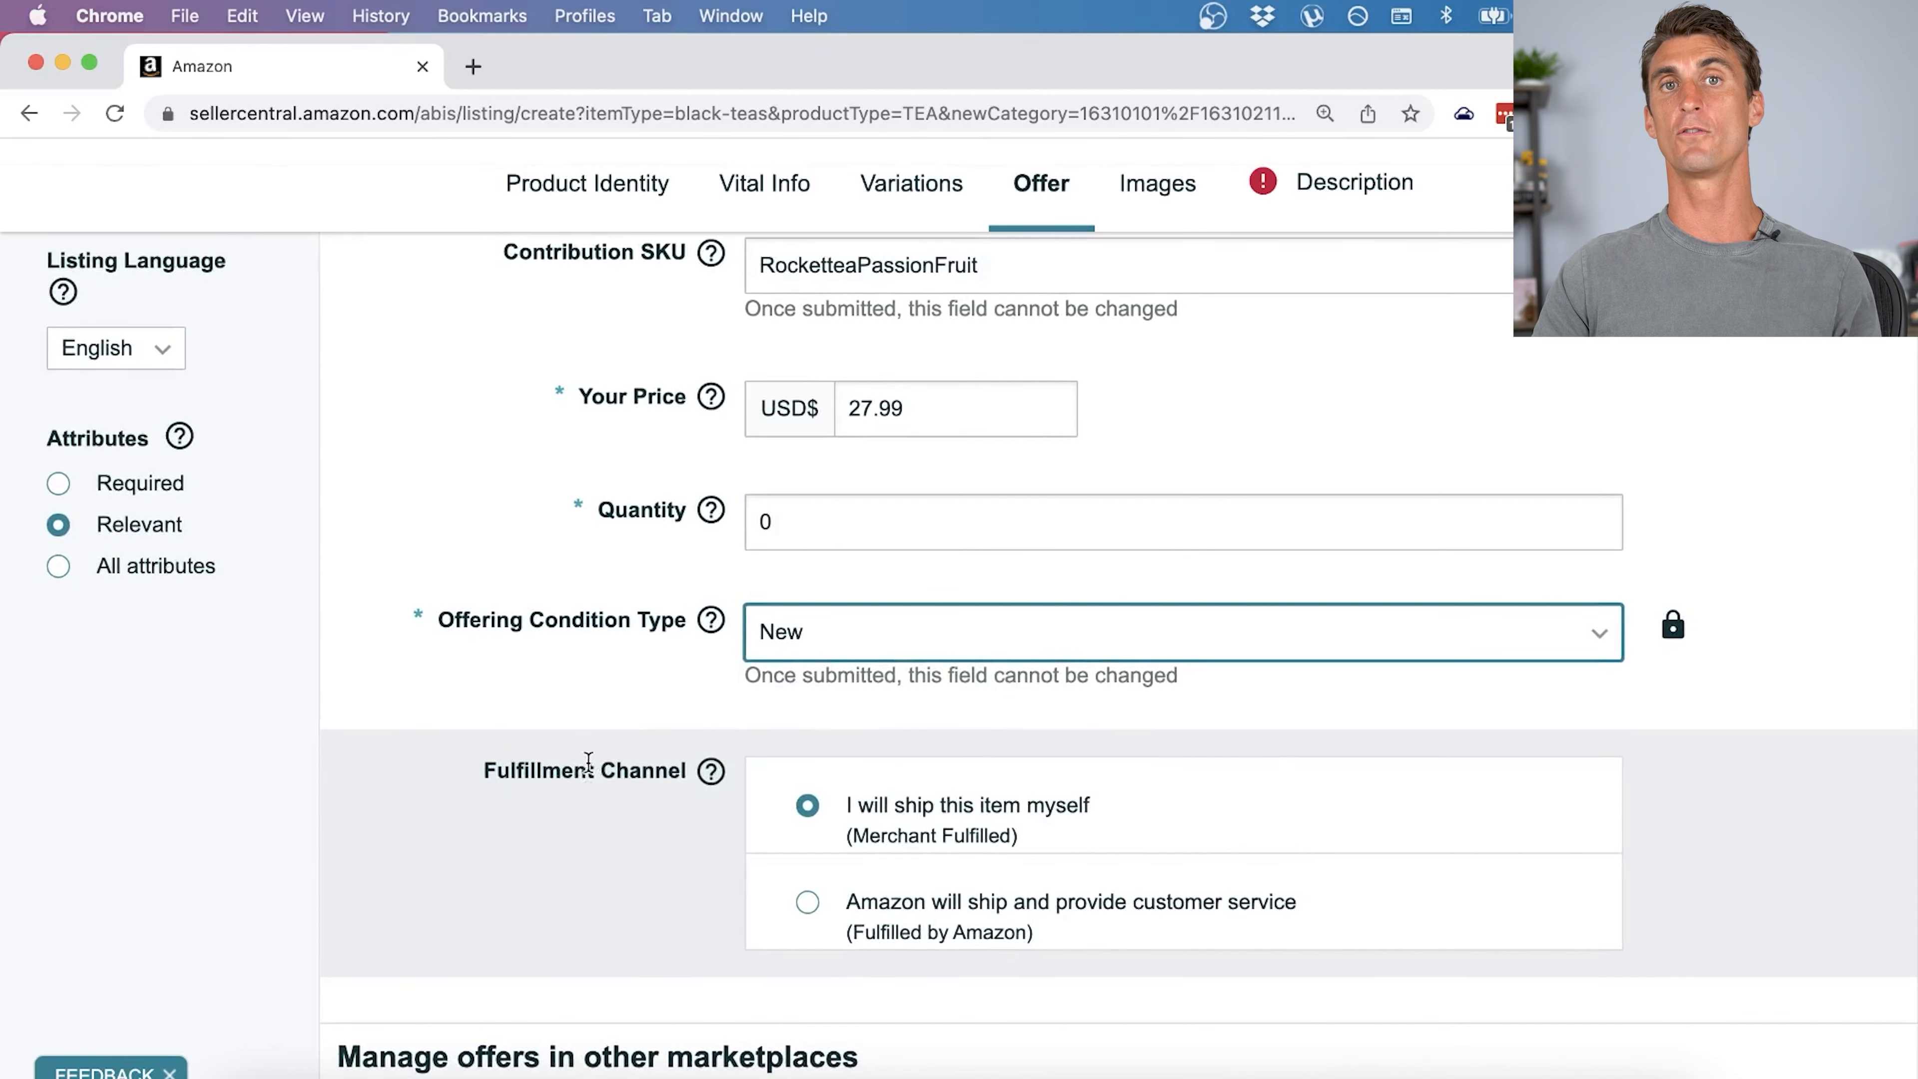
scroll(590, 759, "down", 1)
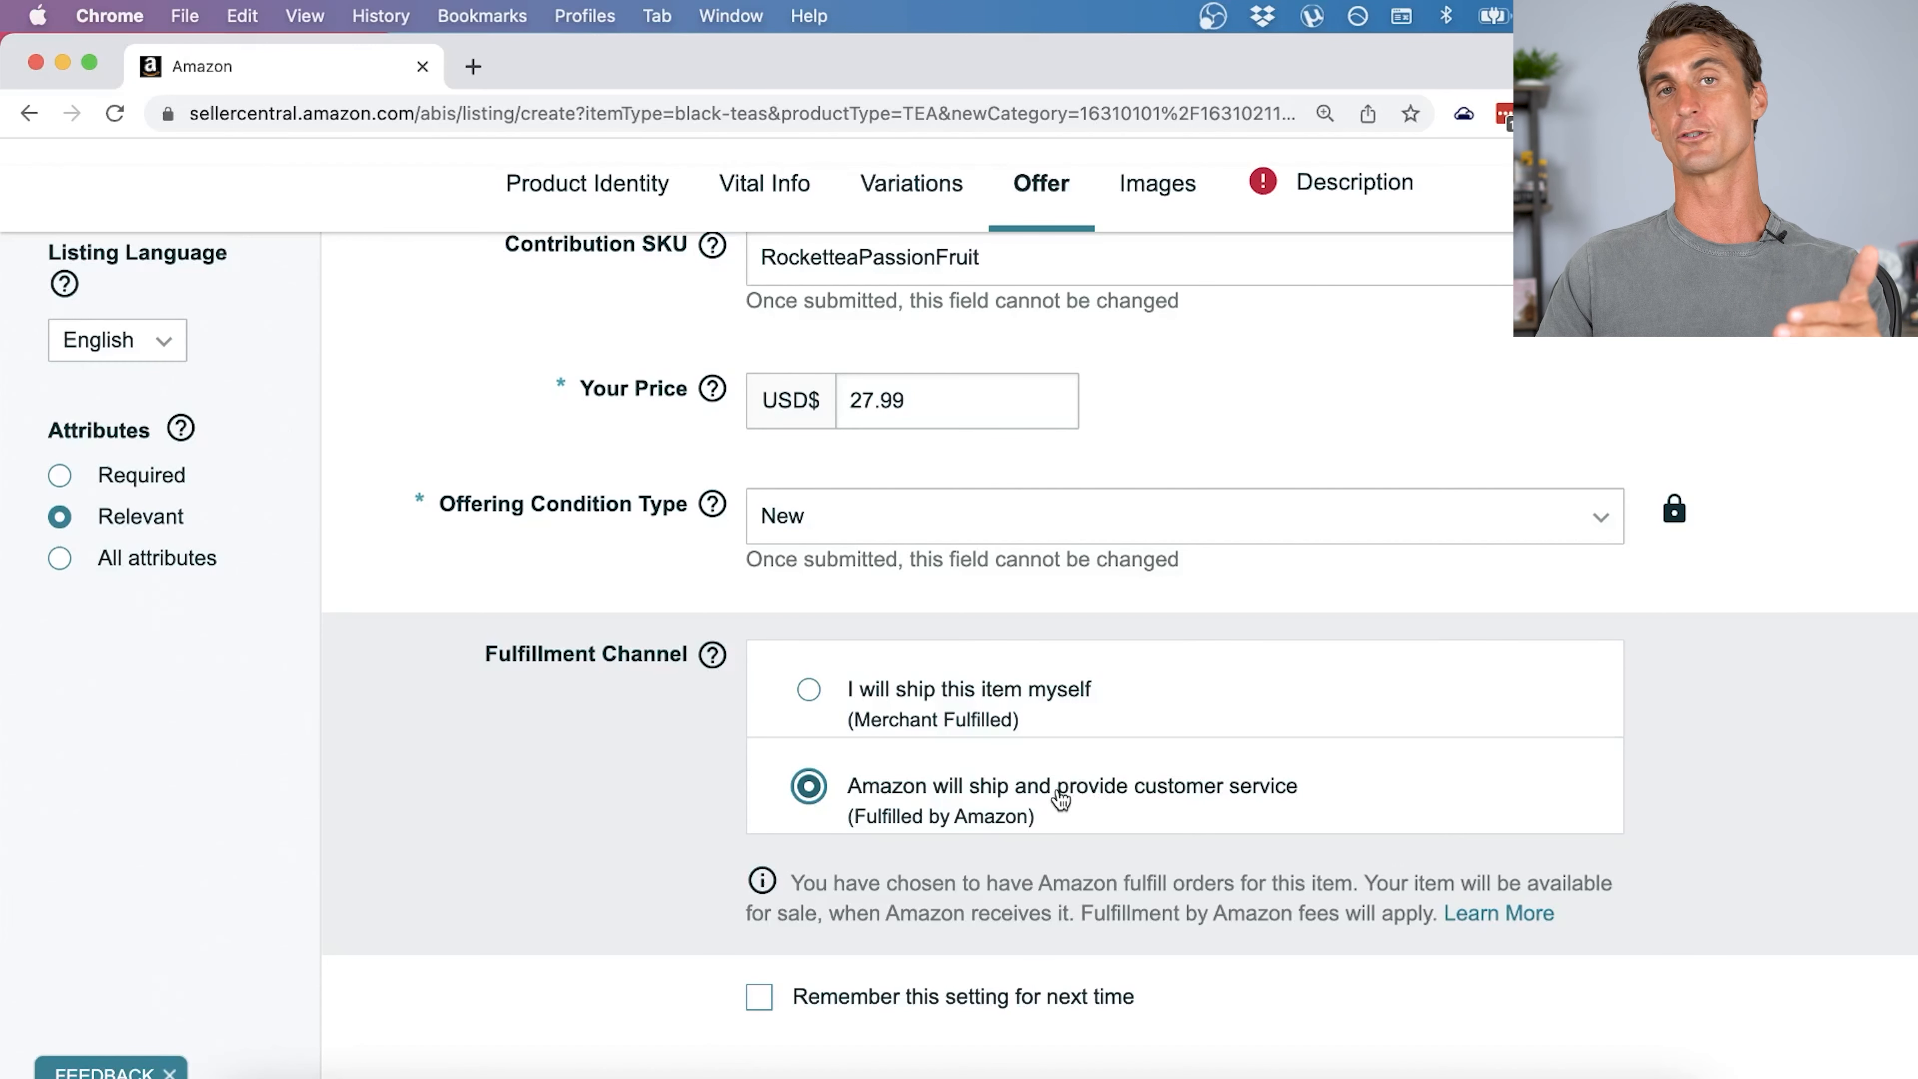
scroll(1133, 453, "up", 5)
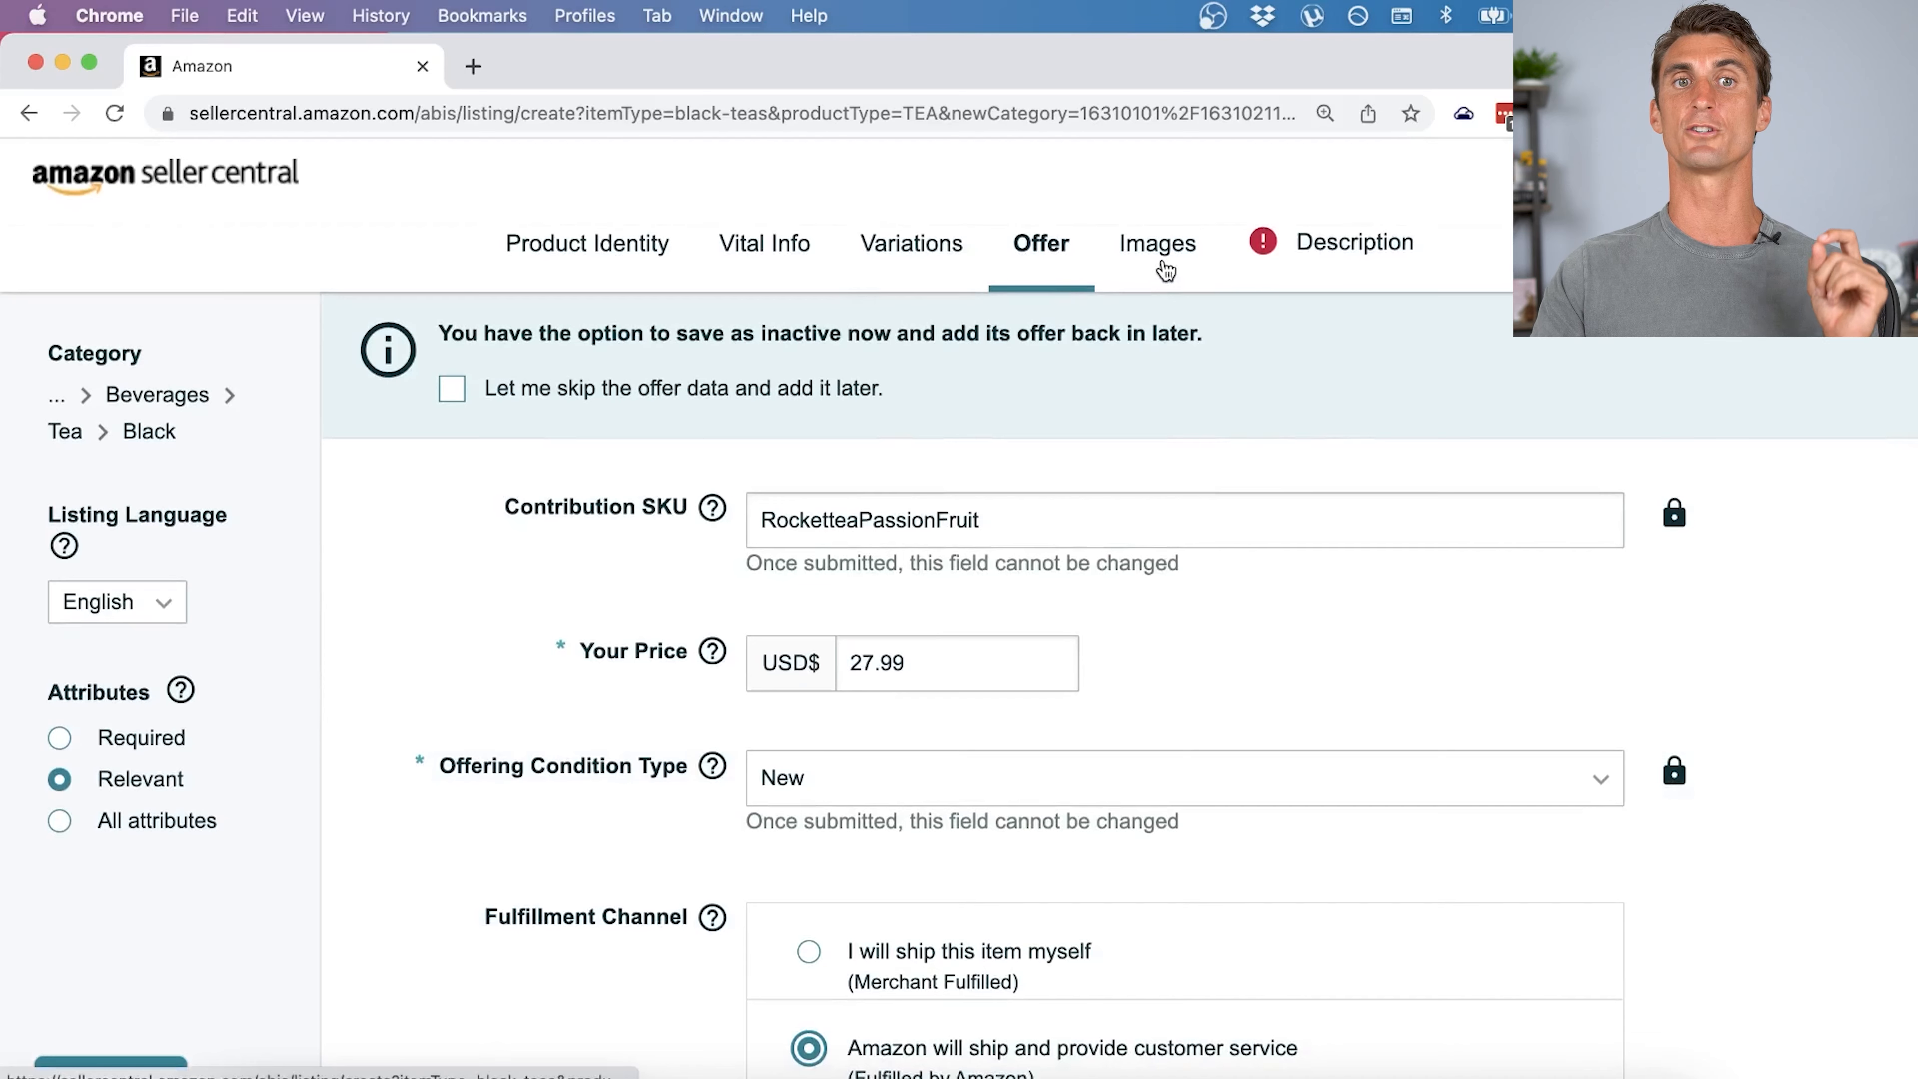
left_click(1159, 260)
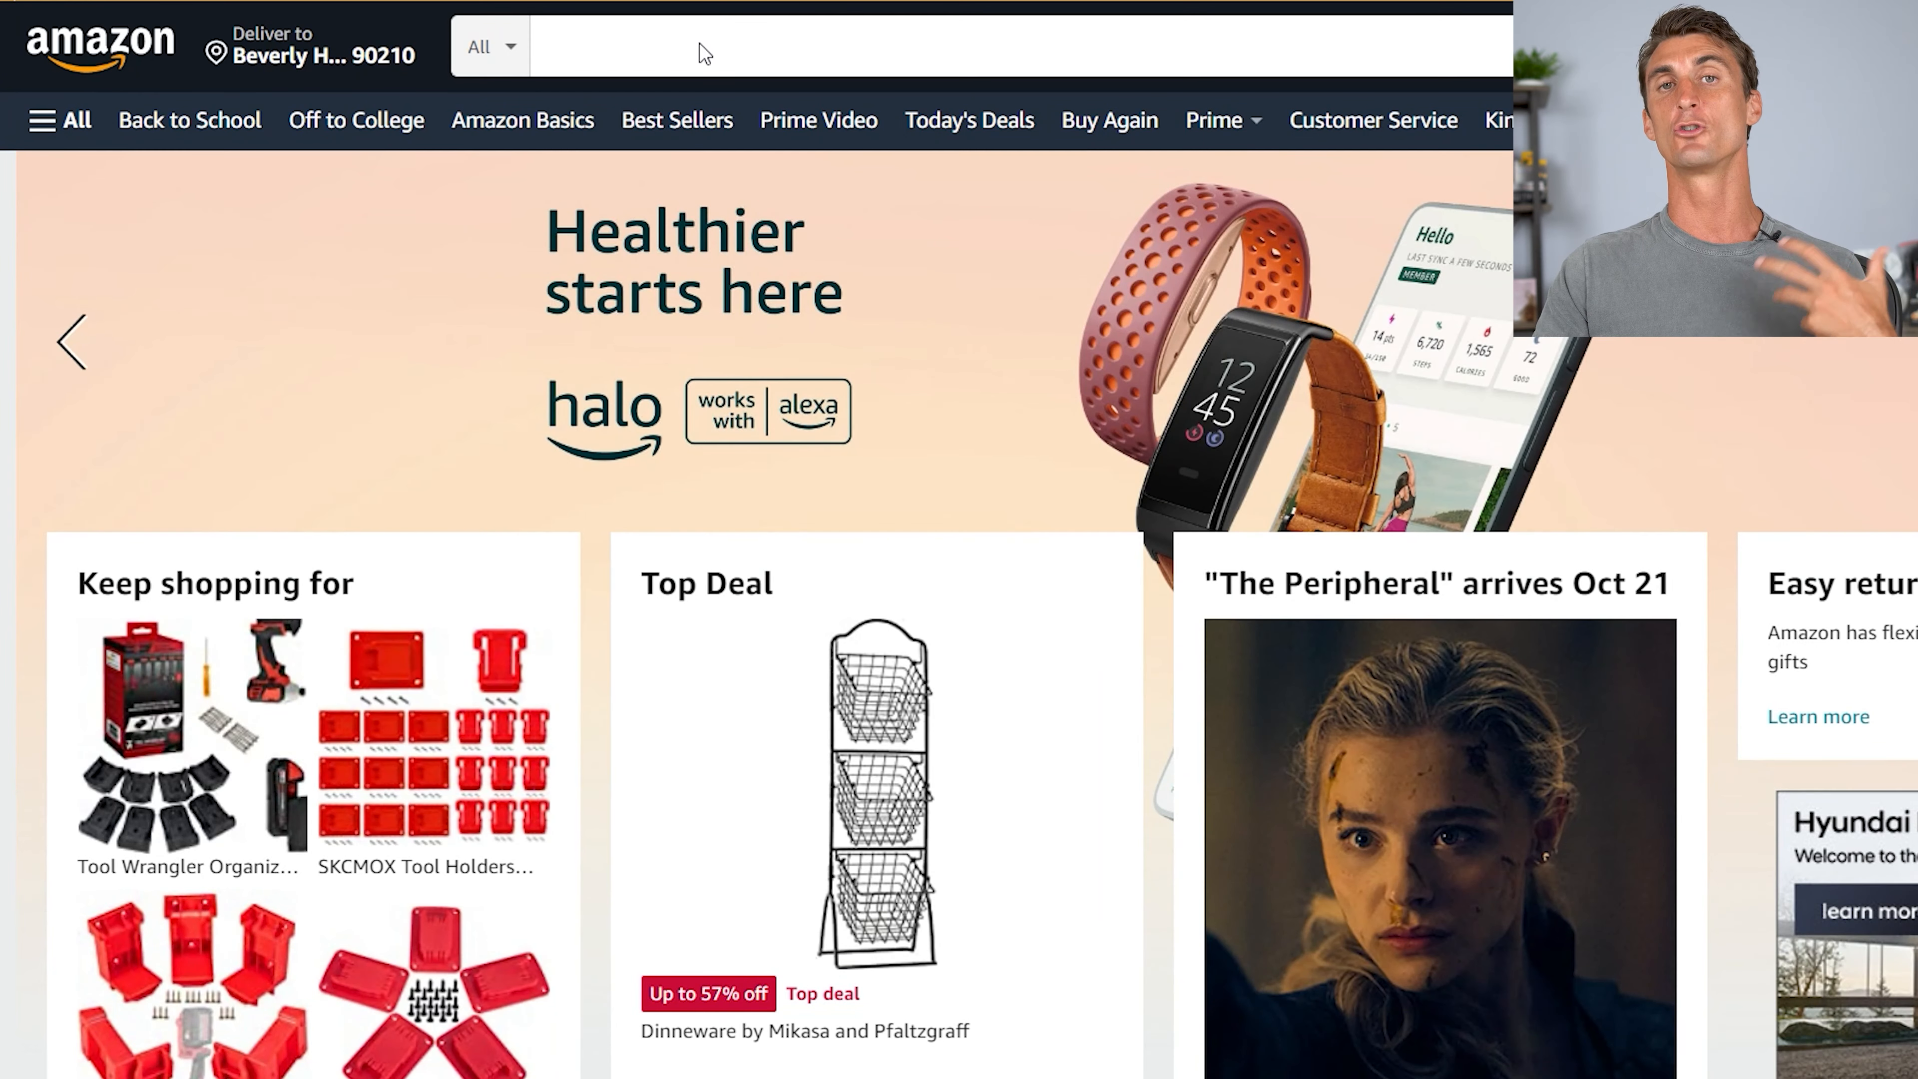
Switch to the Amazon storefront and begin a product search with HIGH CAFF.
left_click(824, 59)
type("HIGH CAFF")
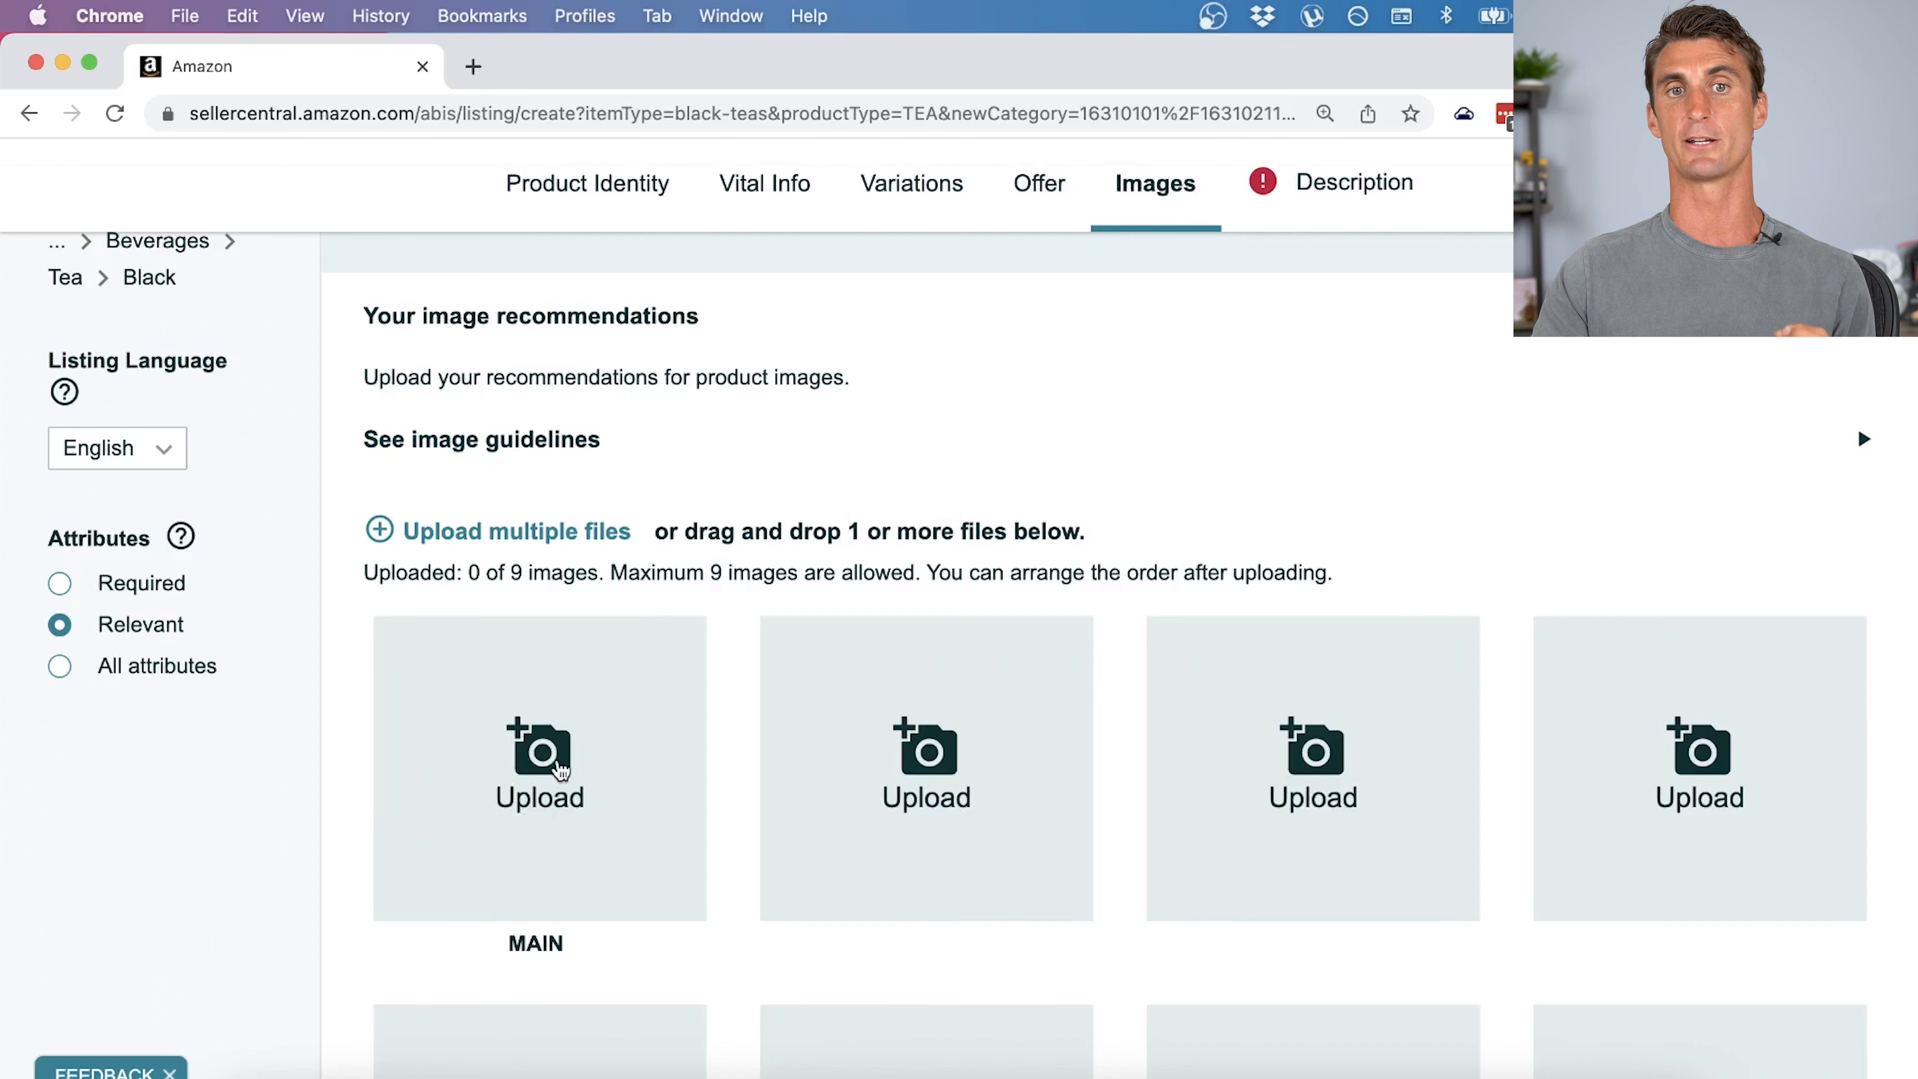
Back in the listing's Images section, upload unnamed (1).png from the Desktop as the MAIN product image.
left_click(553, 772)
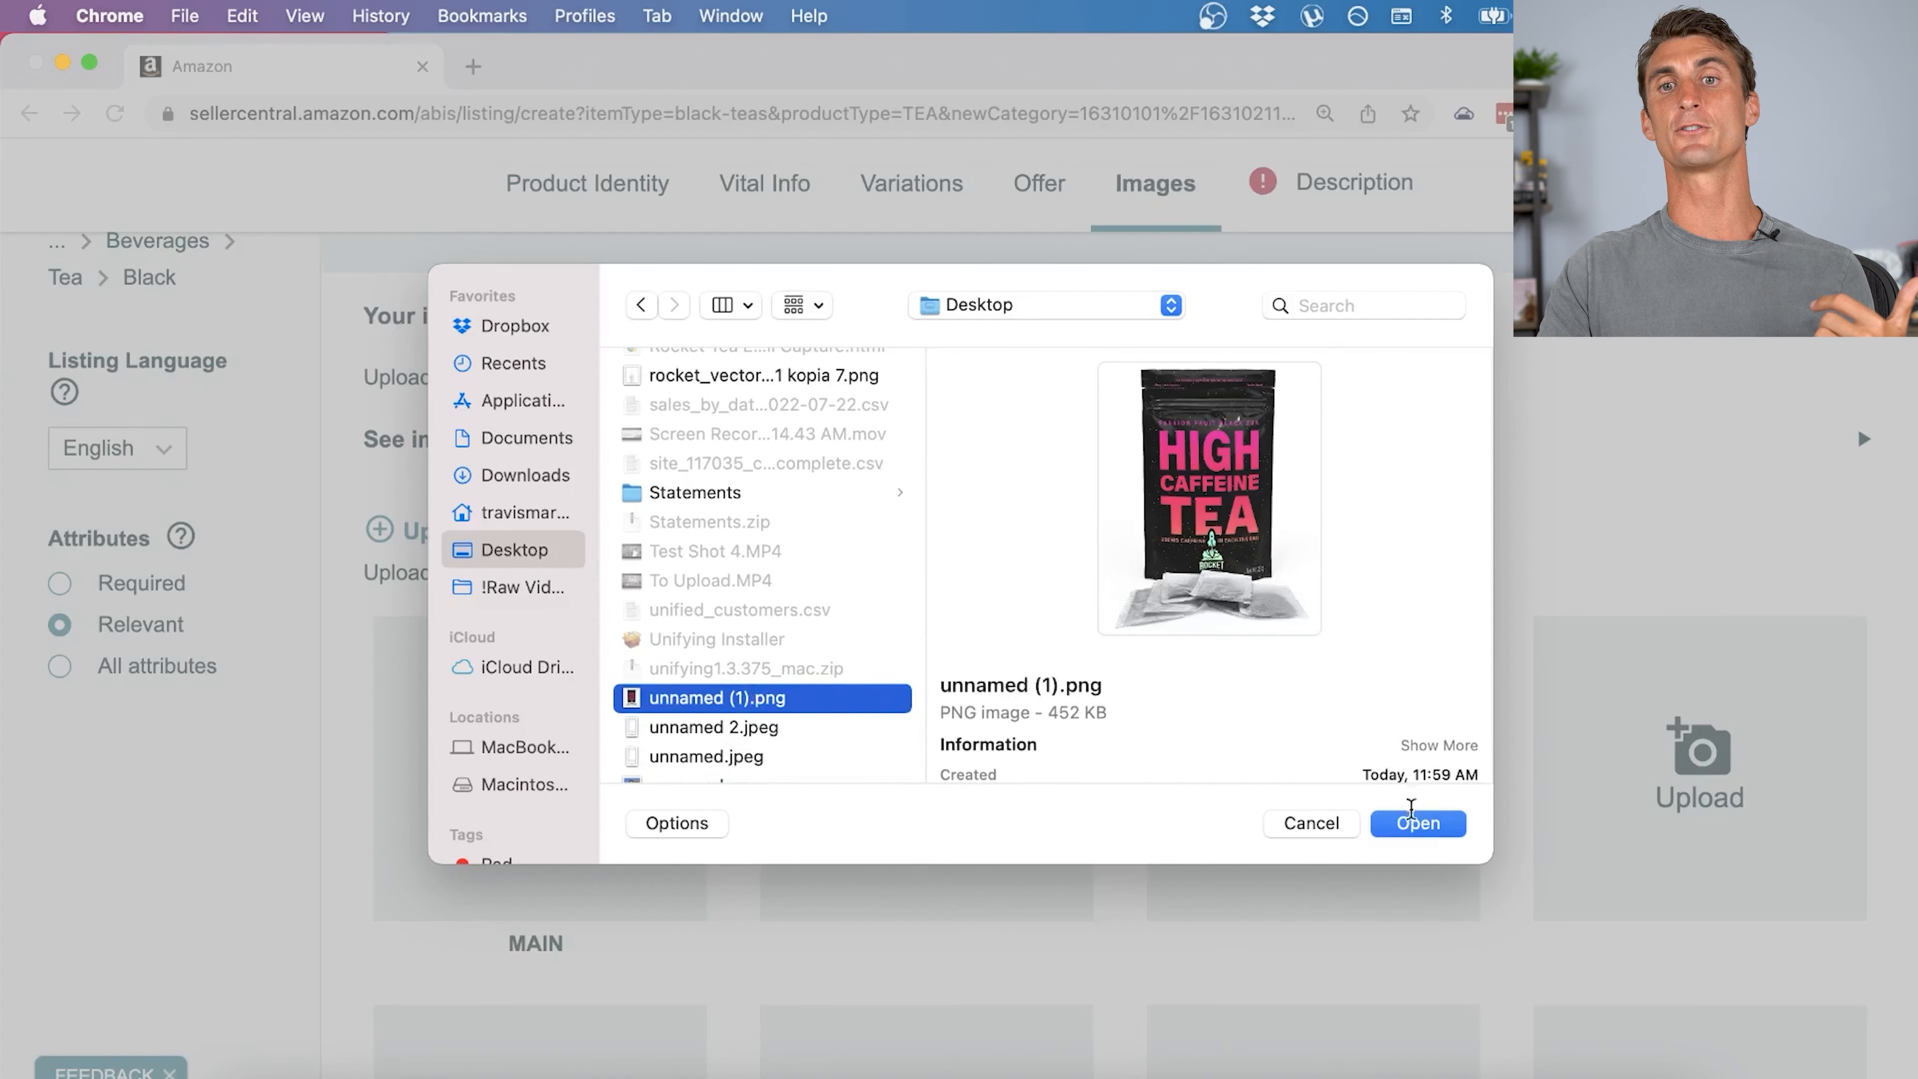
left_click(1415, 825)
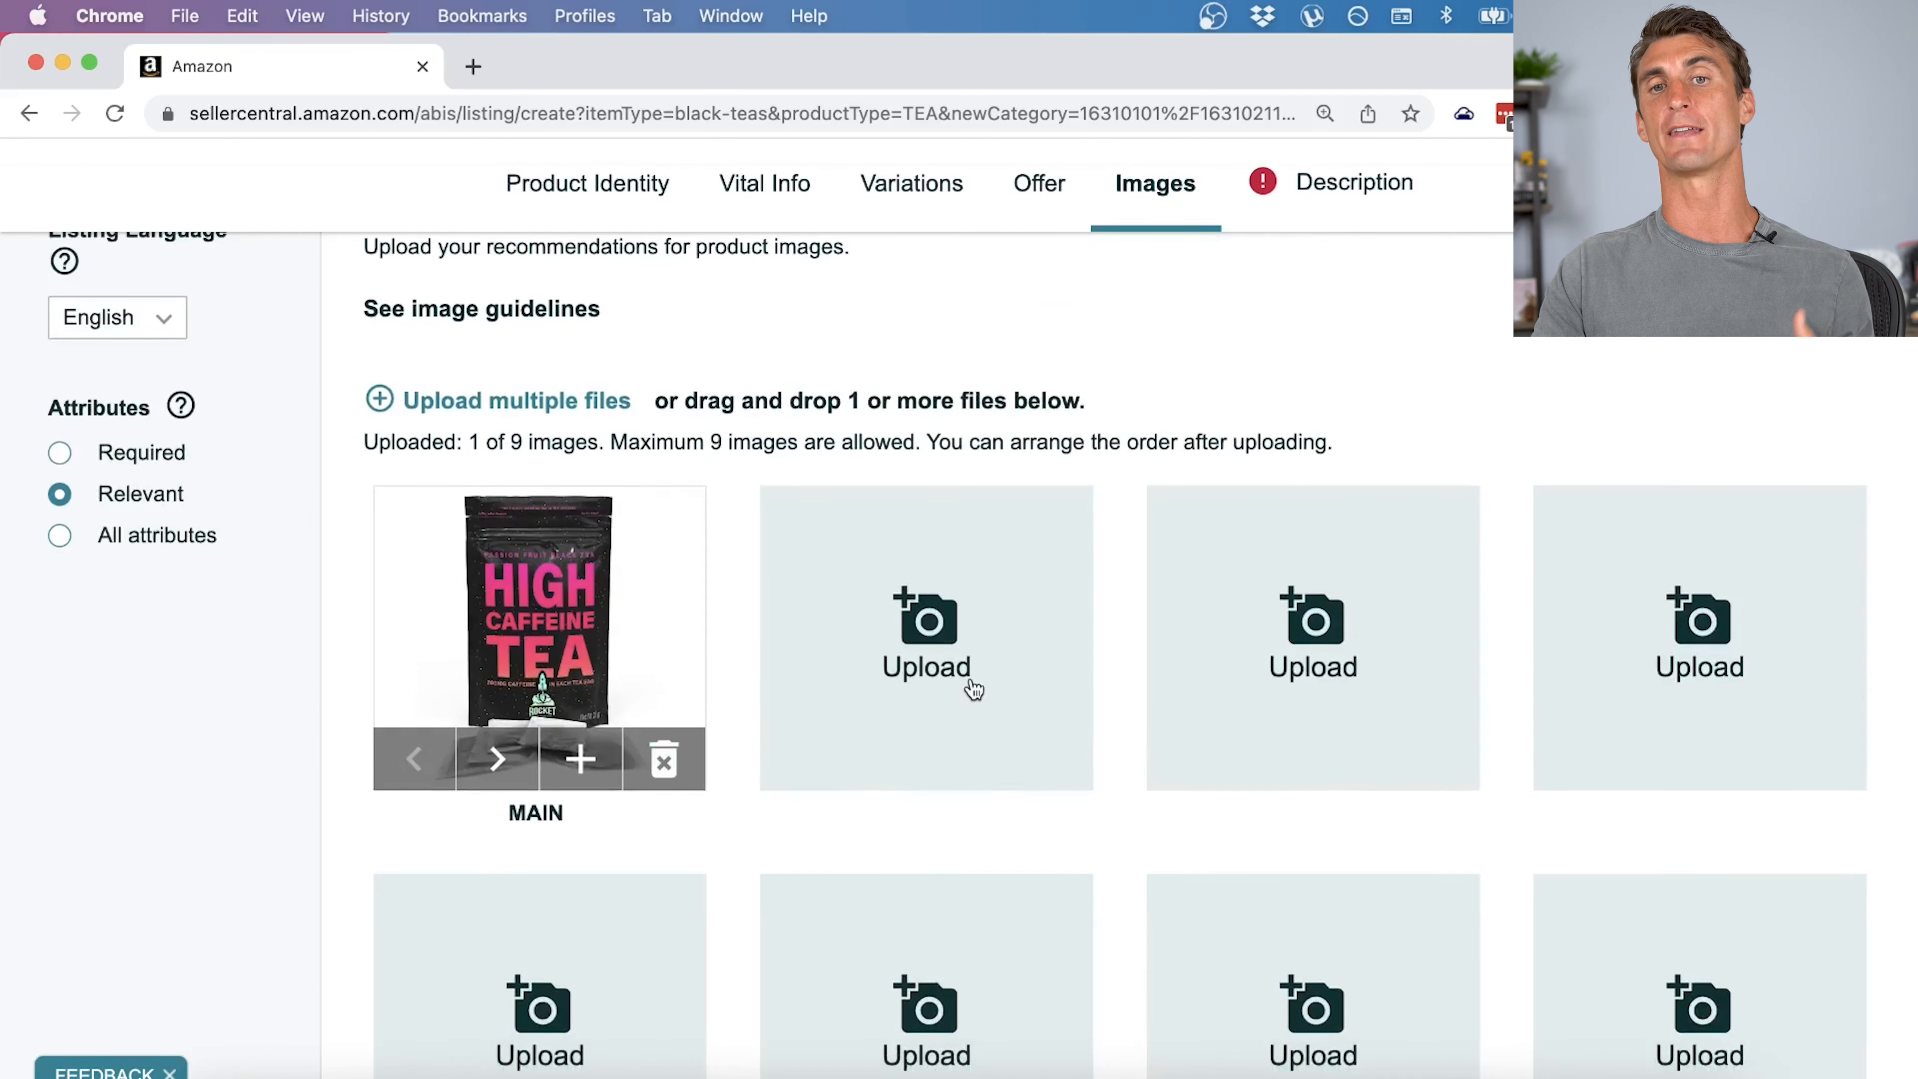
scroll(973, 691, "down", 5)
scroll(974, 691, "down", 1)
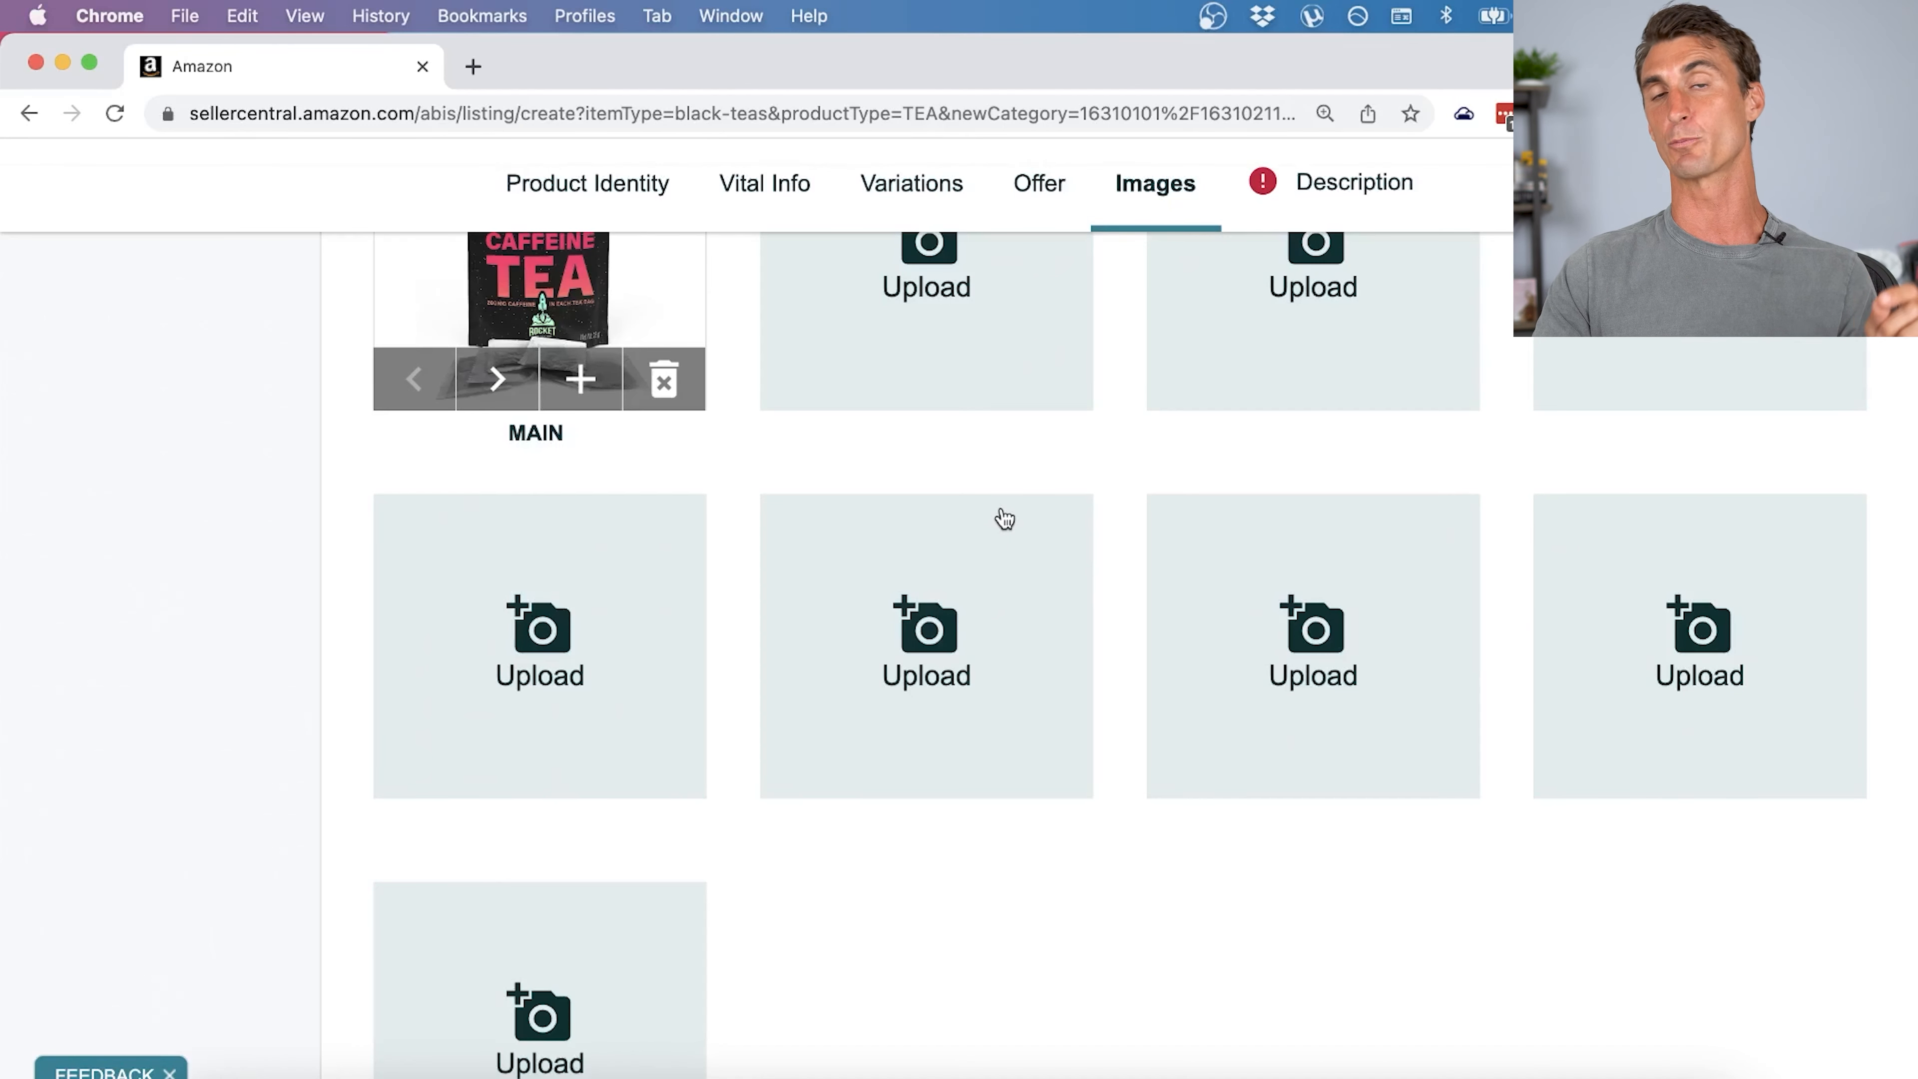
Switch to Preview and review the additional Rocket Tea product images in the main Image document.
key("super+Tab")
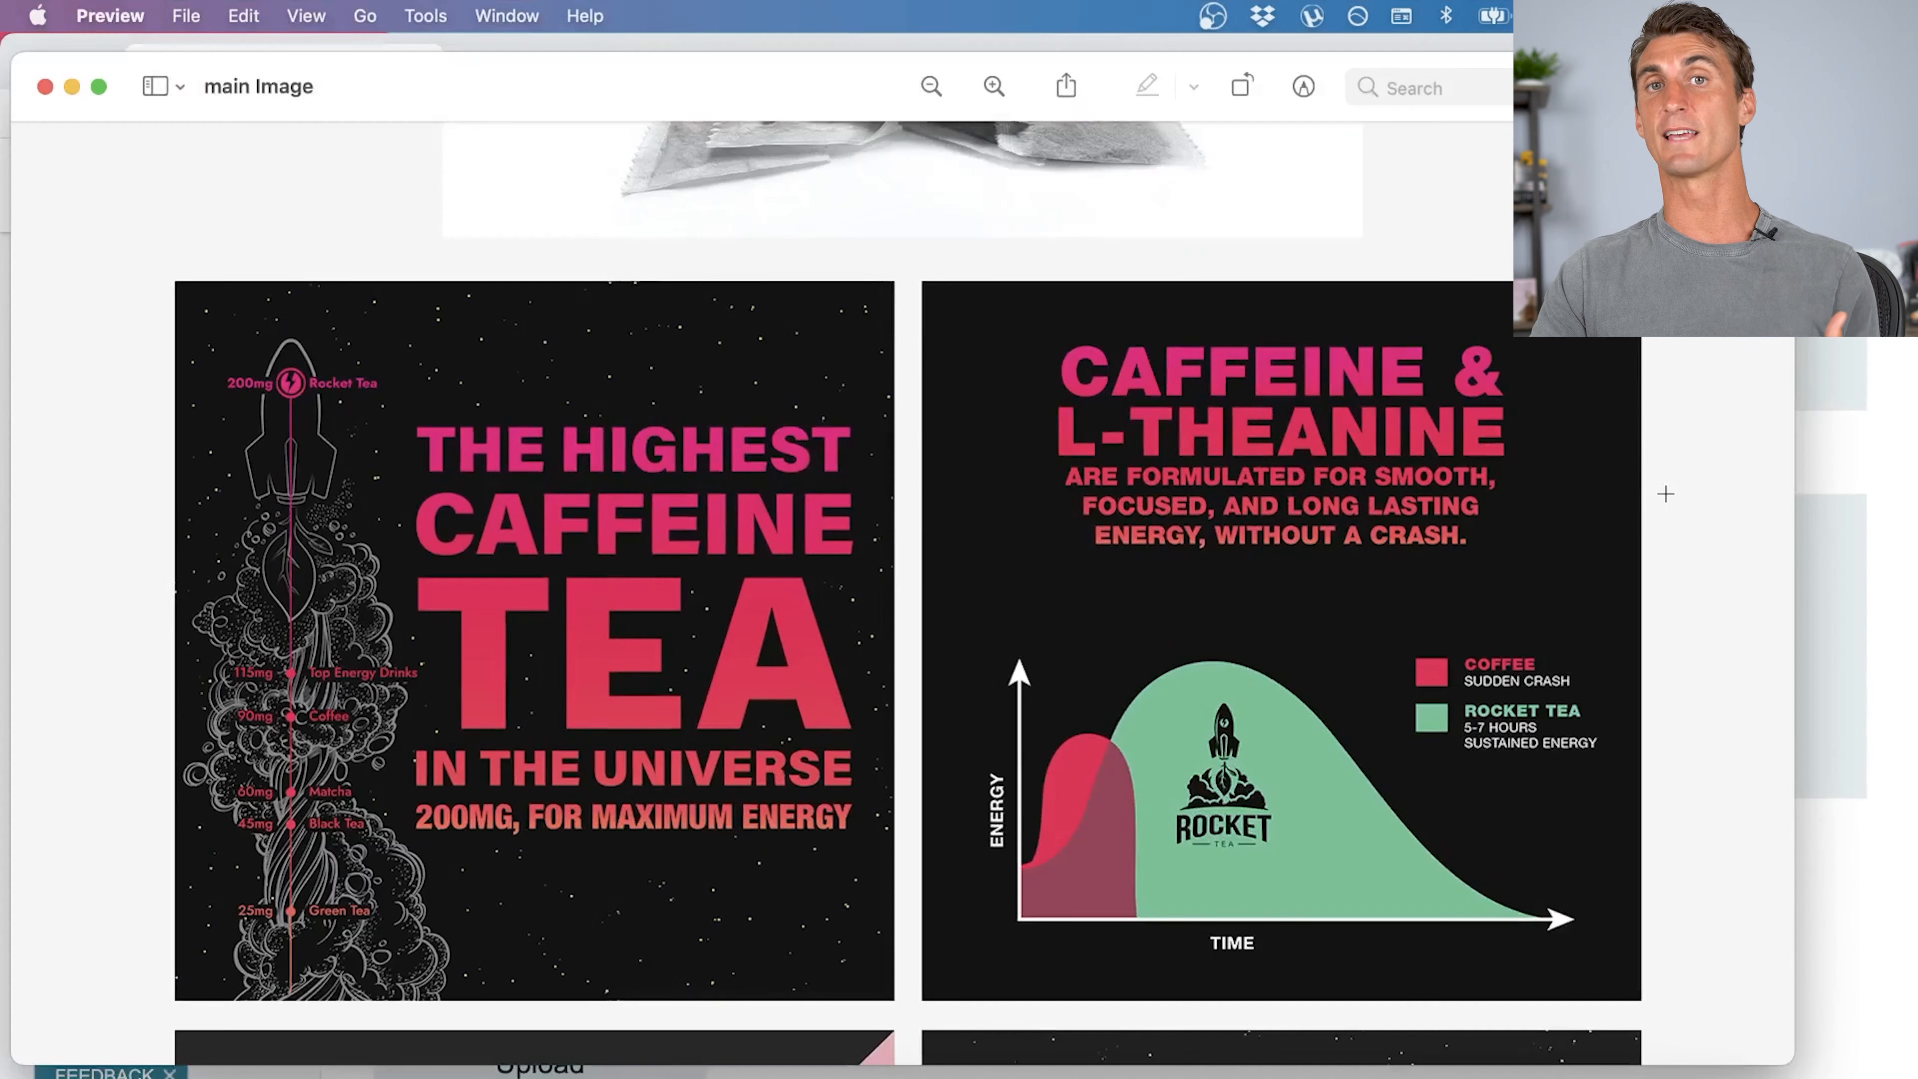
scroll(1665, 493, "down", 5)
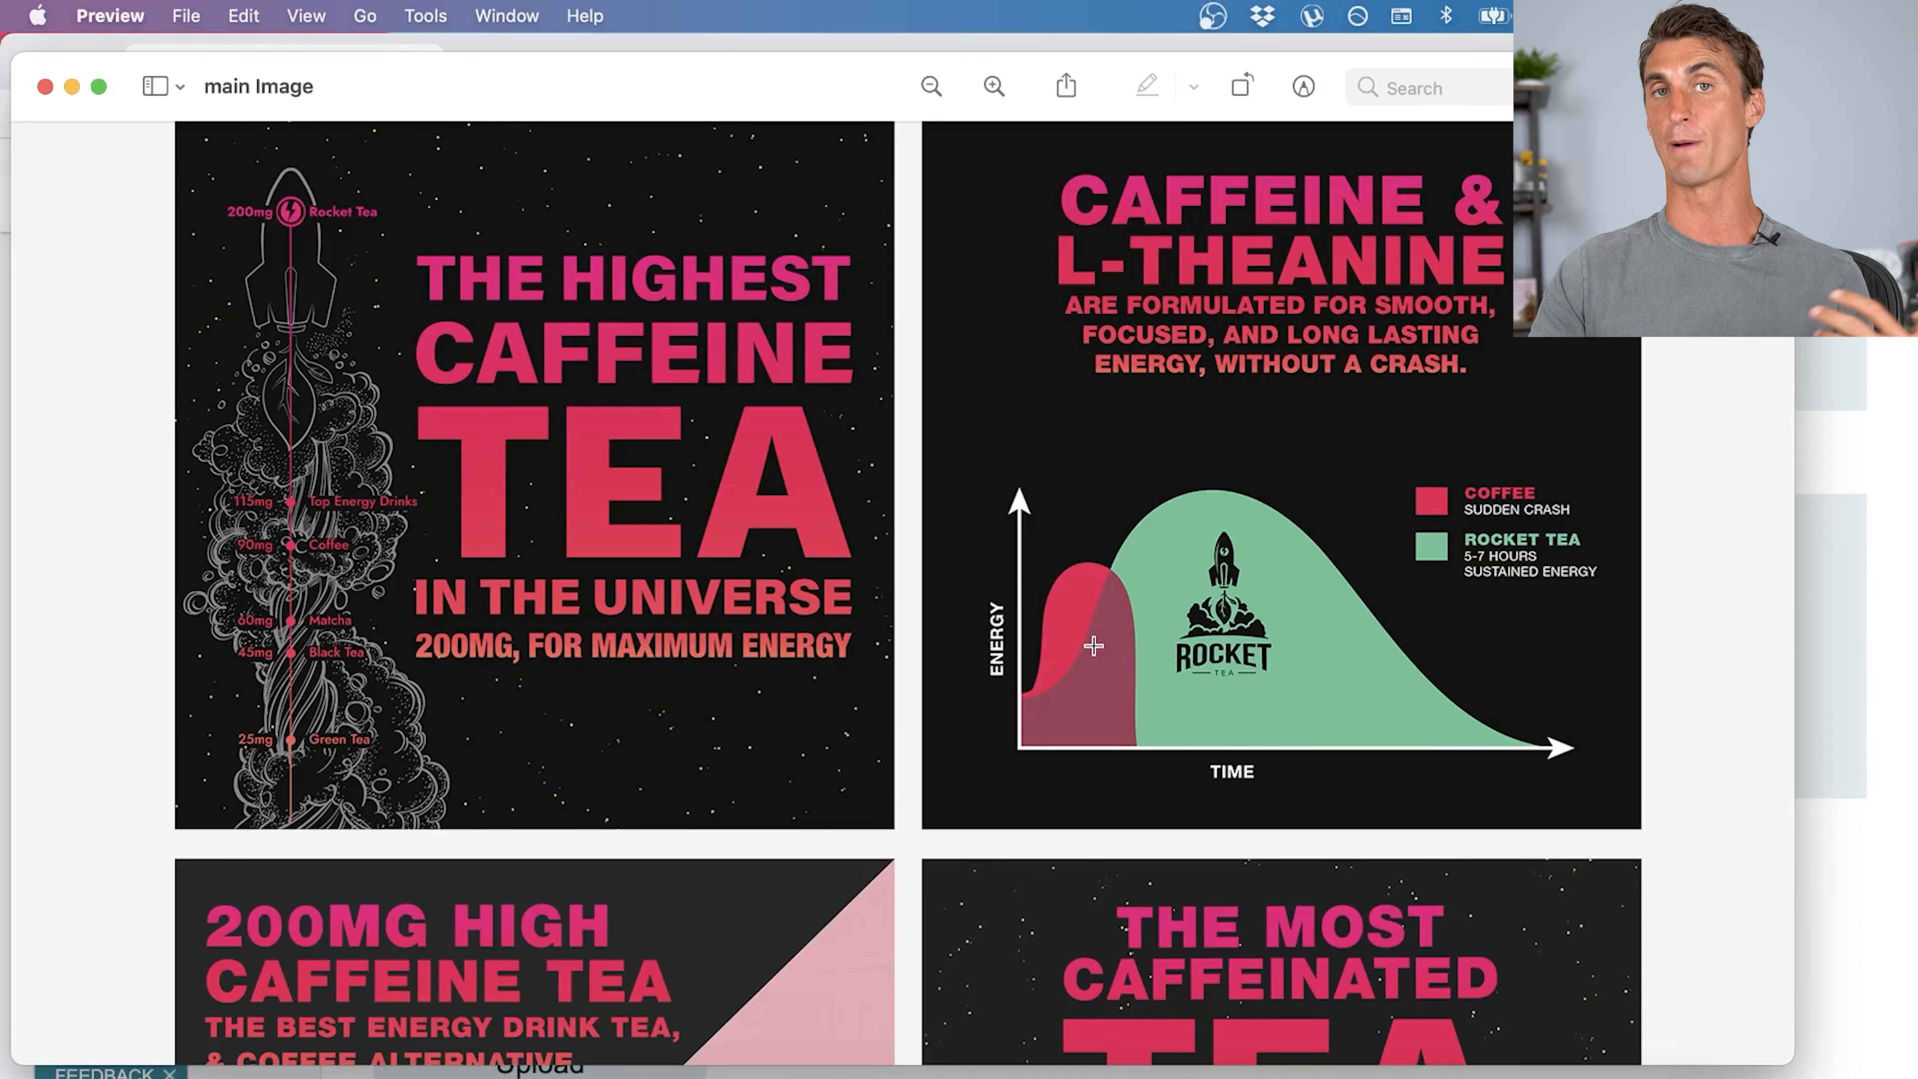
scroll(1086, 668, "down", 15)
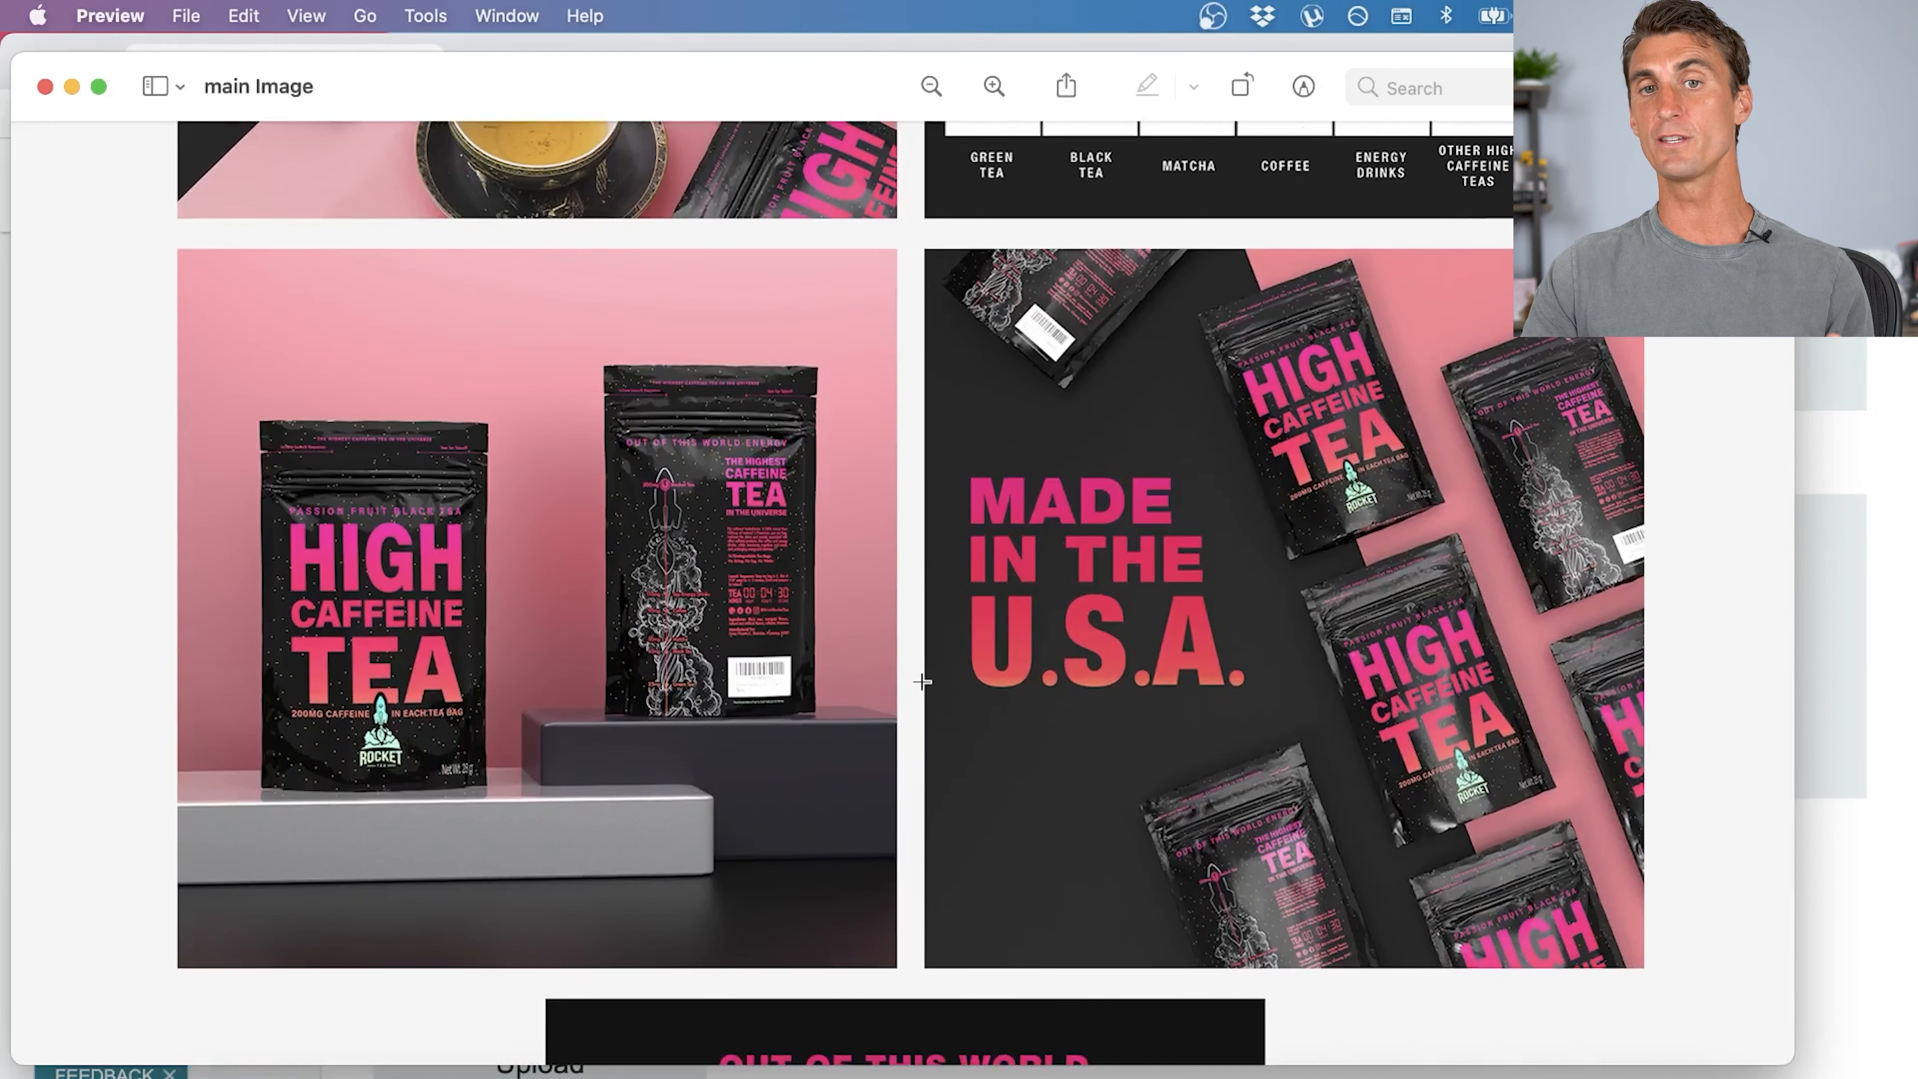
scroll(917, 682, "down", 10)
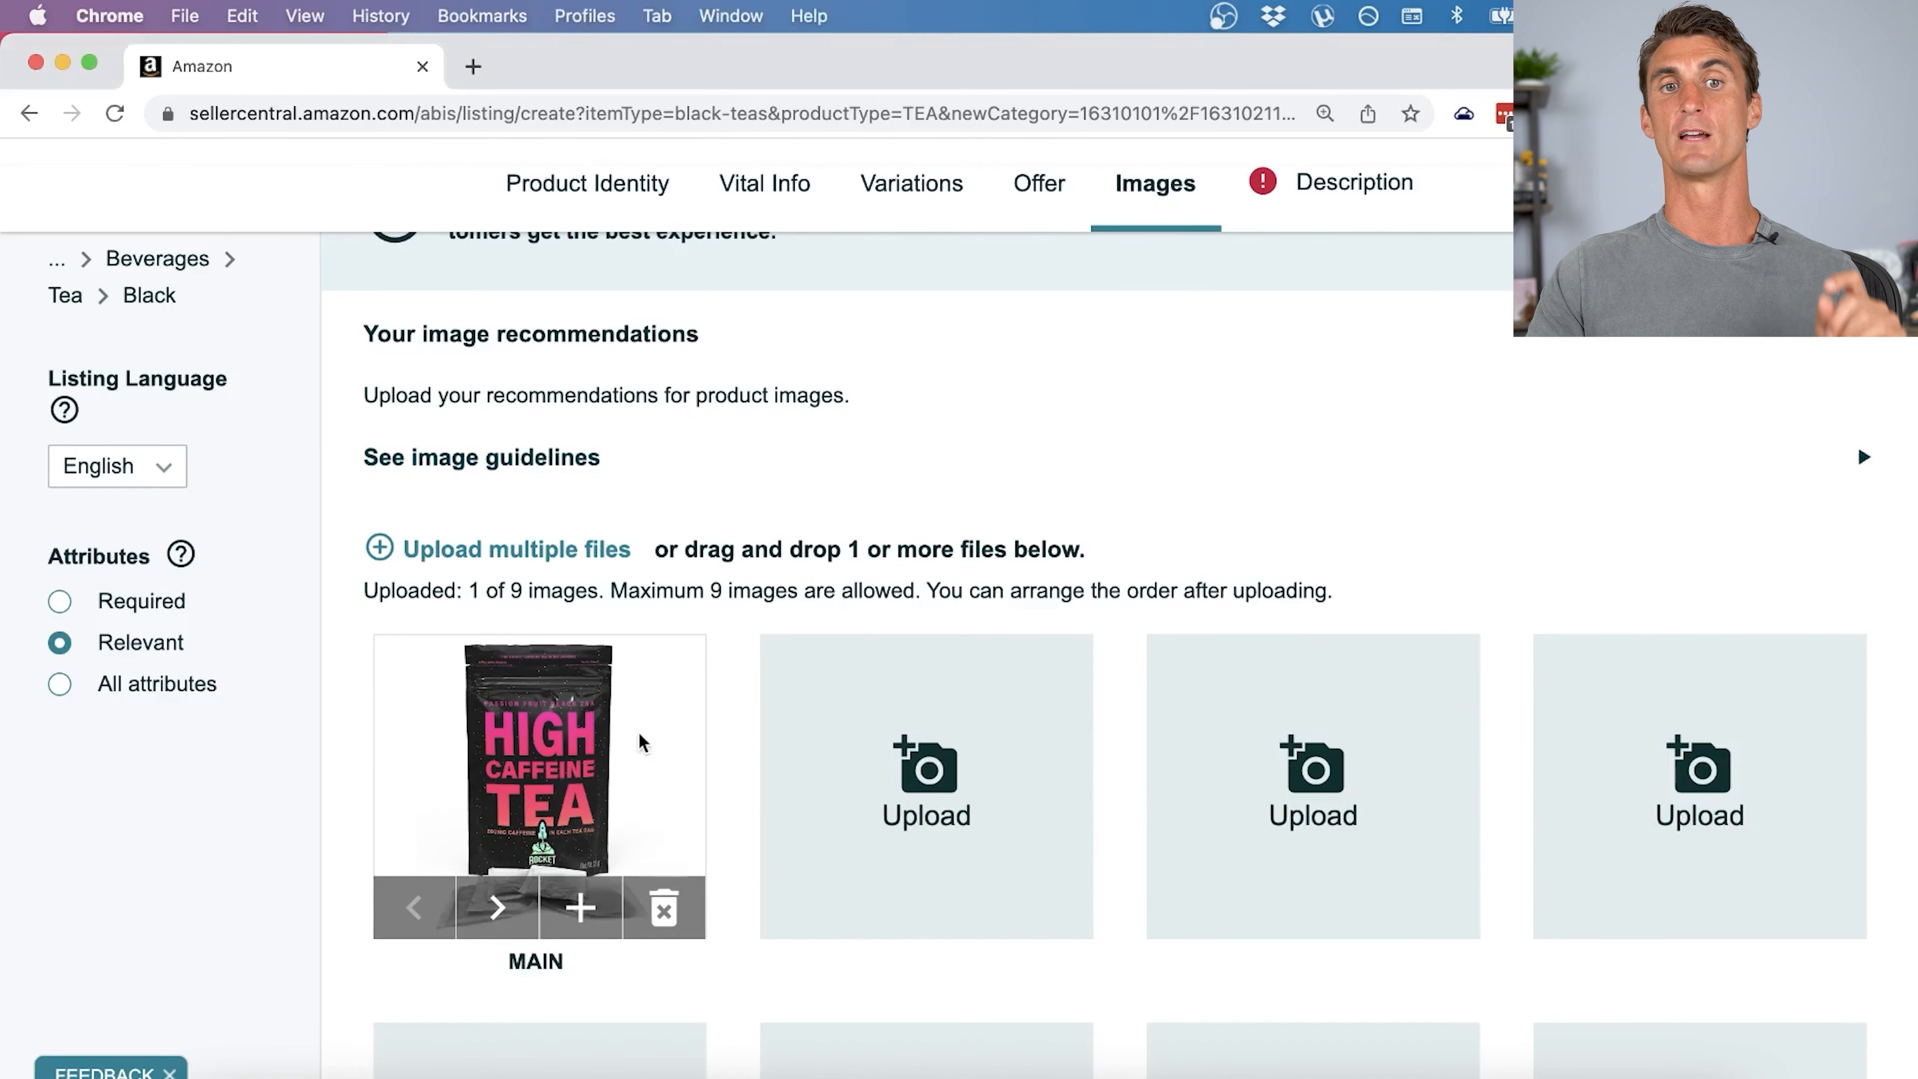
Back in the listing's Images section, expand the image guidelines and read the product image requirements.
left_click(1869, 464)
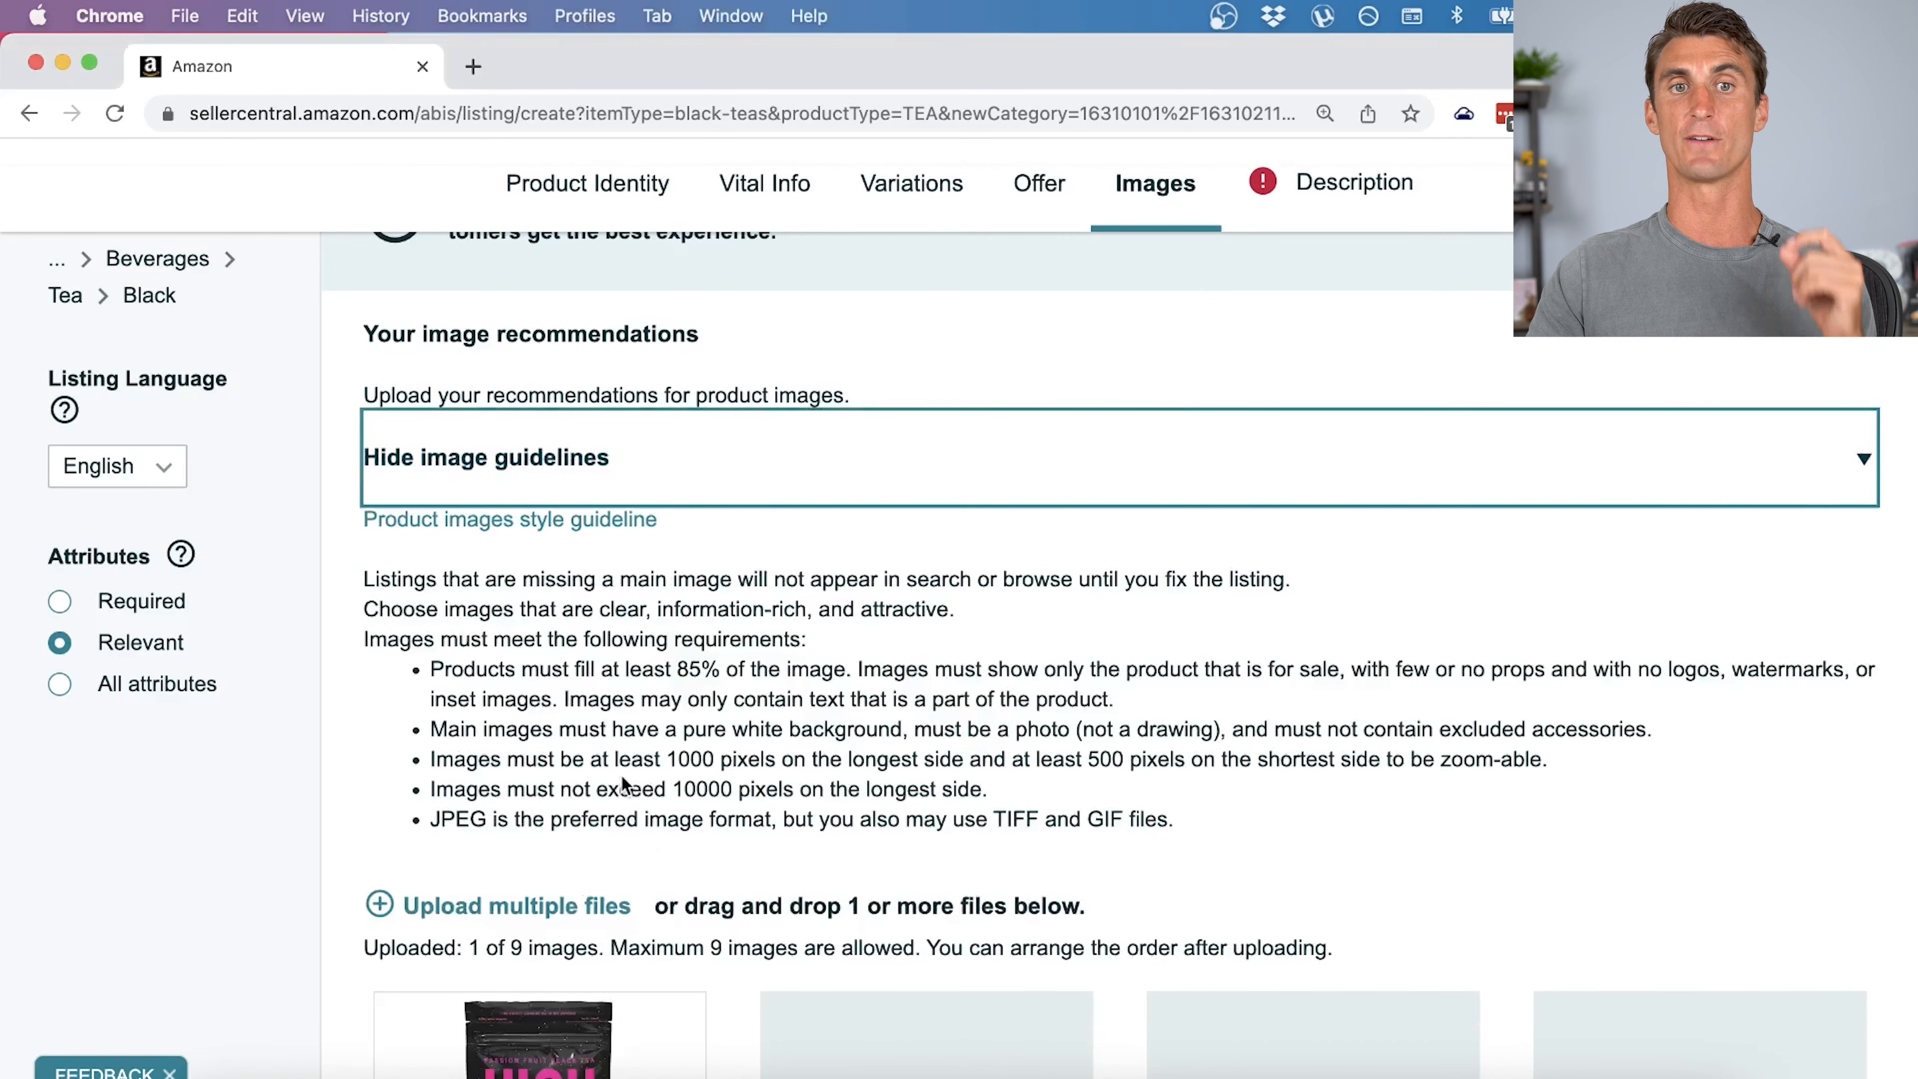
scroll(598, 690, "down", 2)
scroll(597, 689, "down", 3)
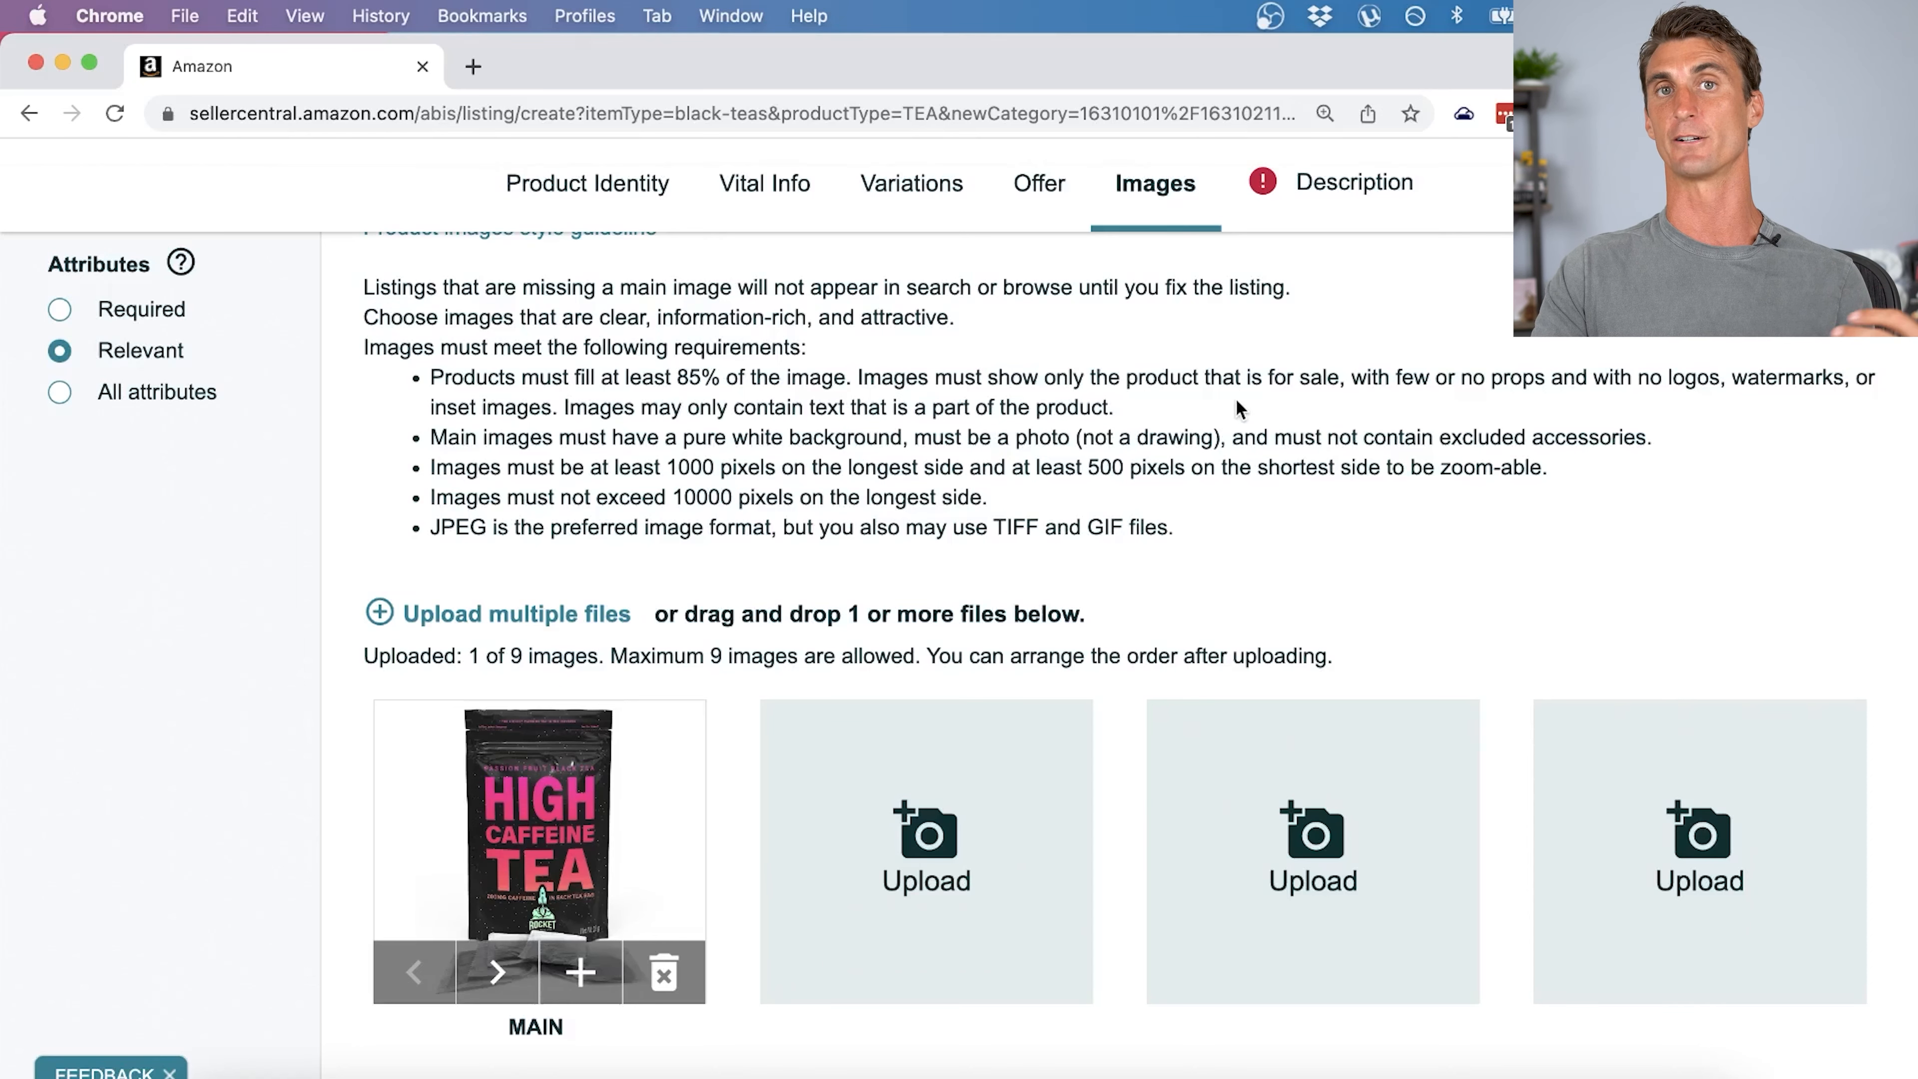
scroll(906, 642, "down", 4)
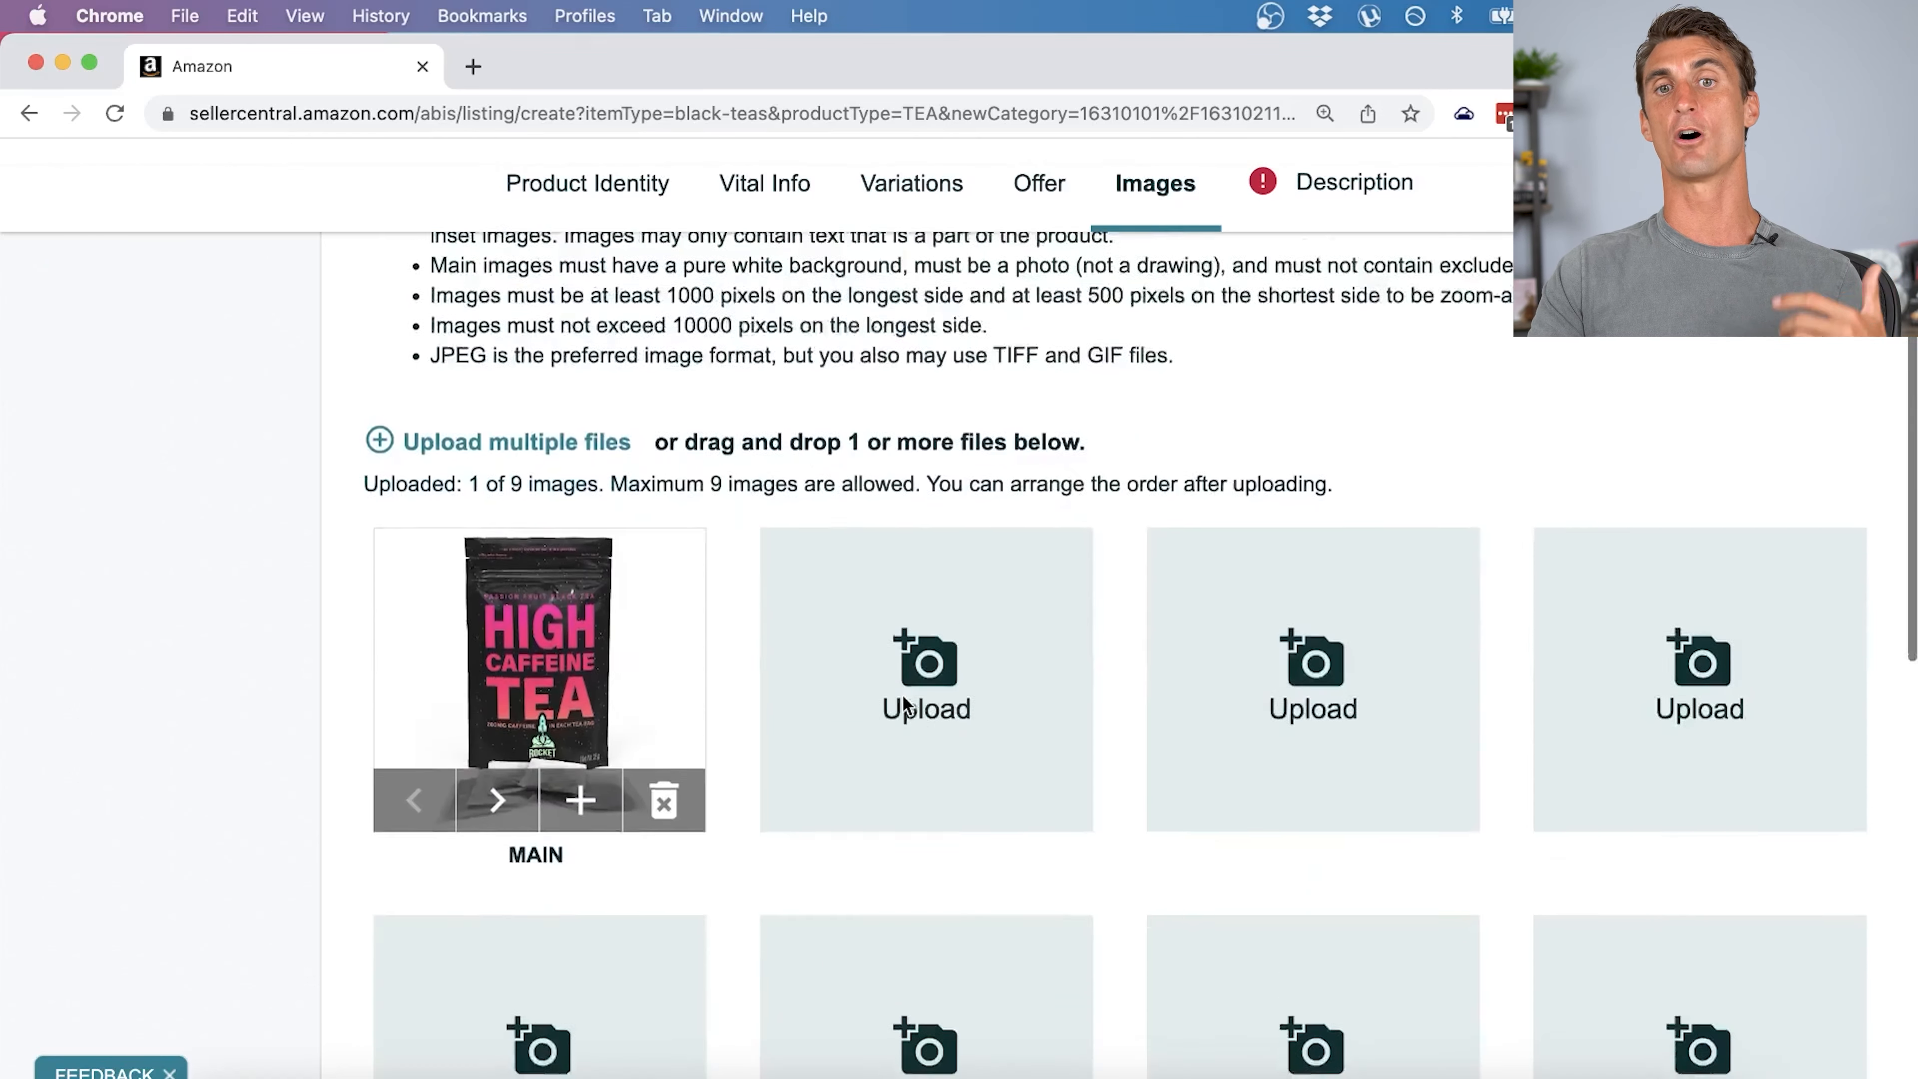
scroll(1170, 604, "up", 10)
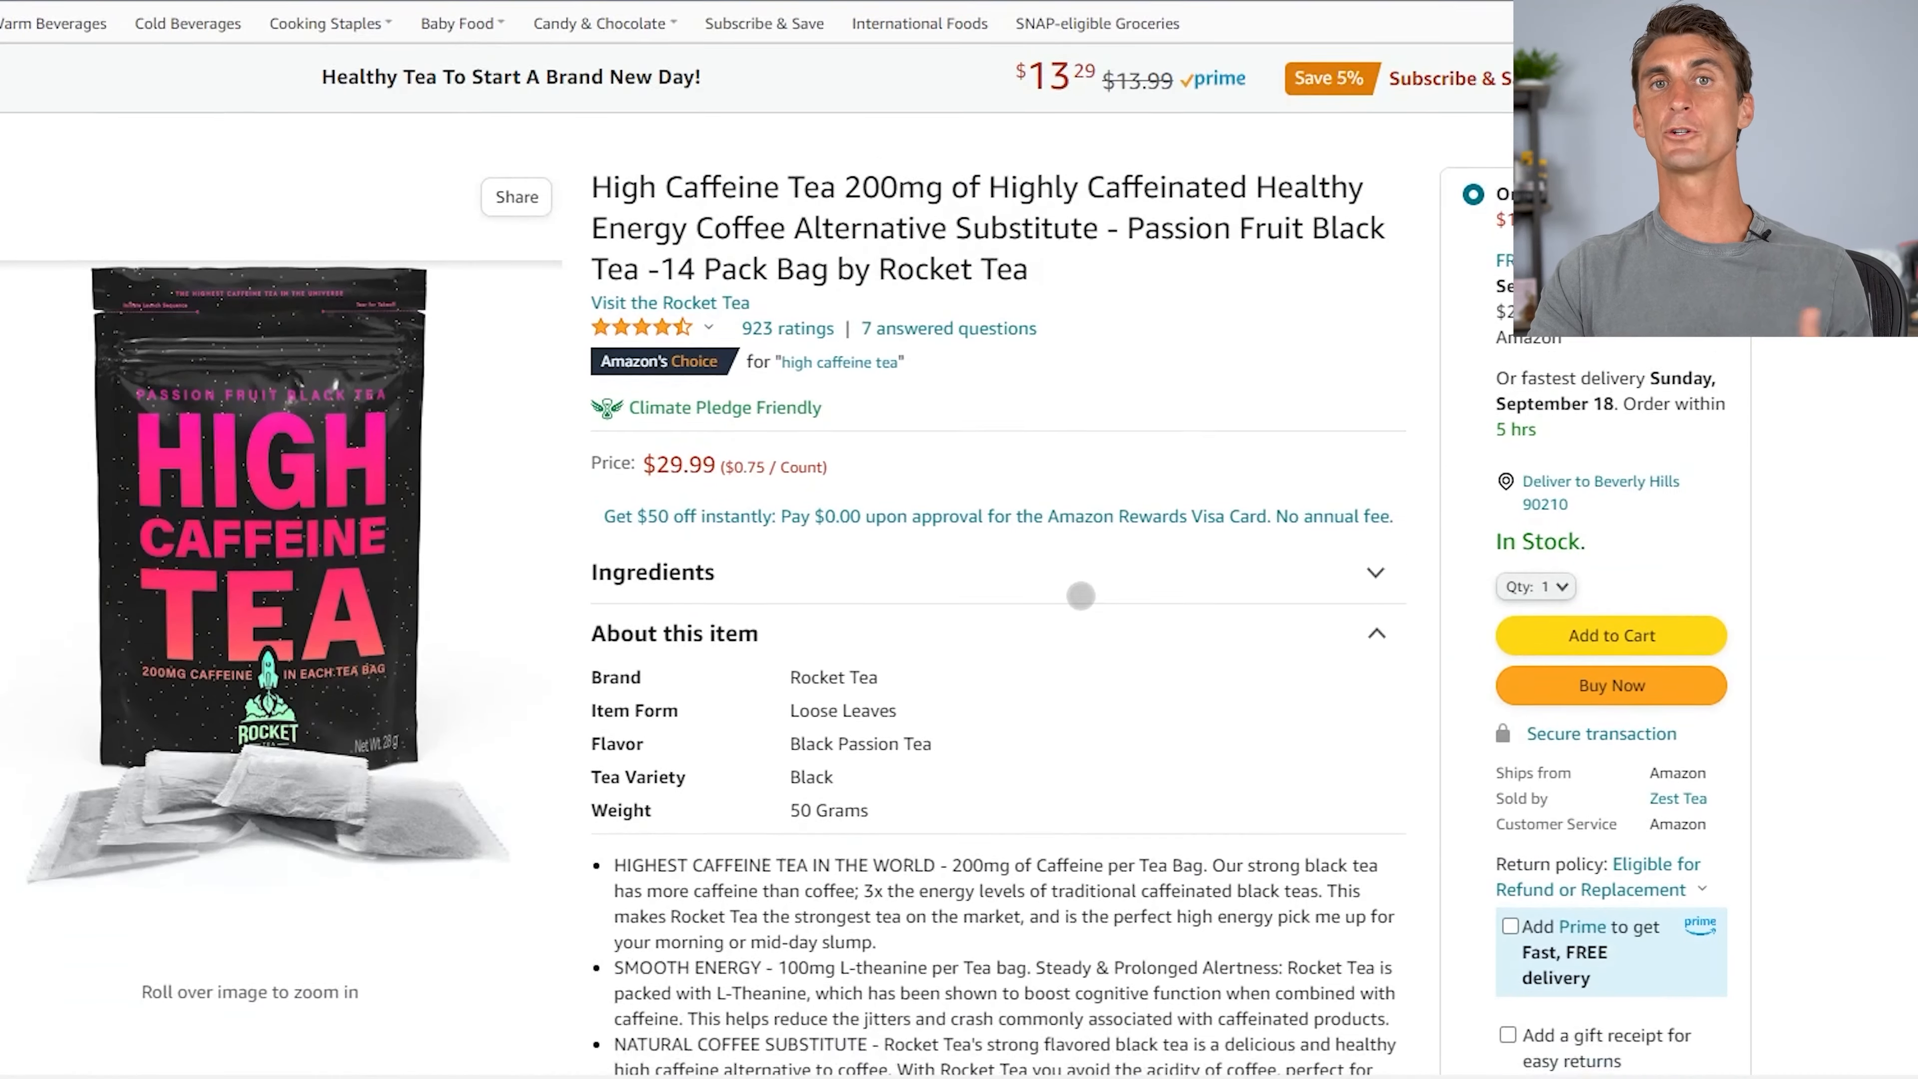
Review the bullet points on Rocket Tea's Amazon product page and the prepared bullet points in the Google Docs document.
scroll(1083, 600, "down", 3)
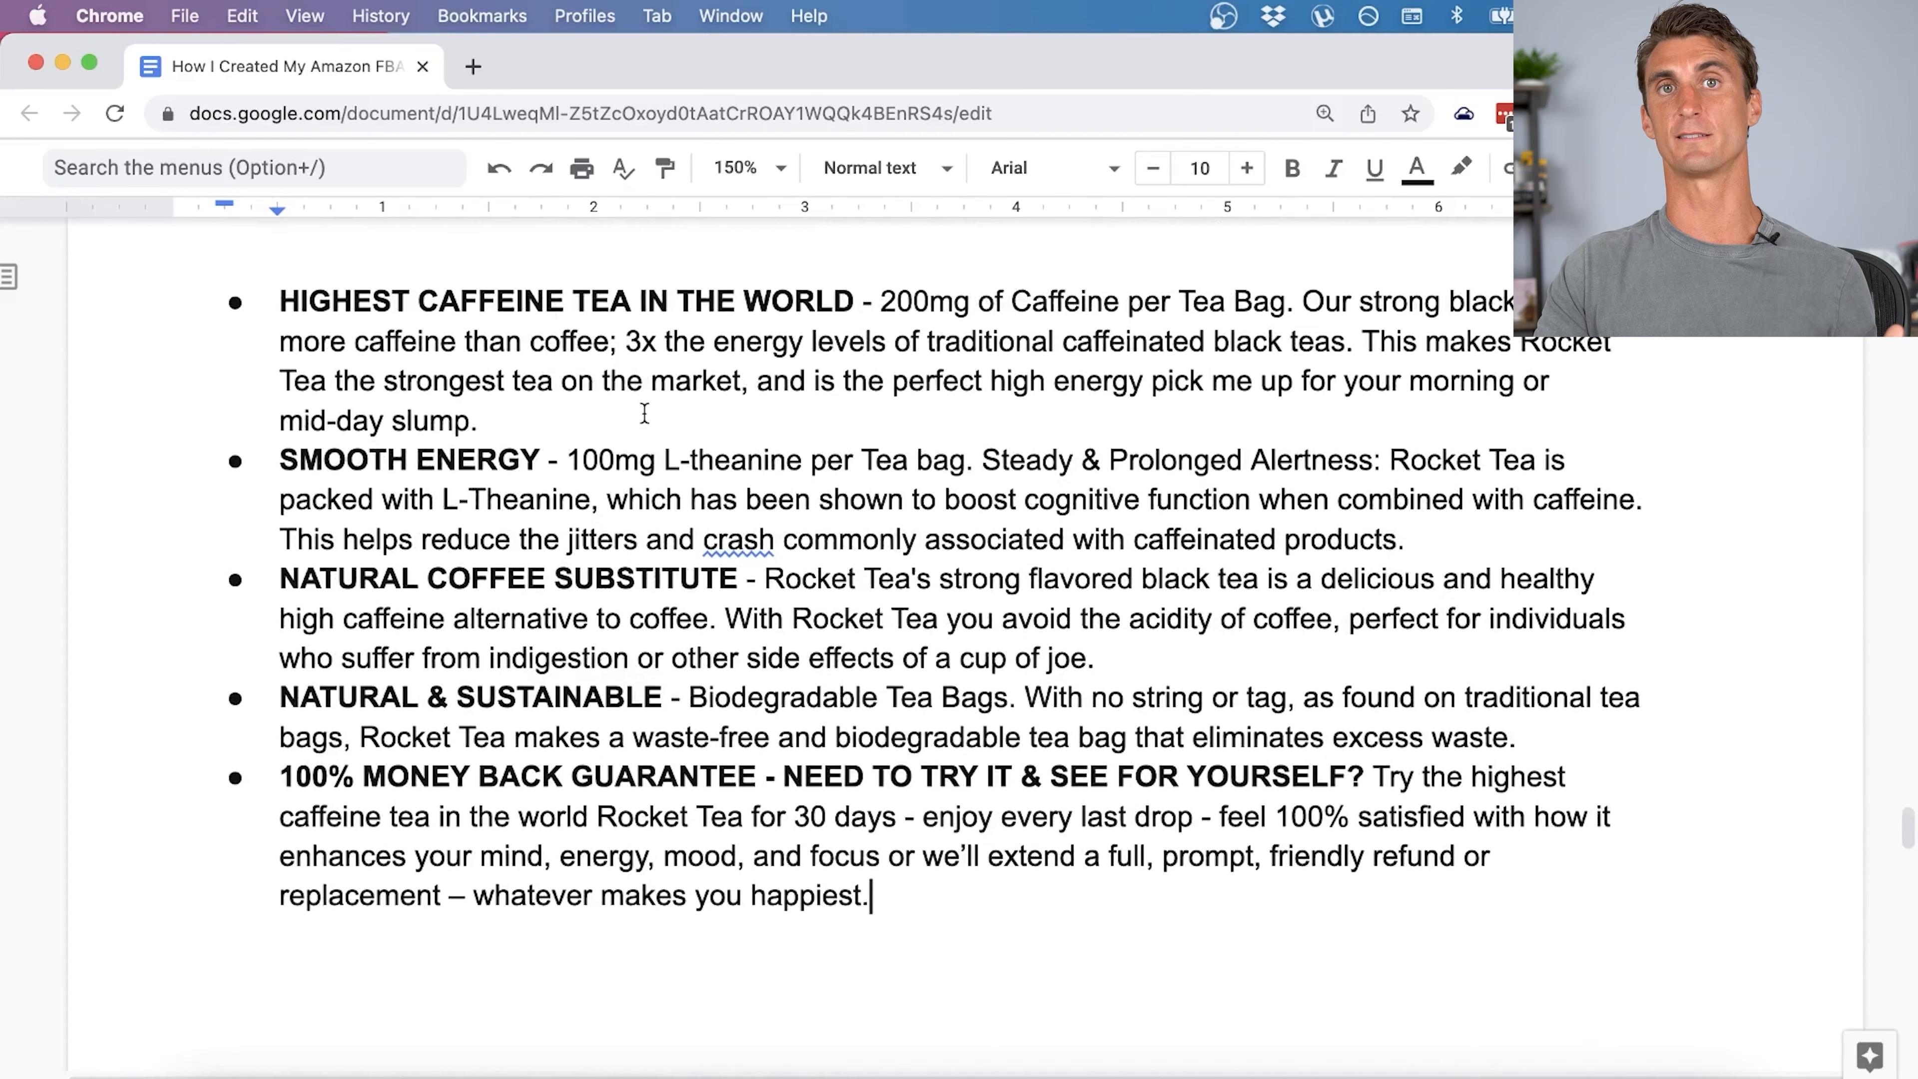
left_click(878, 460)
scroll(585, 446, "down", 10)
scroll(584, 446, "up", 14)
scroll(584, 446, "down", 3)
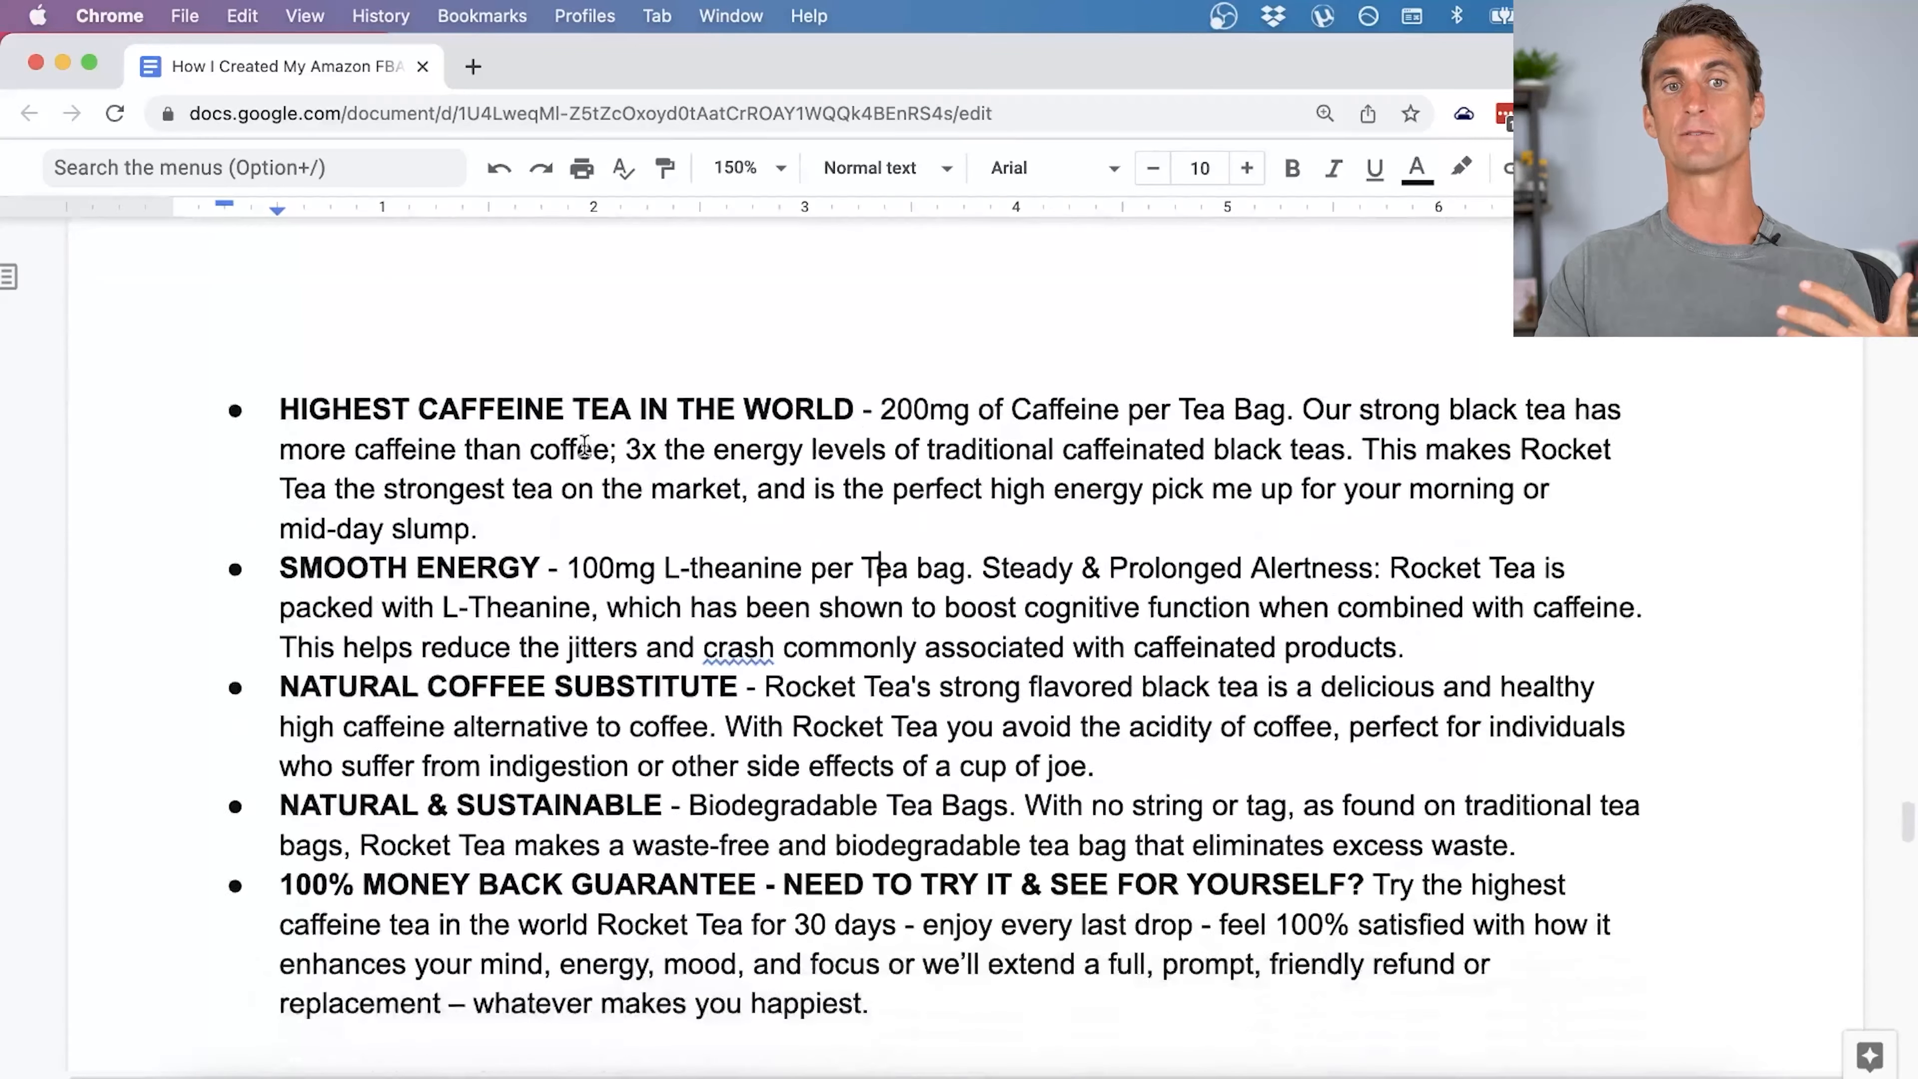
Fill the listing's Bullet Point fields with the five prepared texts, from "HIGHEST CAFFEINE TEA IN THE WORLD" through "100% MONEY BACK GUARANTEE".
scroll(584, 446, "down", 1)
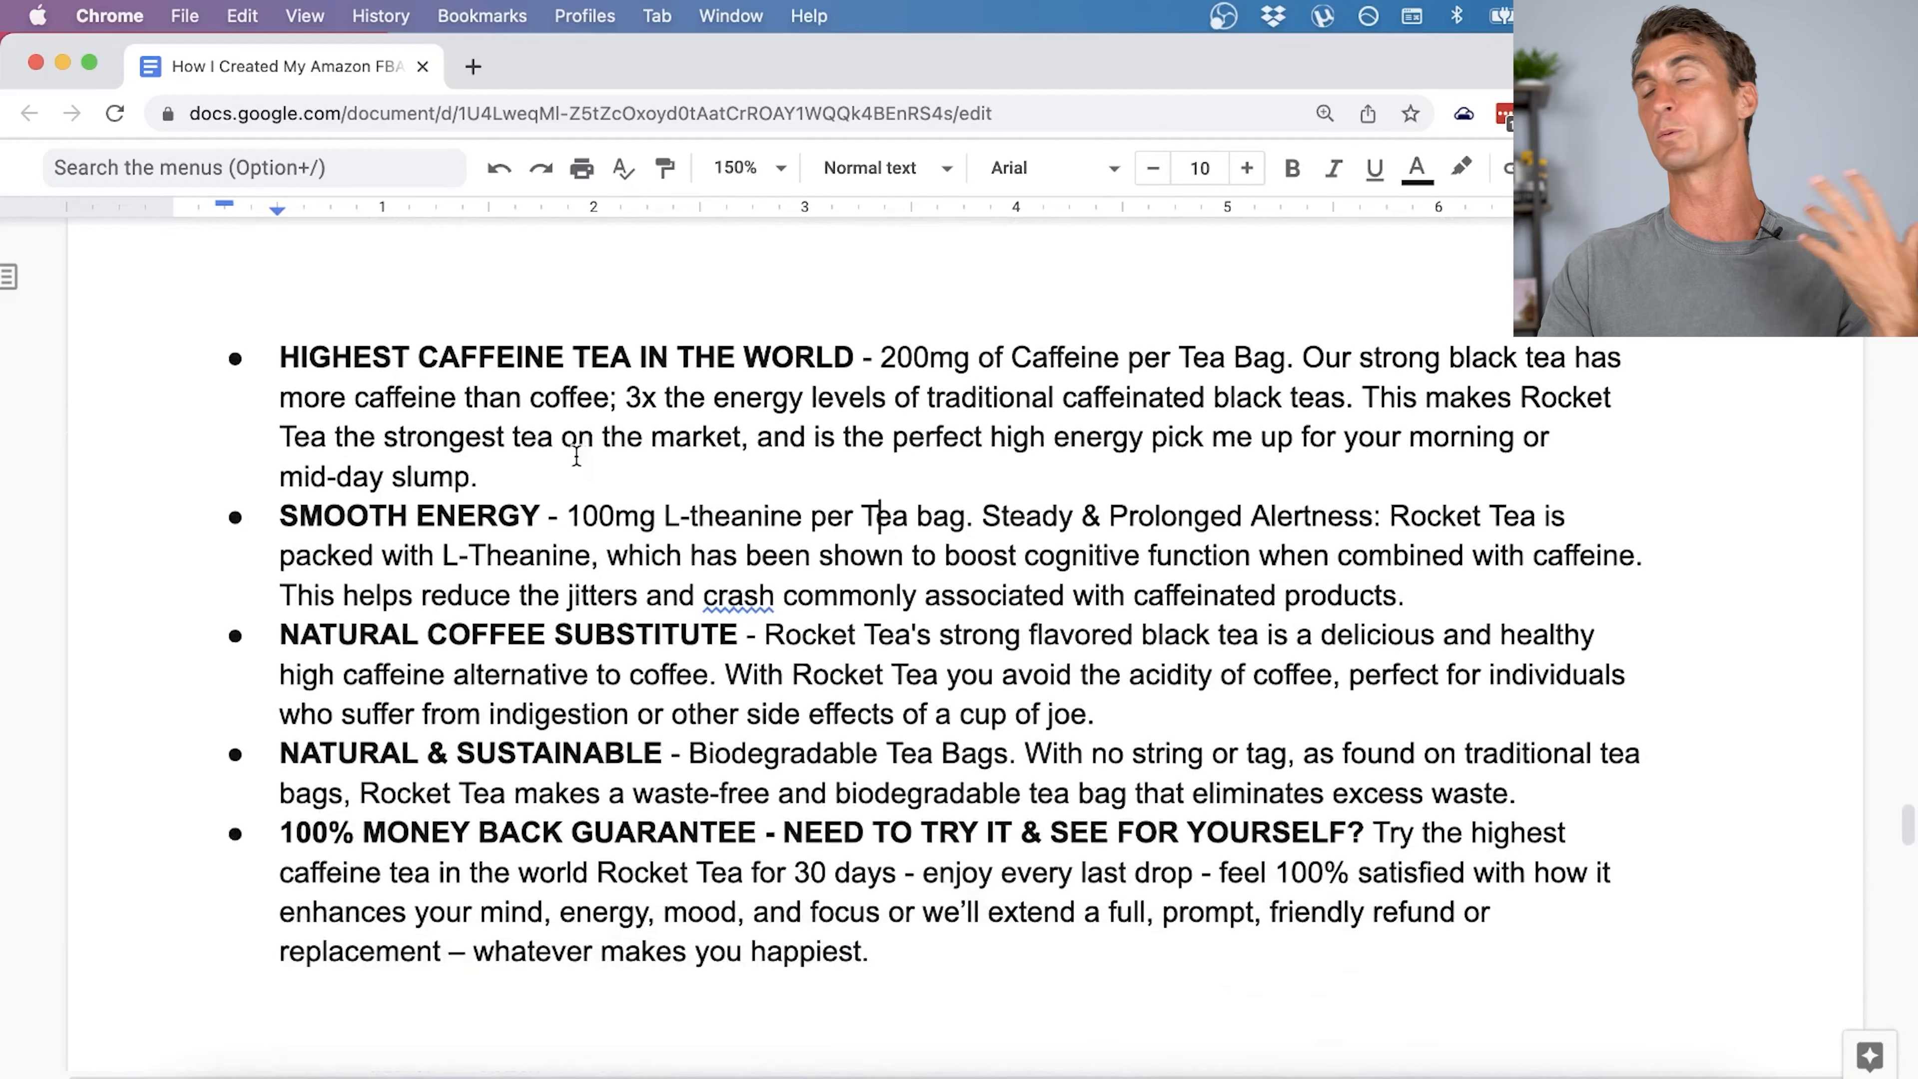
scroll(576, 454, "down", 1)
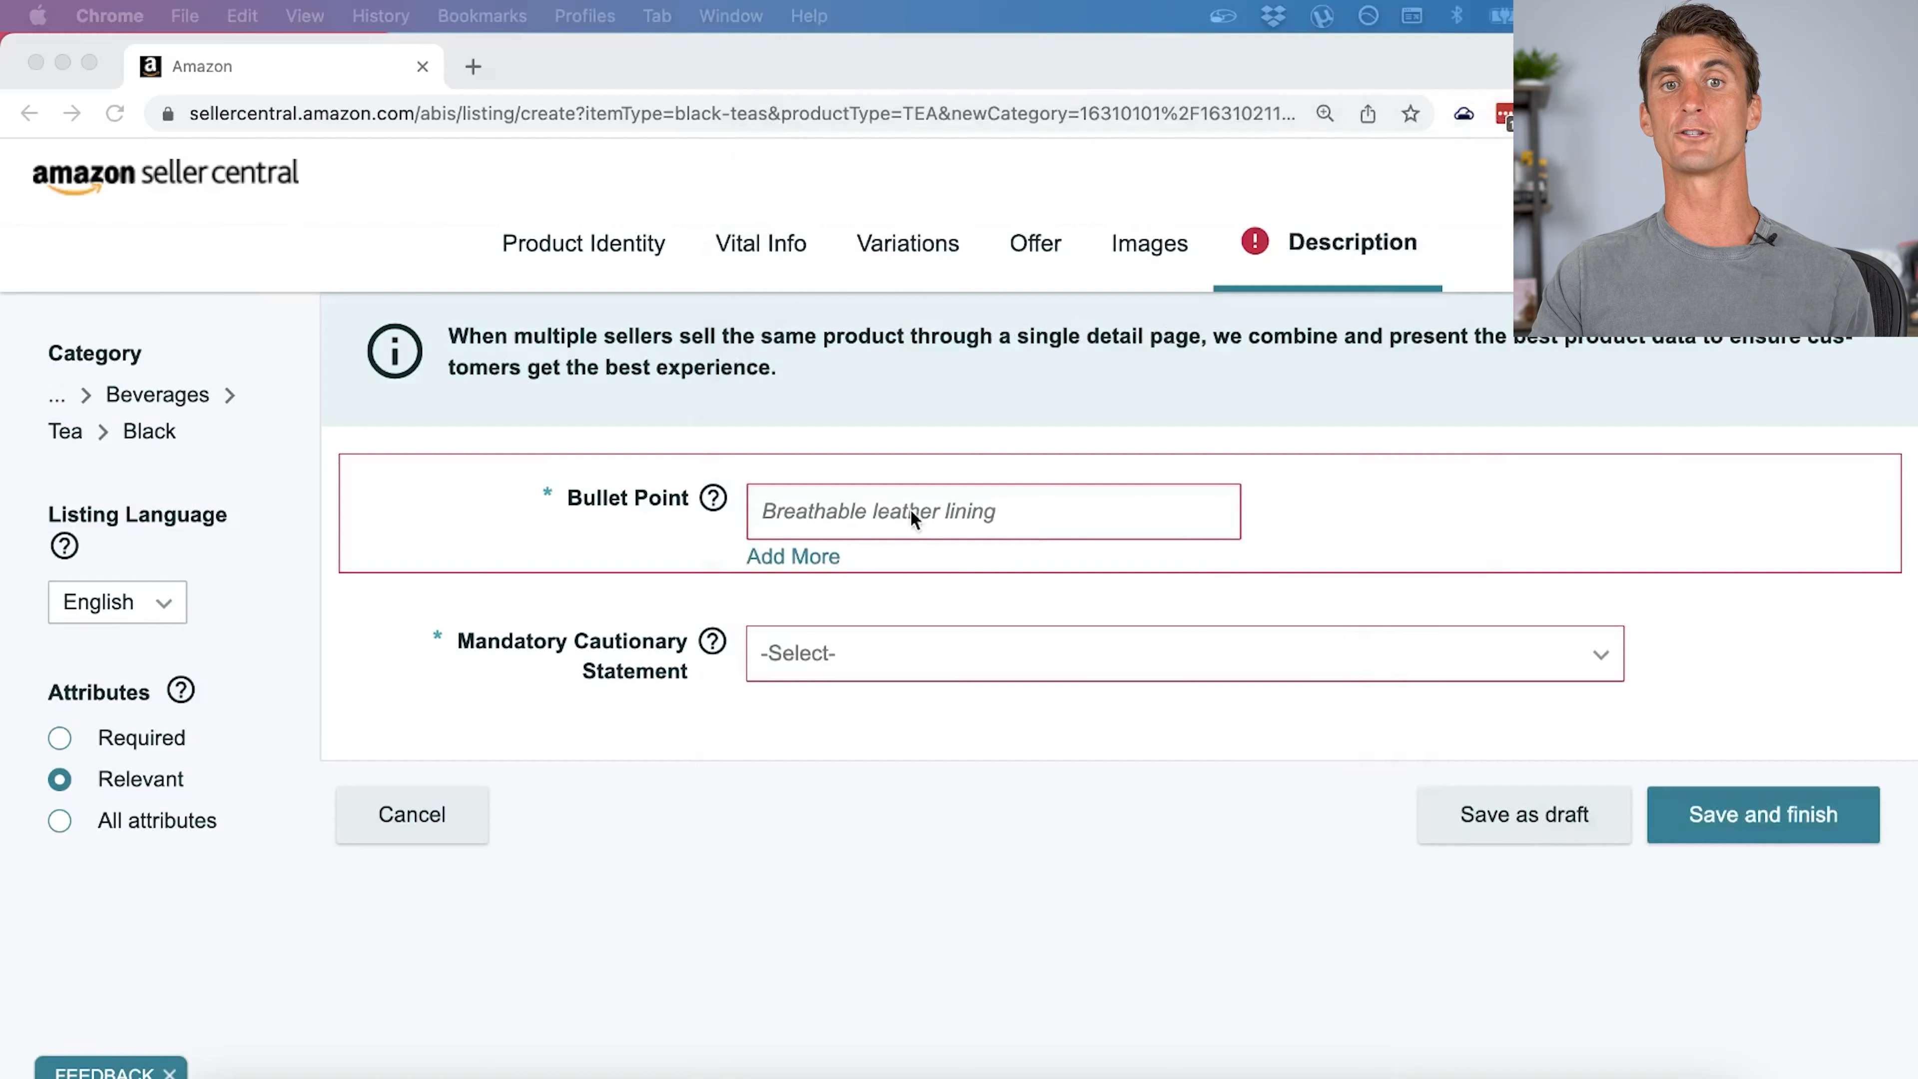
left_click(910, 509)
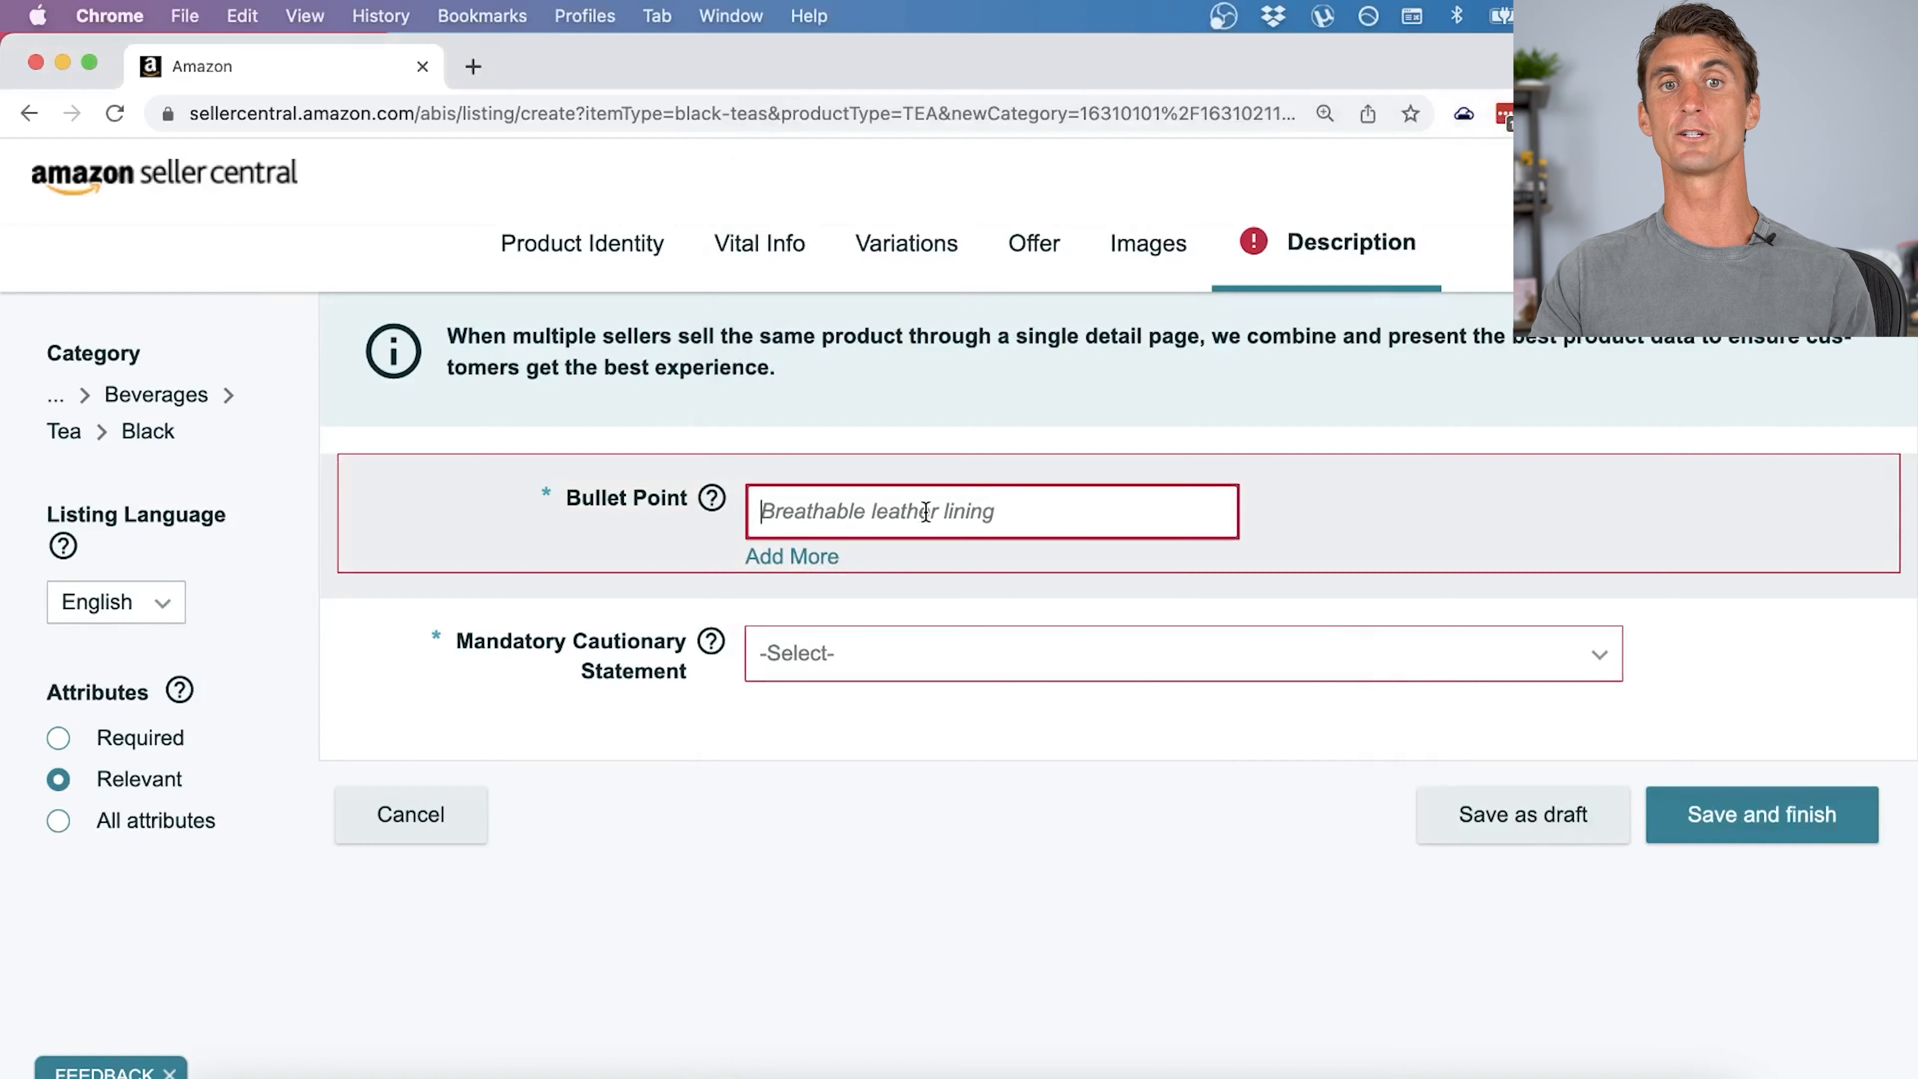
key("super+v")
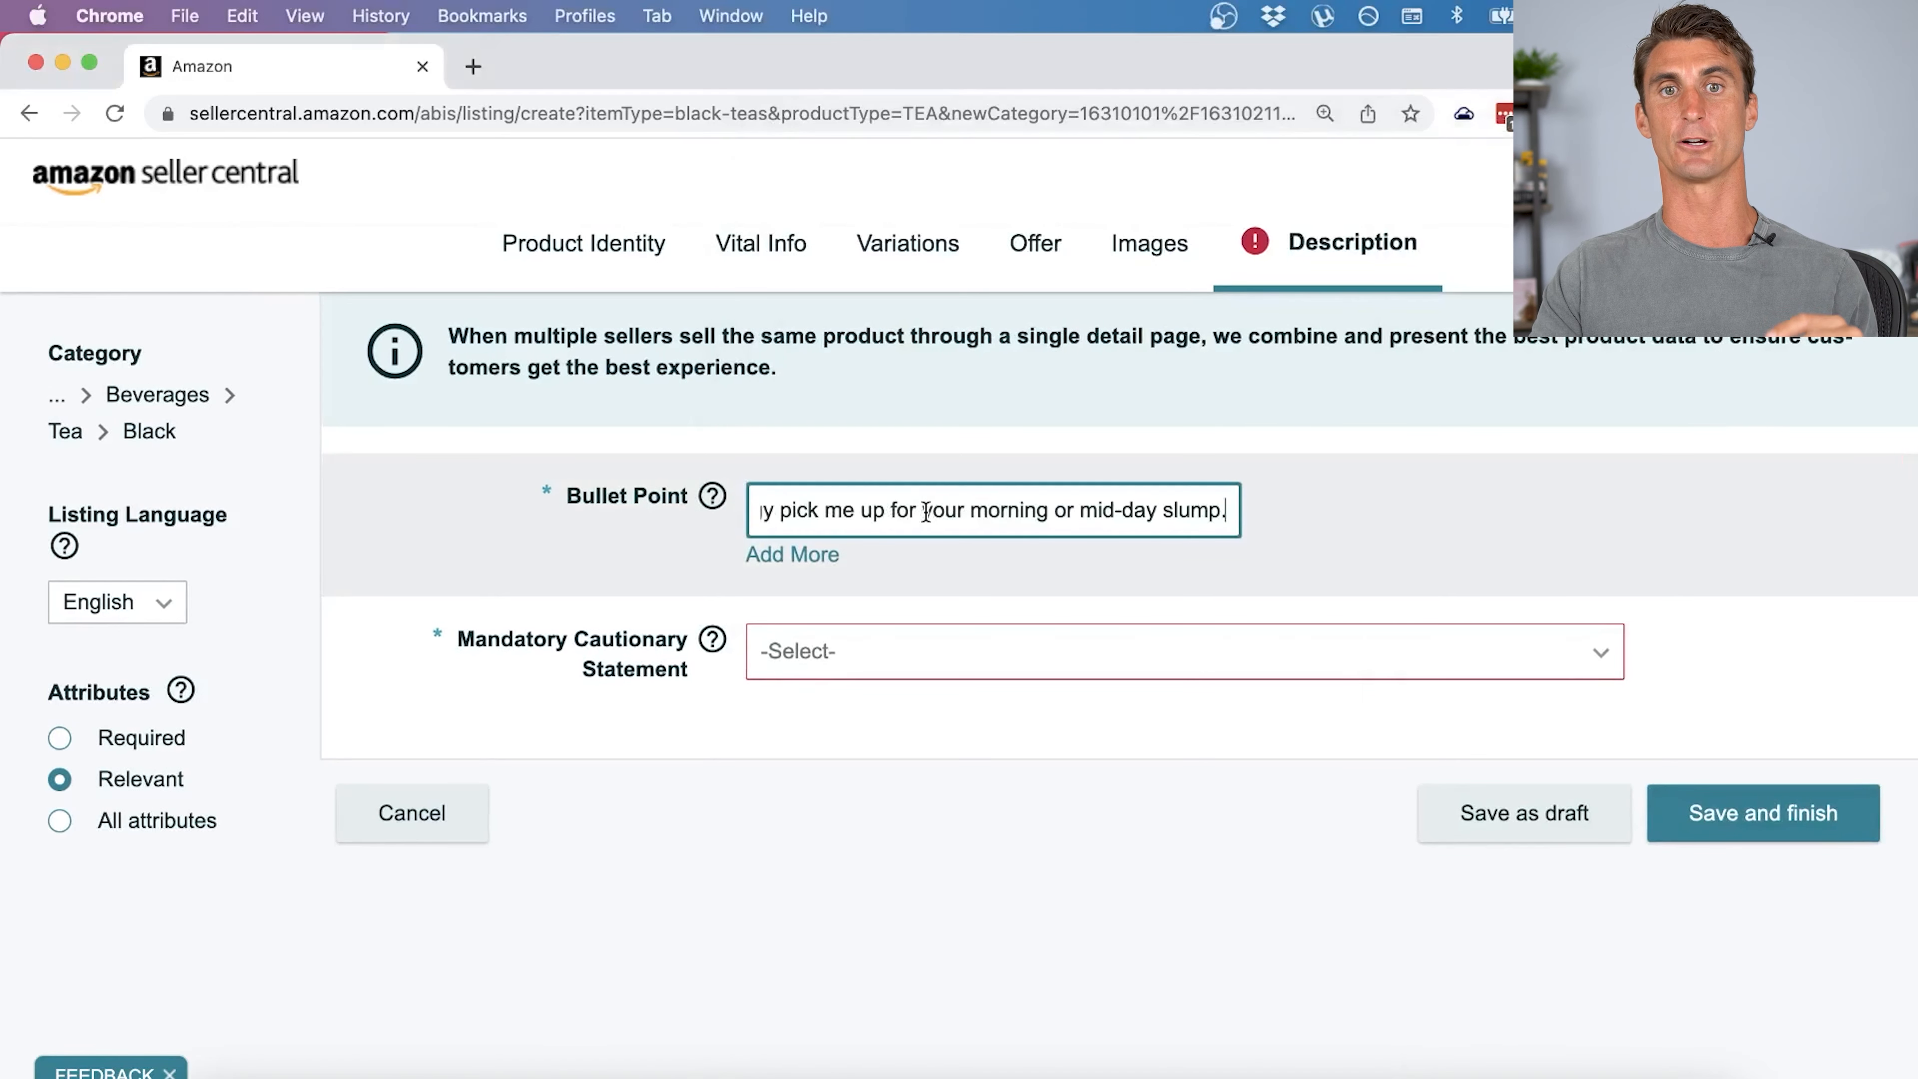
left_click(792, 554)
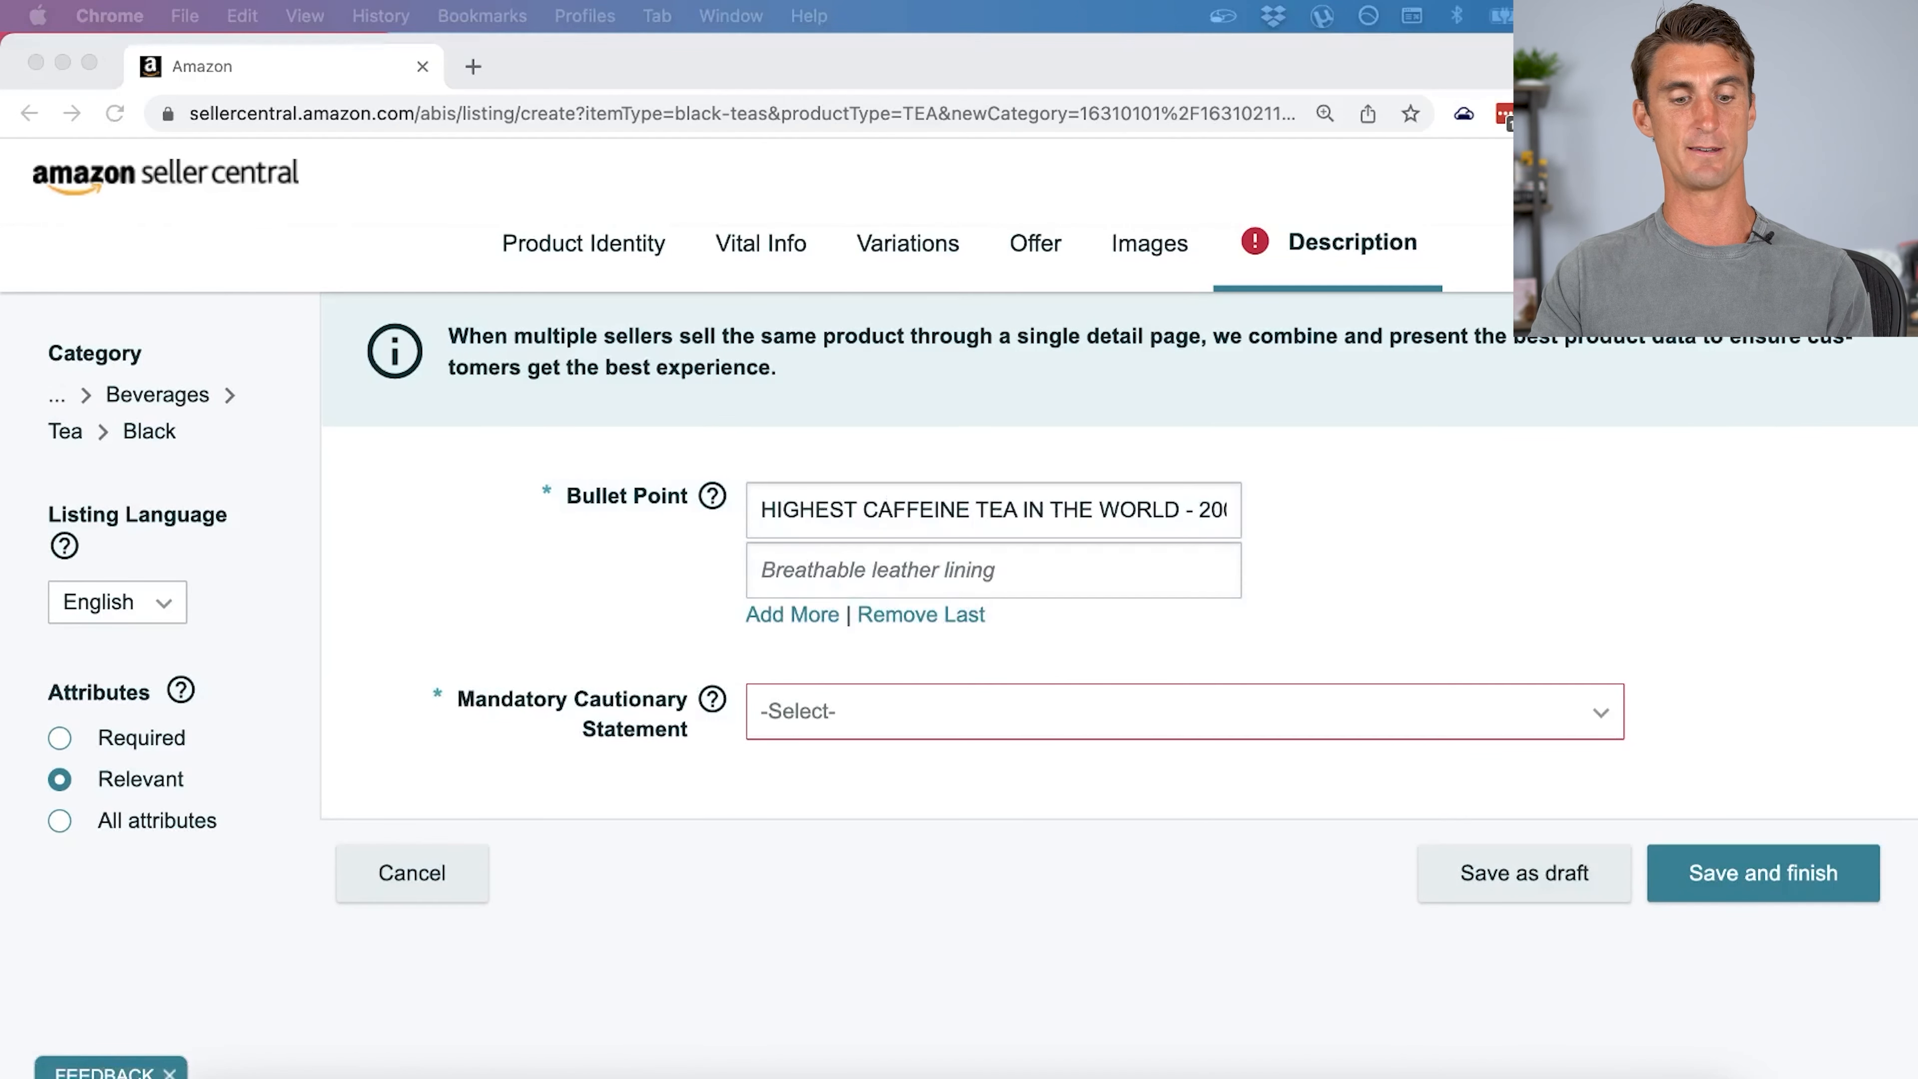
left_click(867, 570)
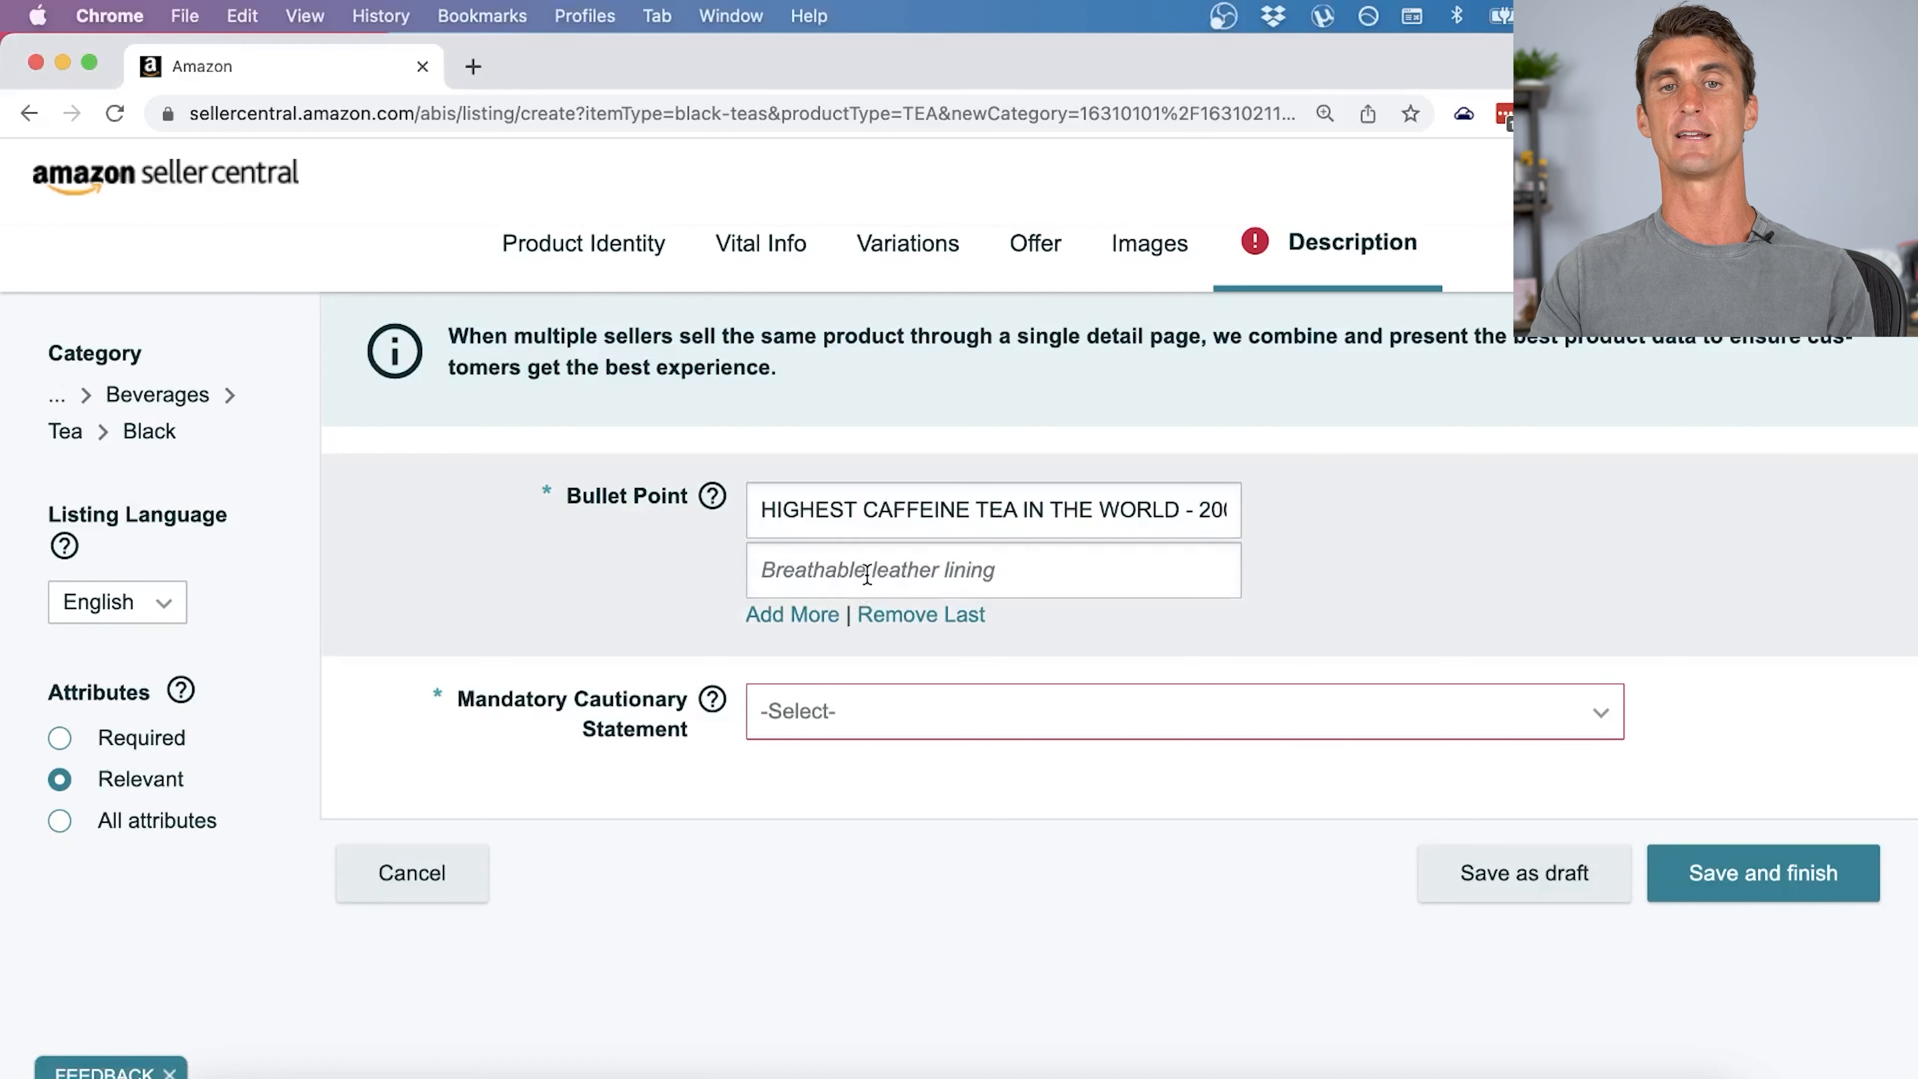
key("super+v")
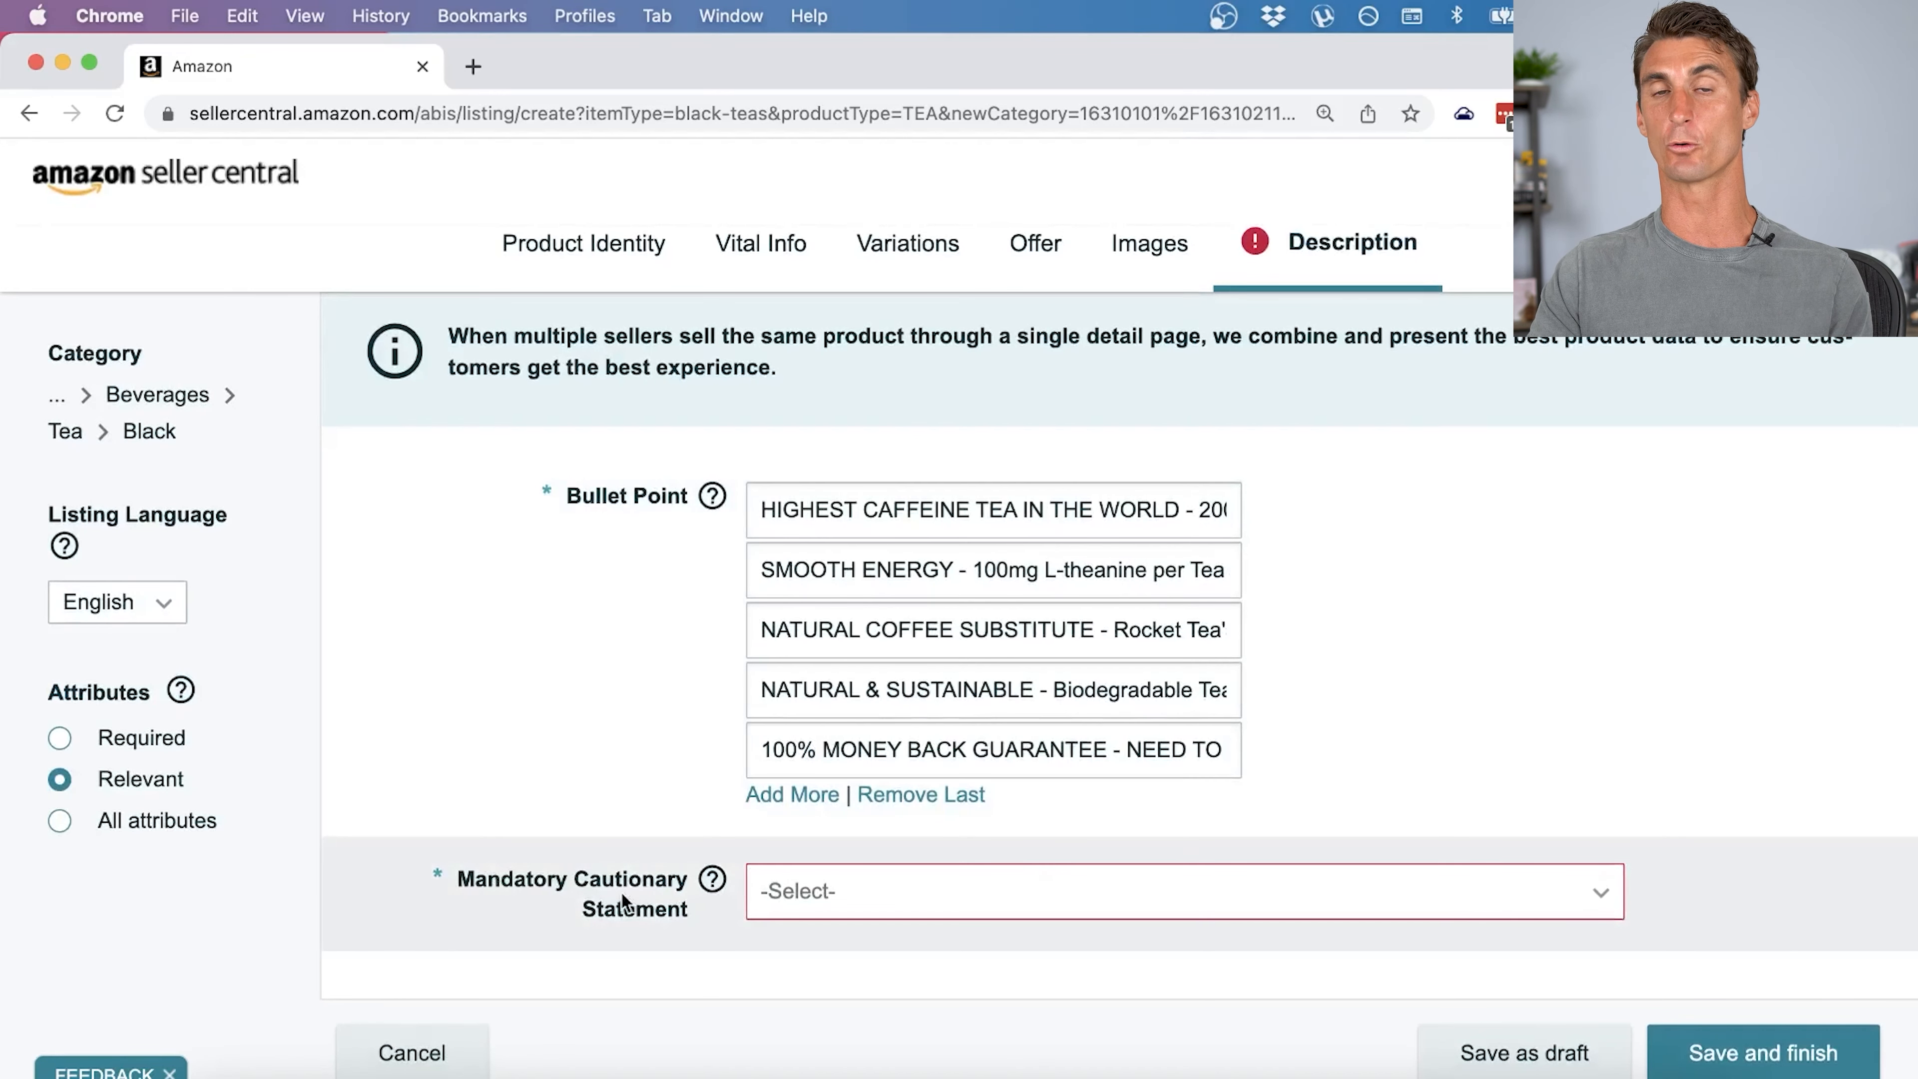
Set the Mandatory Cautionary Statement to NoWarningApplicable.
left_click(919, 894)
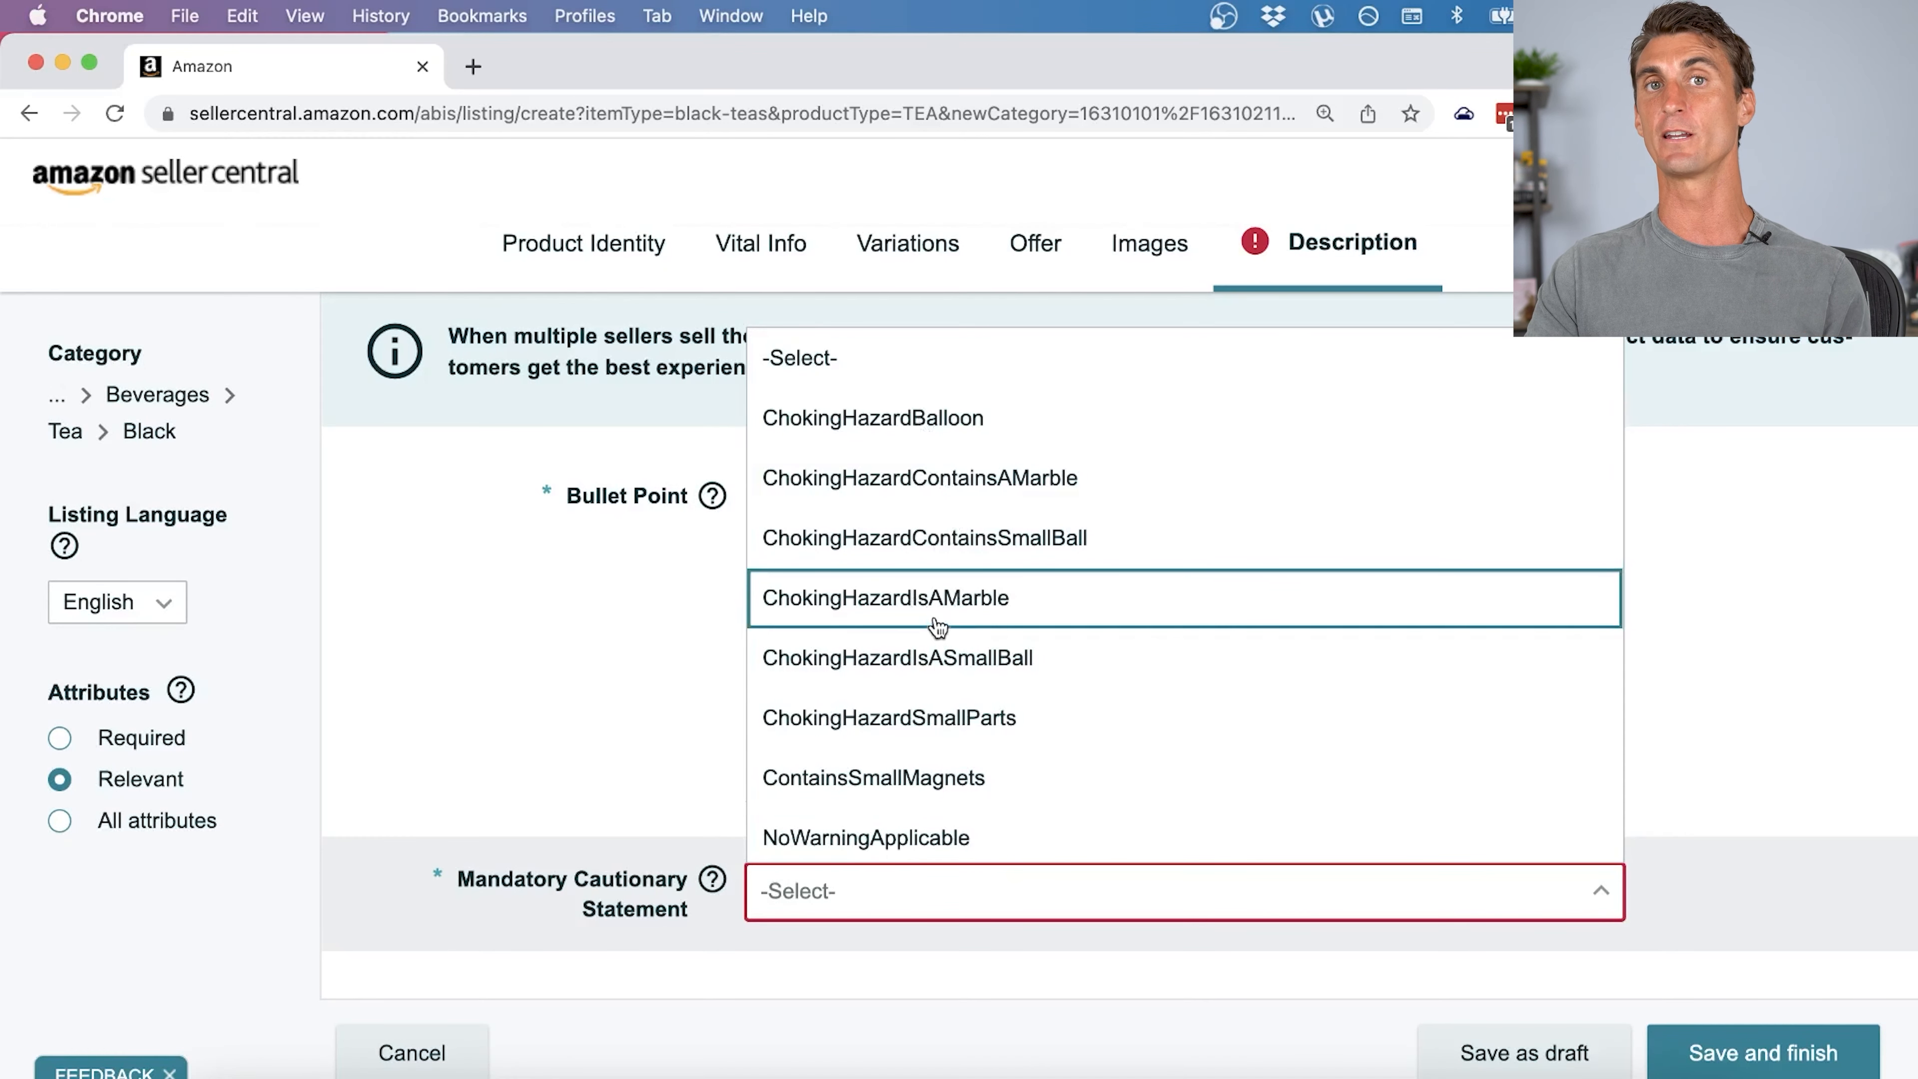
left_click(906, 852)
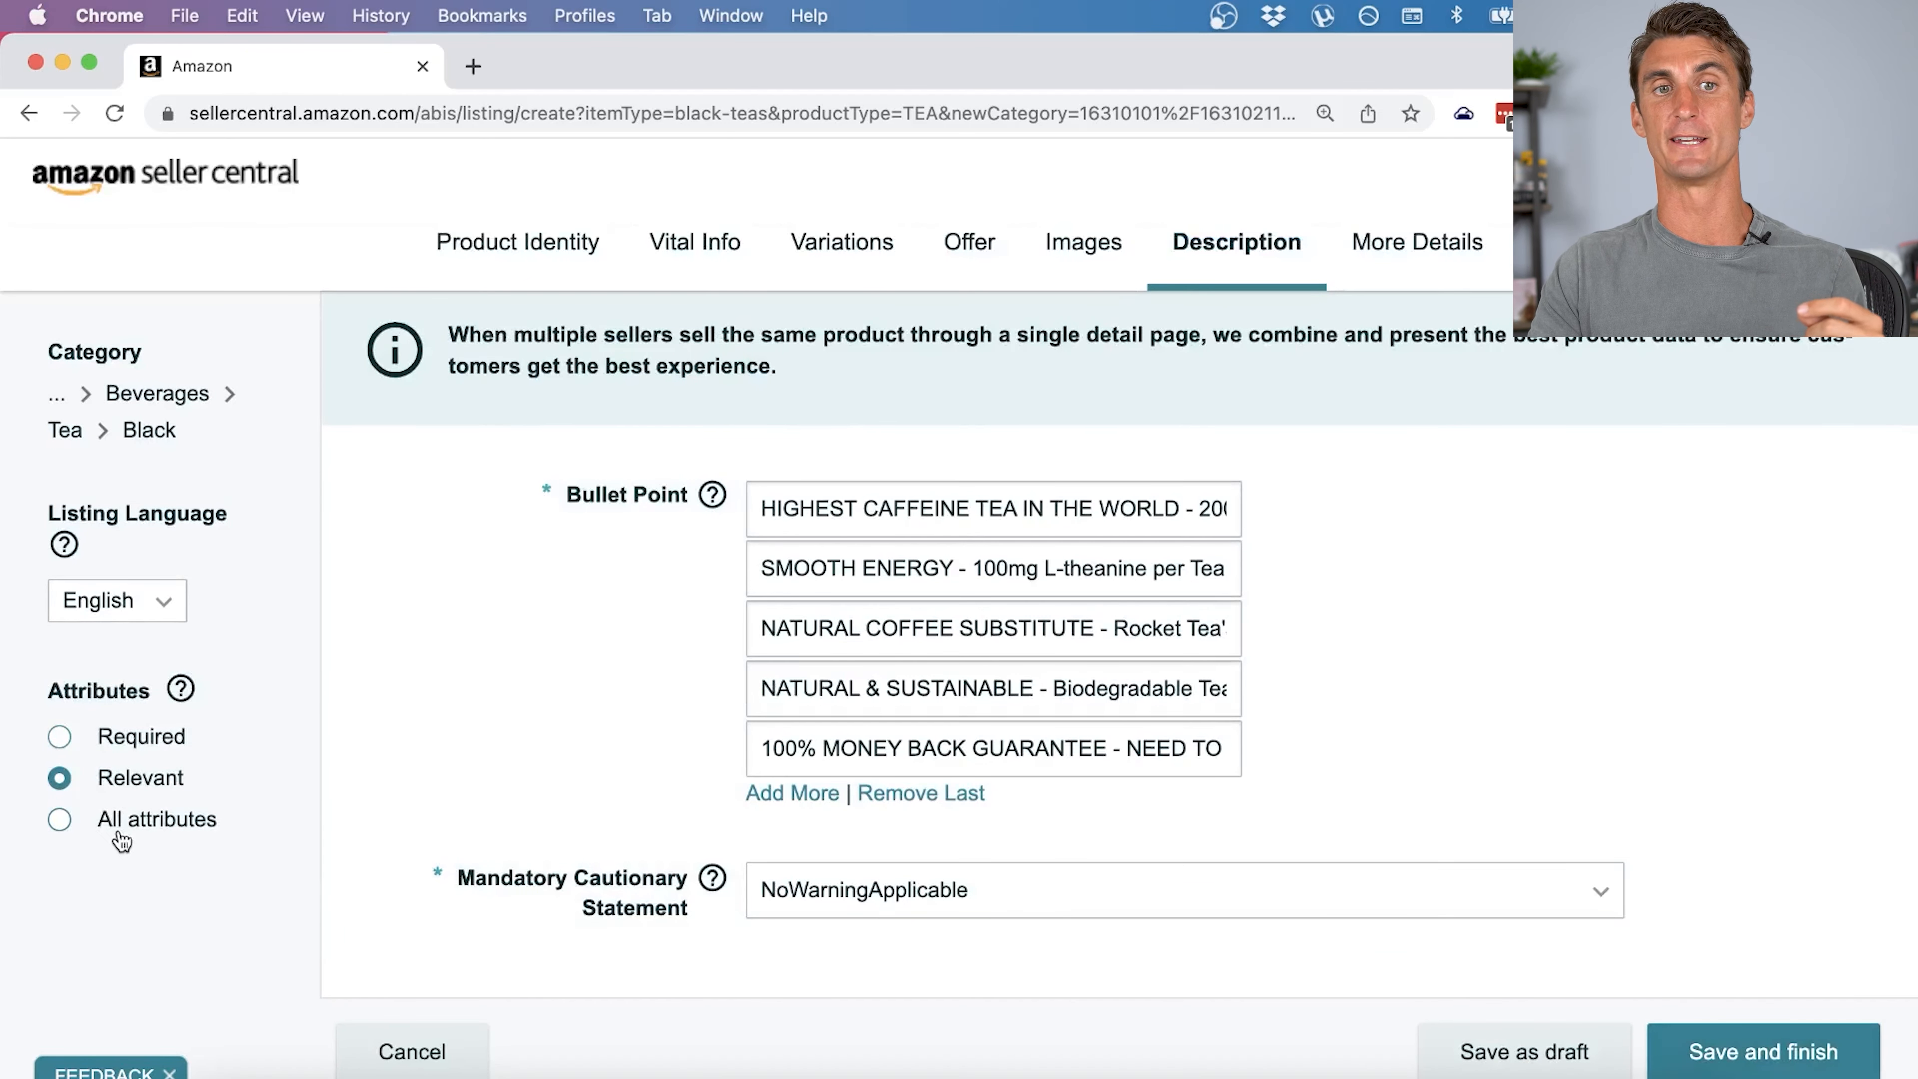
Show all attributes and enter a Product Description beginning "Rocket Tea is the highest caffeine tea in the universe! With 200mg of caffeine".
left_click(58, 822)
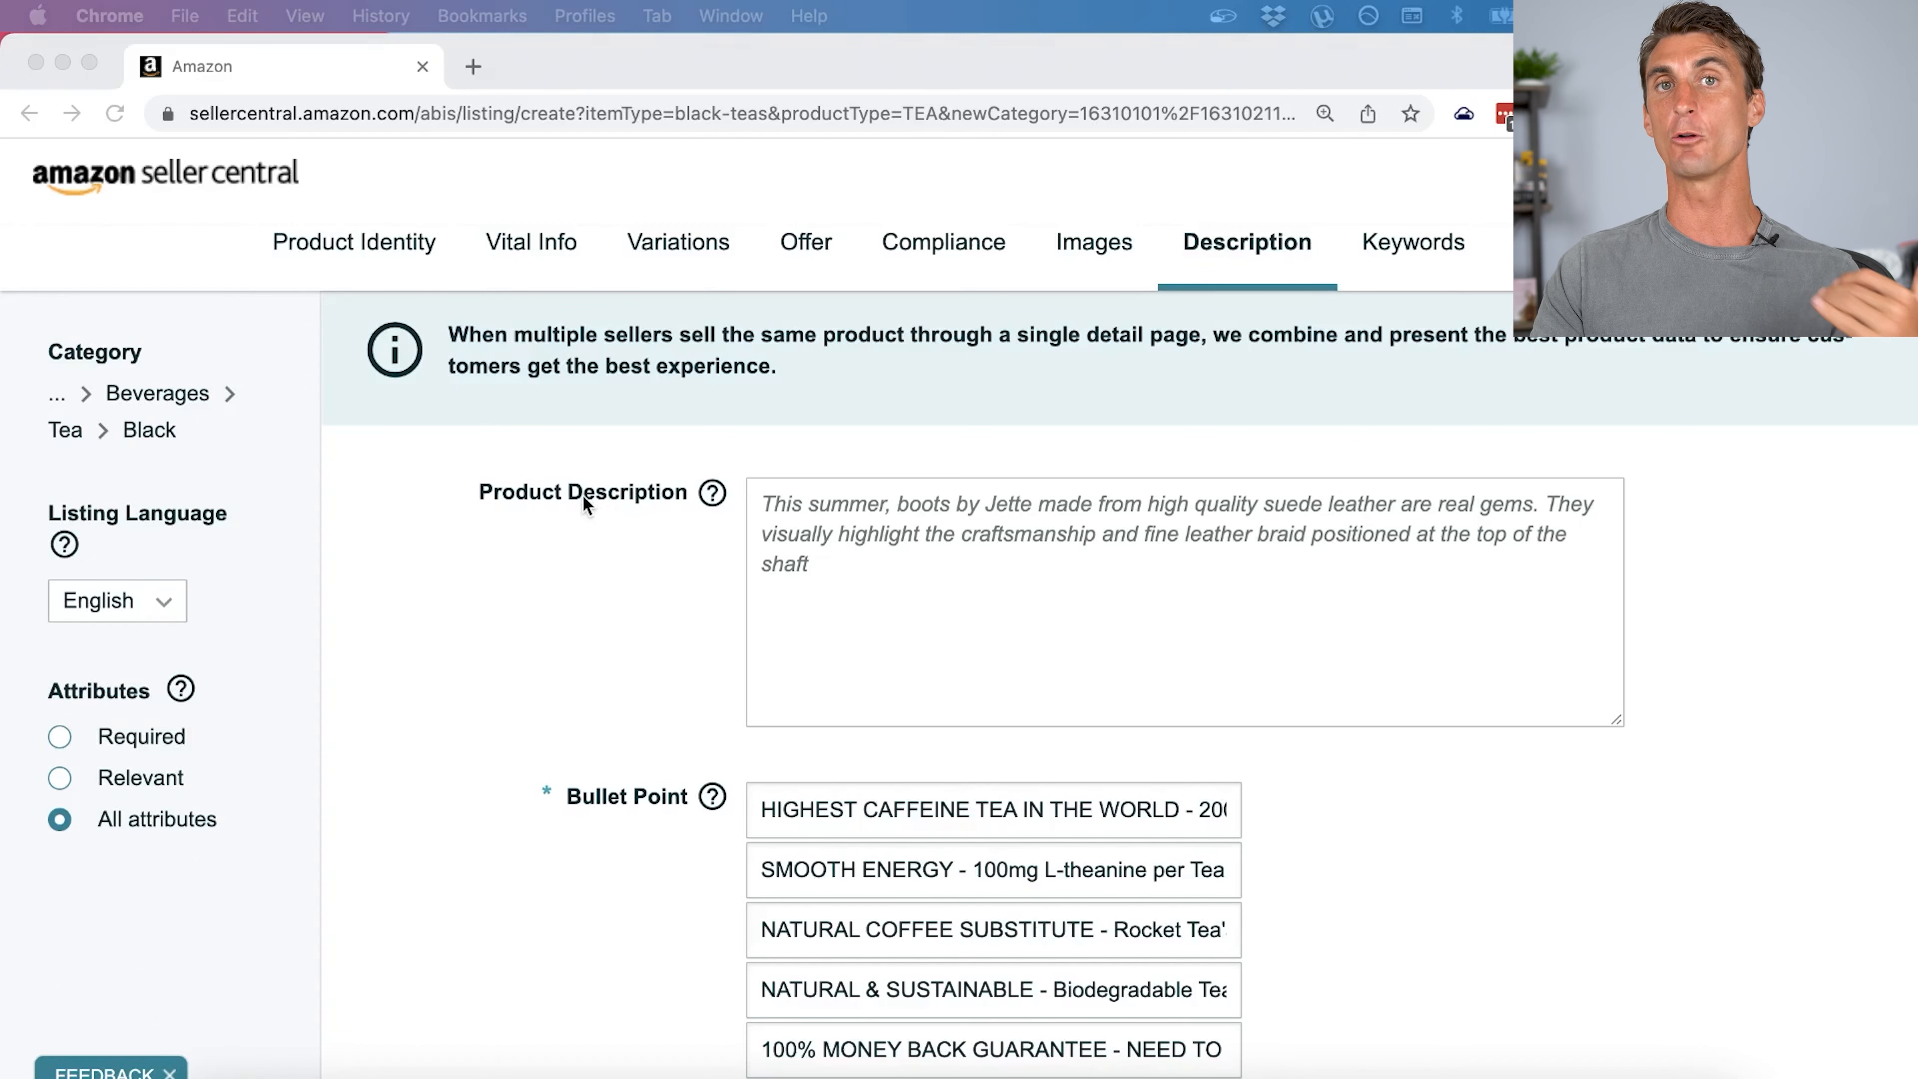
left_click(852, 529)
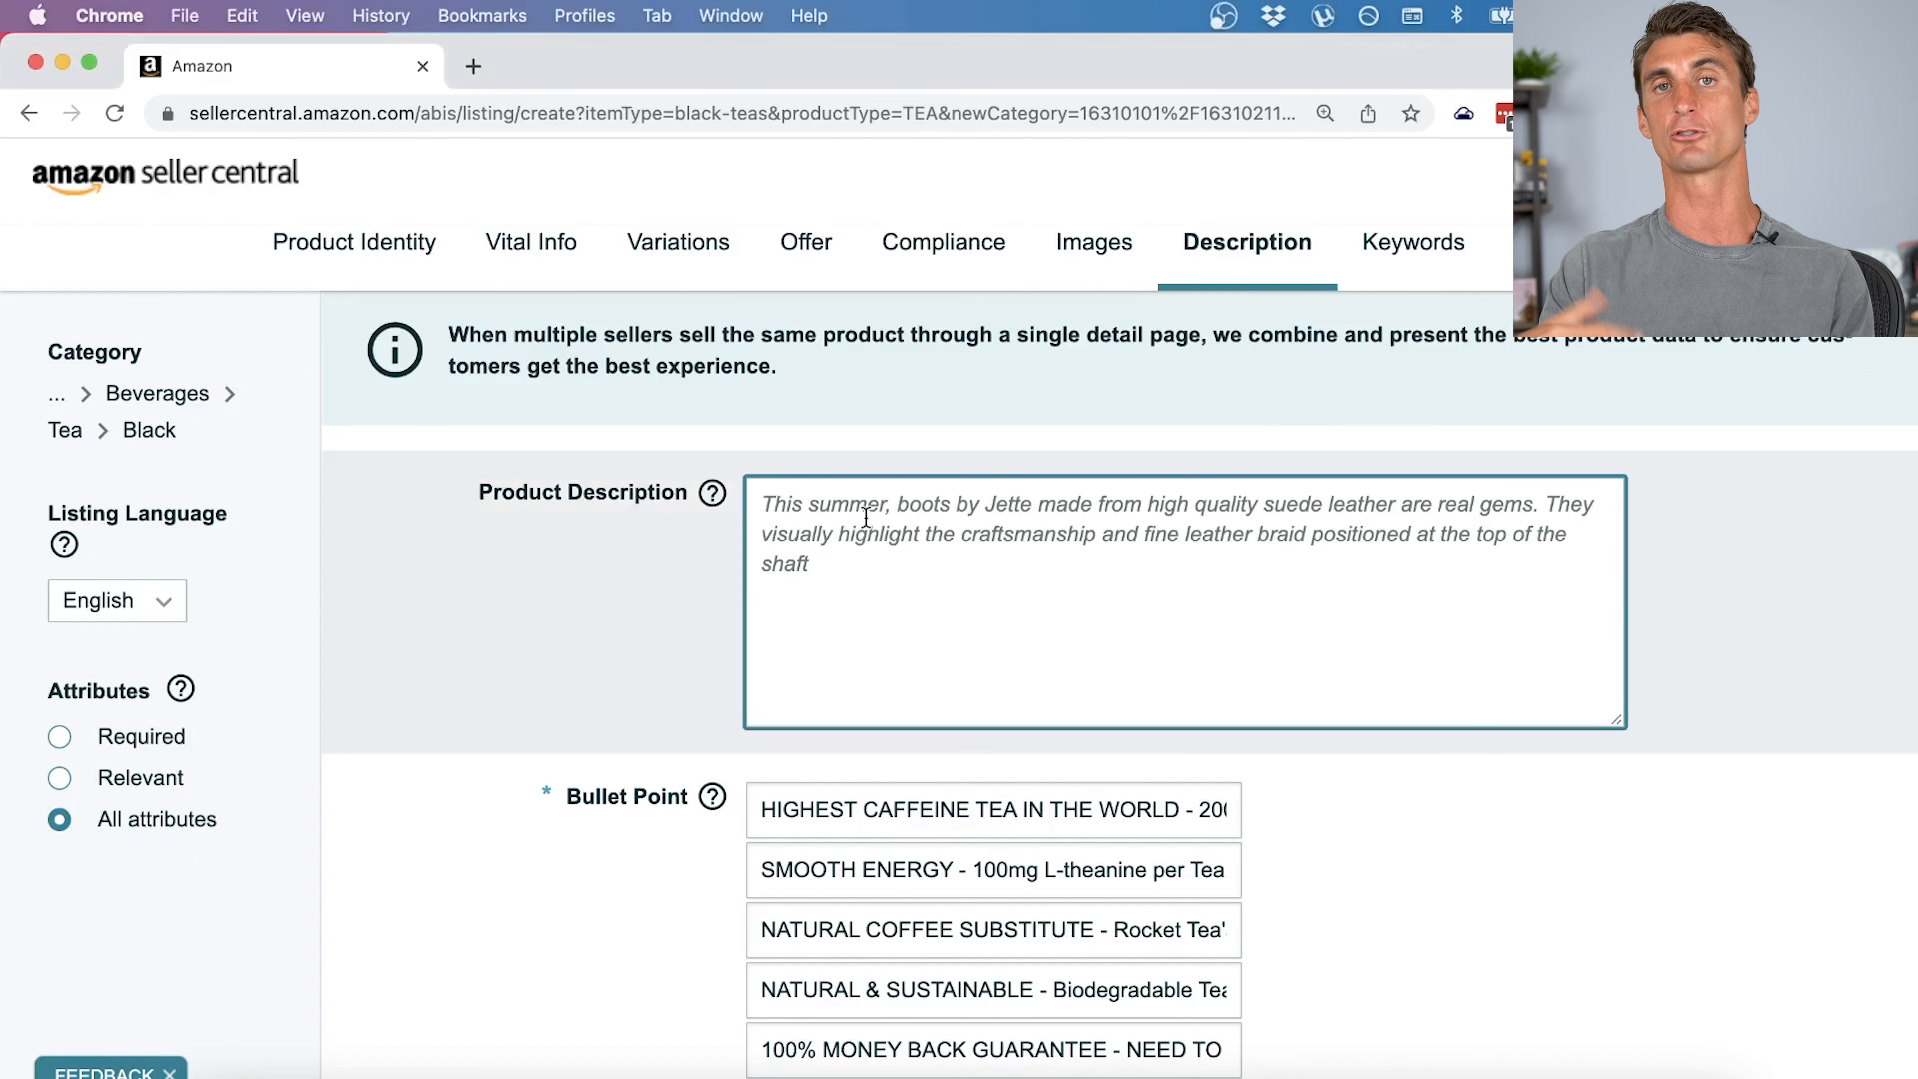
type("Rocket Tea is the highest caffeine tea in the universe! With 200mg of caffeine, per tea bag, and also over 100mg of l-theanine in each serving - Rocket Tea has the highest caffeine and l-theanine of any tea on the market. The 2:1 caffeine:l-theanine stack is a favorite amongst nootropic biohackers, for its long lasting, smooth energy without the comedown associated with other caffeine energy drinks. Rocket Tea uses biodegradable tea bags that have no string or tag to eliminate excess waste, and the tea is made right here in the USA!")
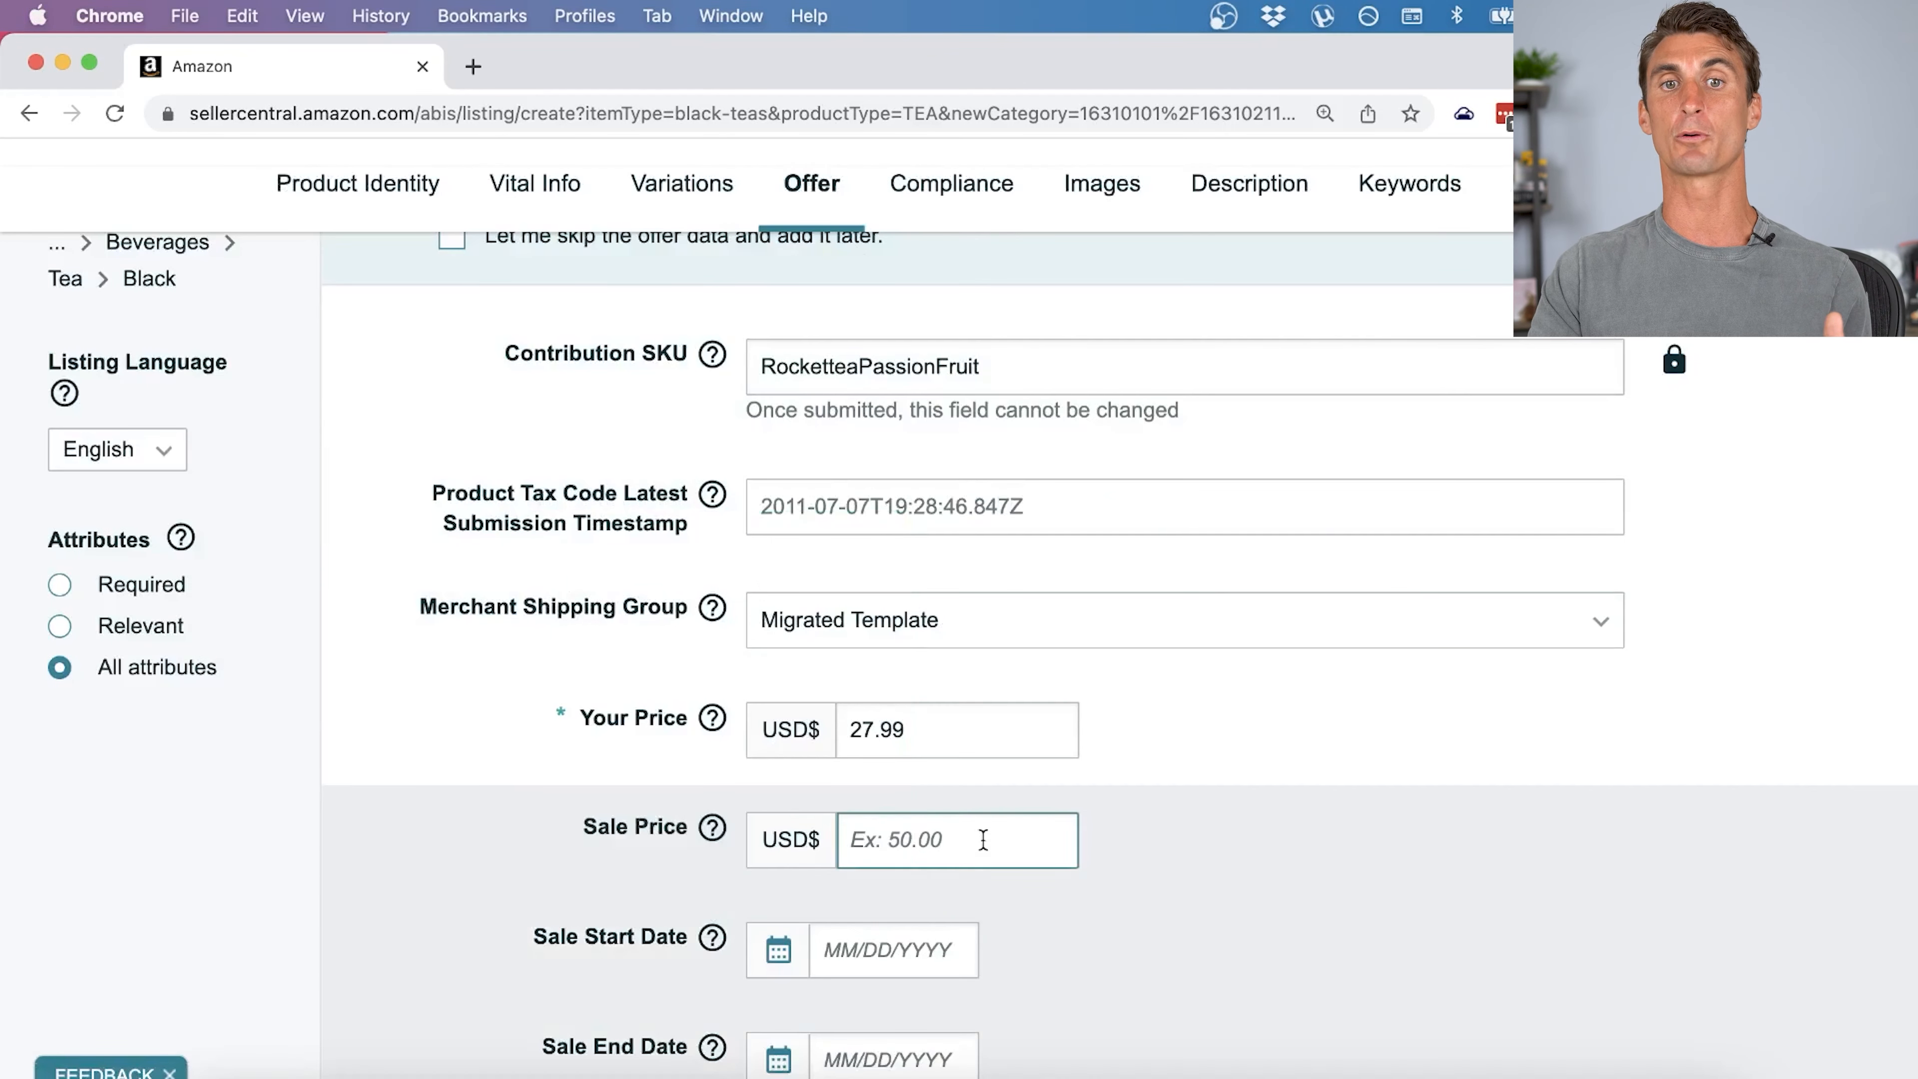
In the Offer section, set a Sale Price of USD 19.99 running from 09/20/2022 to 09/27/2022.
left_click(983, 839)
type("19.99")
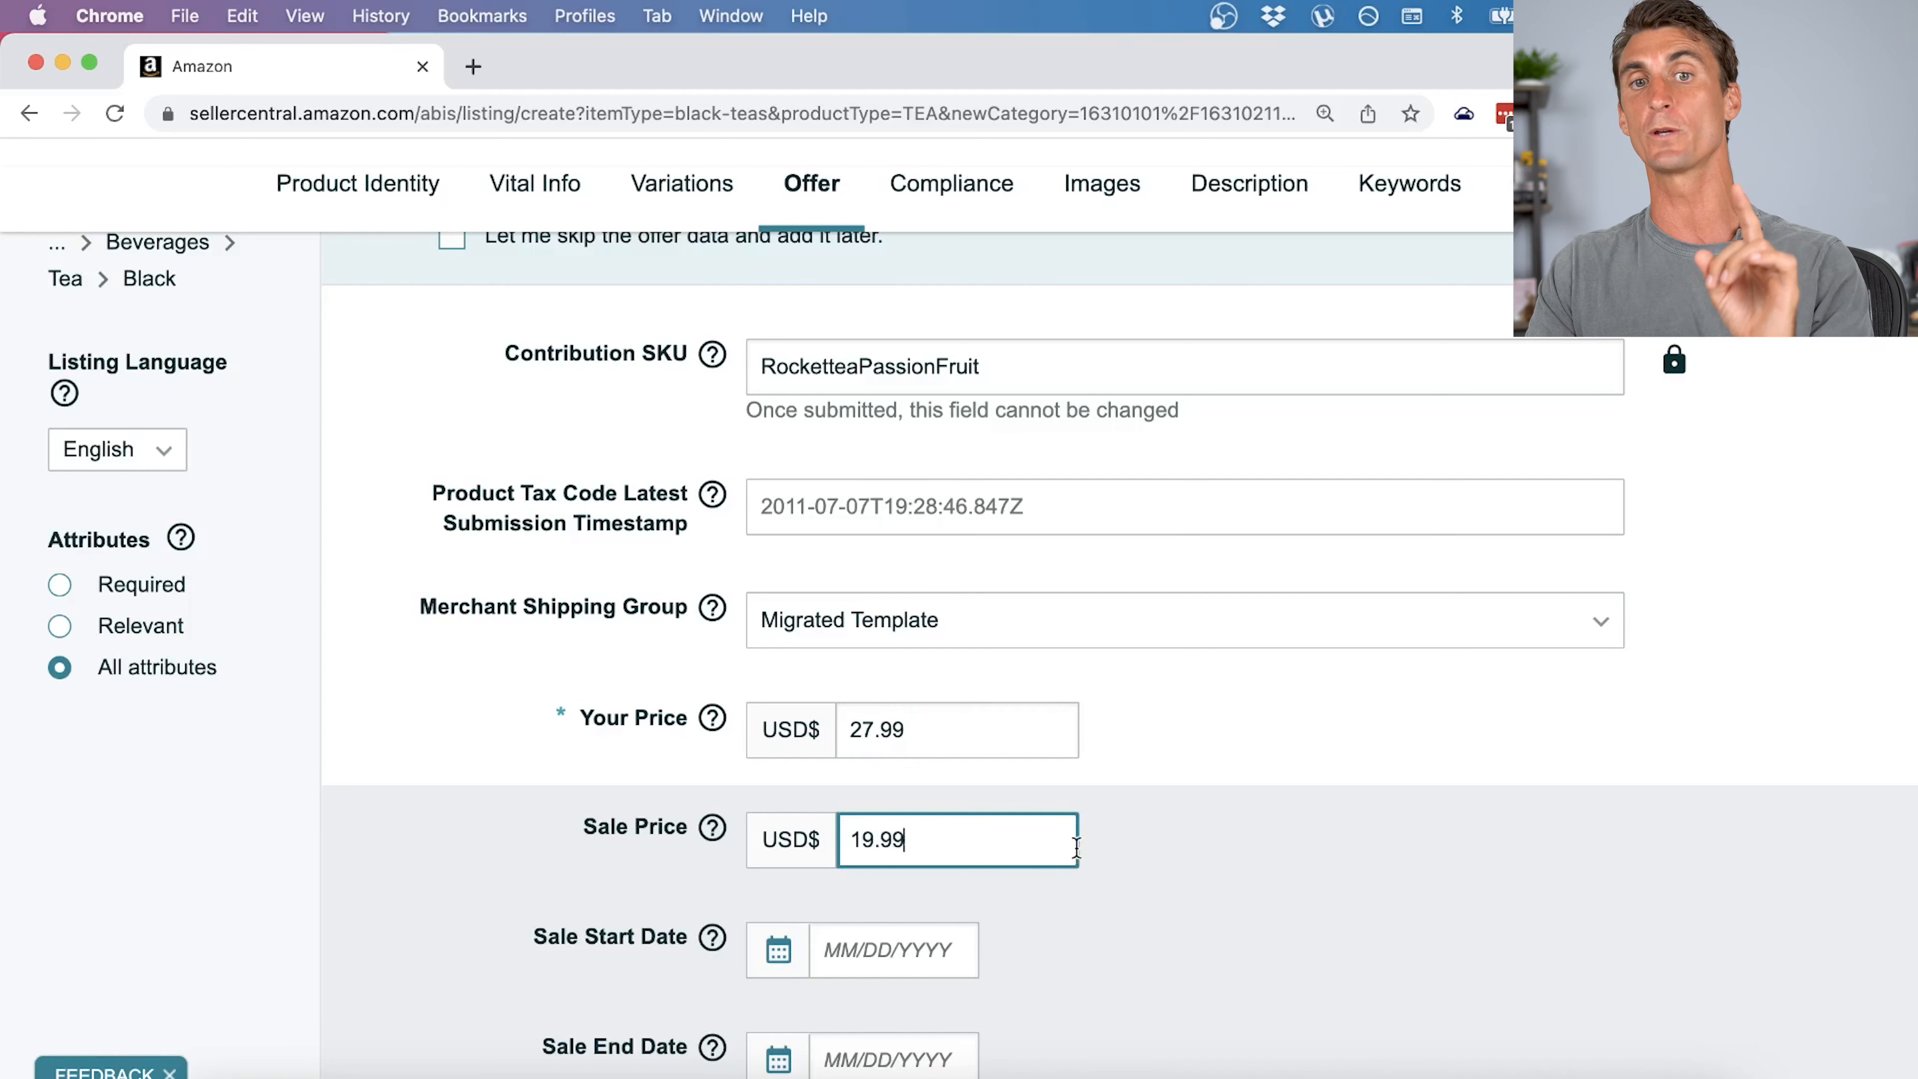
scroll(1076, 846, "down", 3)
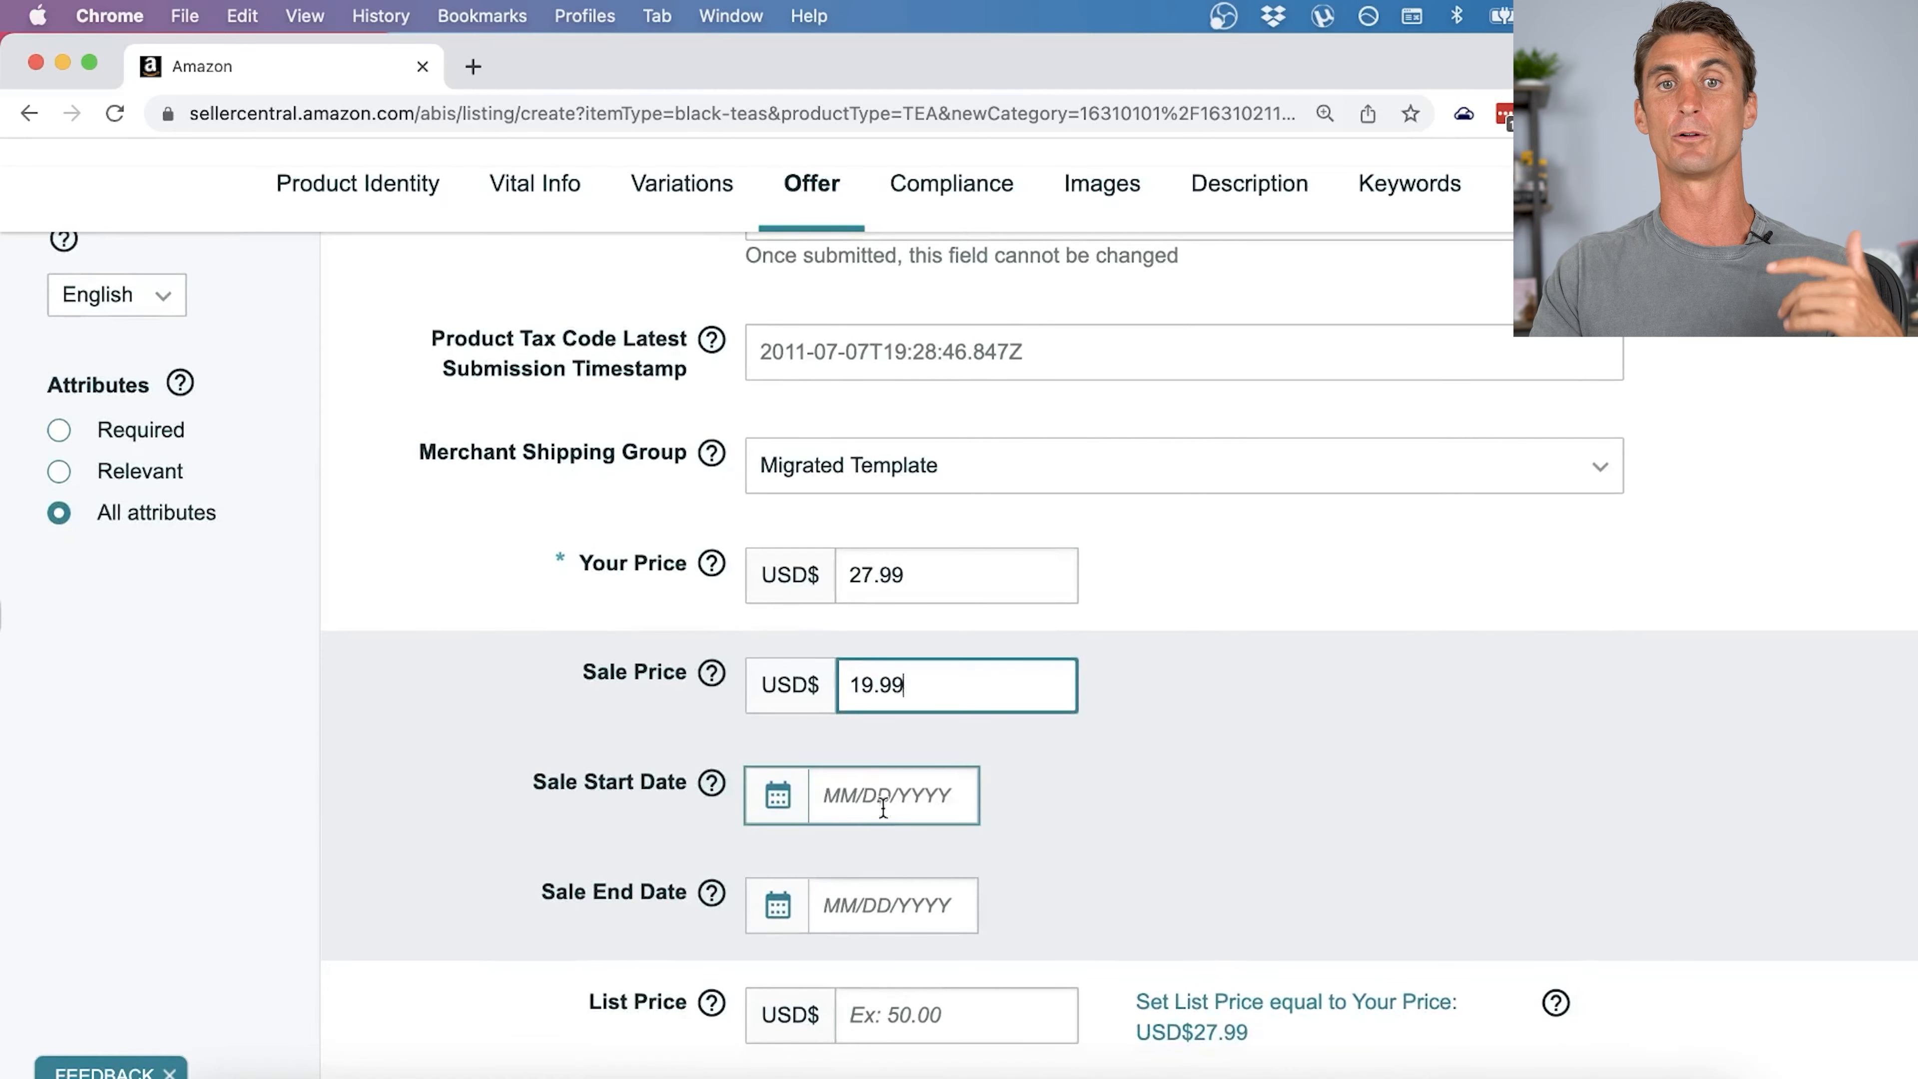
left_click(868, 797)
scroll(913, 852, "down", 2)
scroll(913, 852, "down", 1)
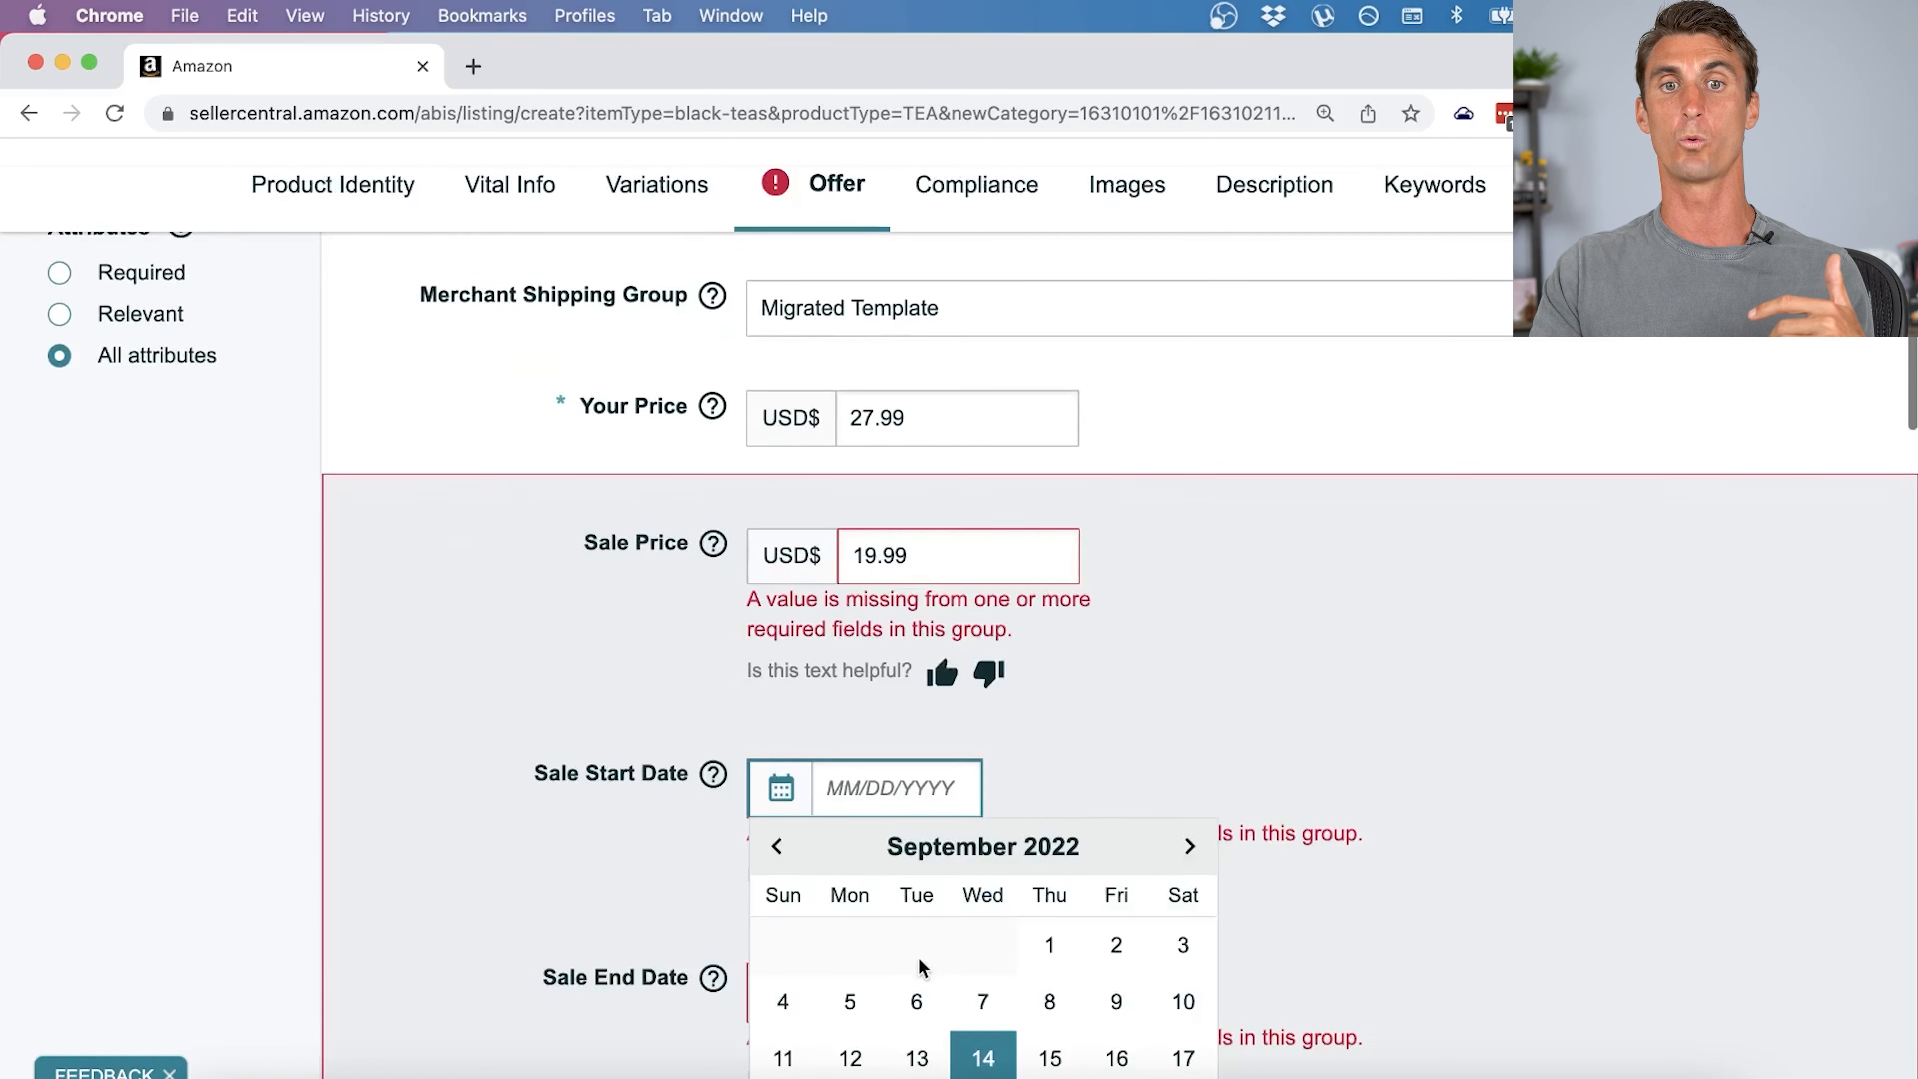
scroll(918, 980, "down", 2)
left_click(915, 974)
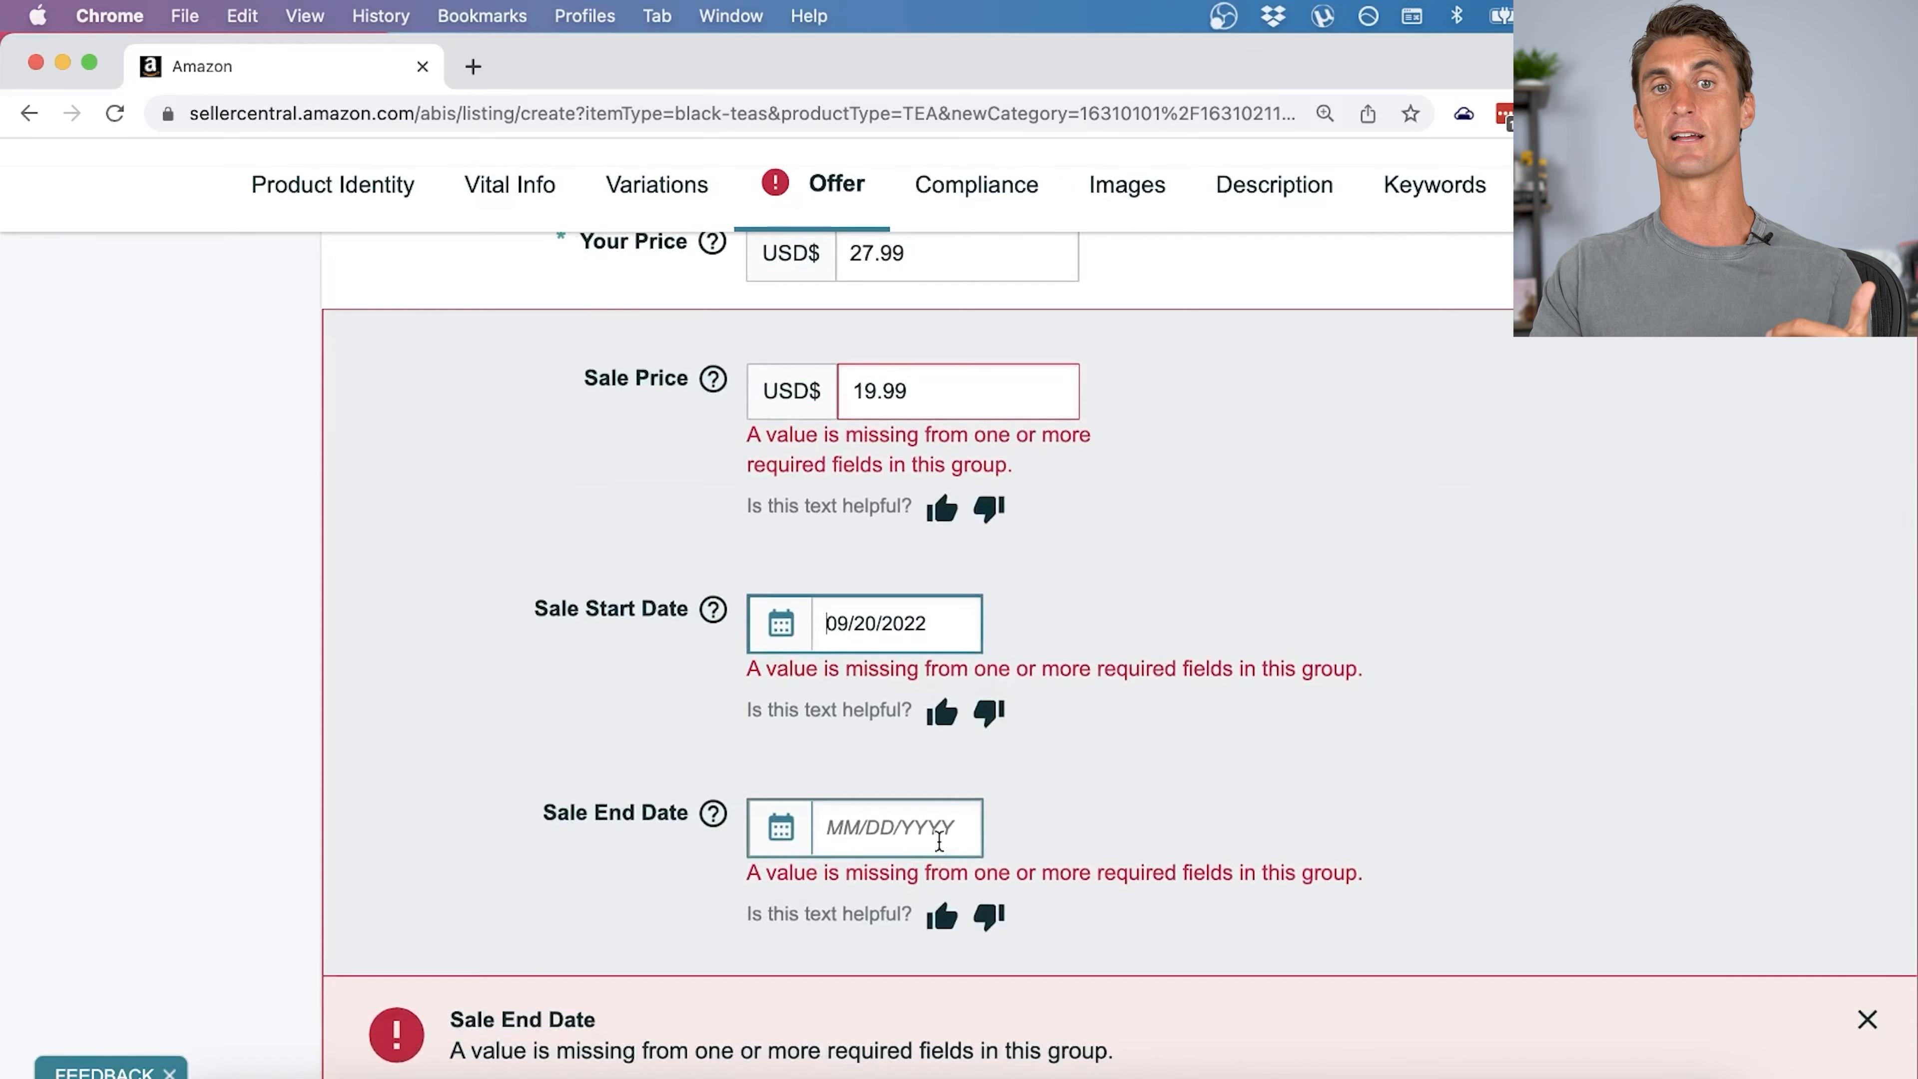
left_click(938, 841)
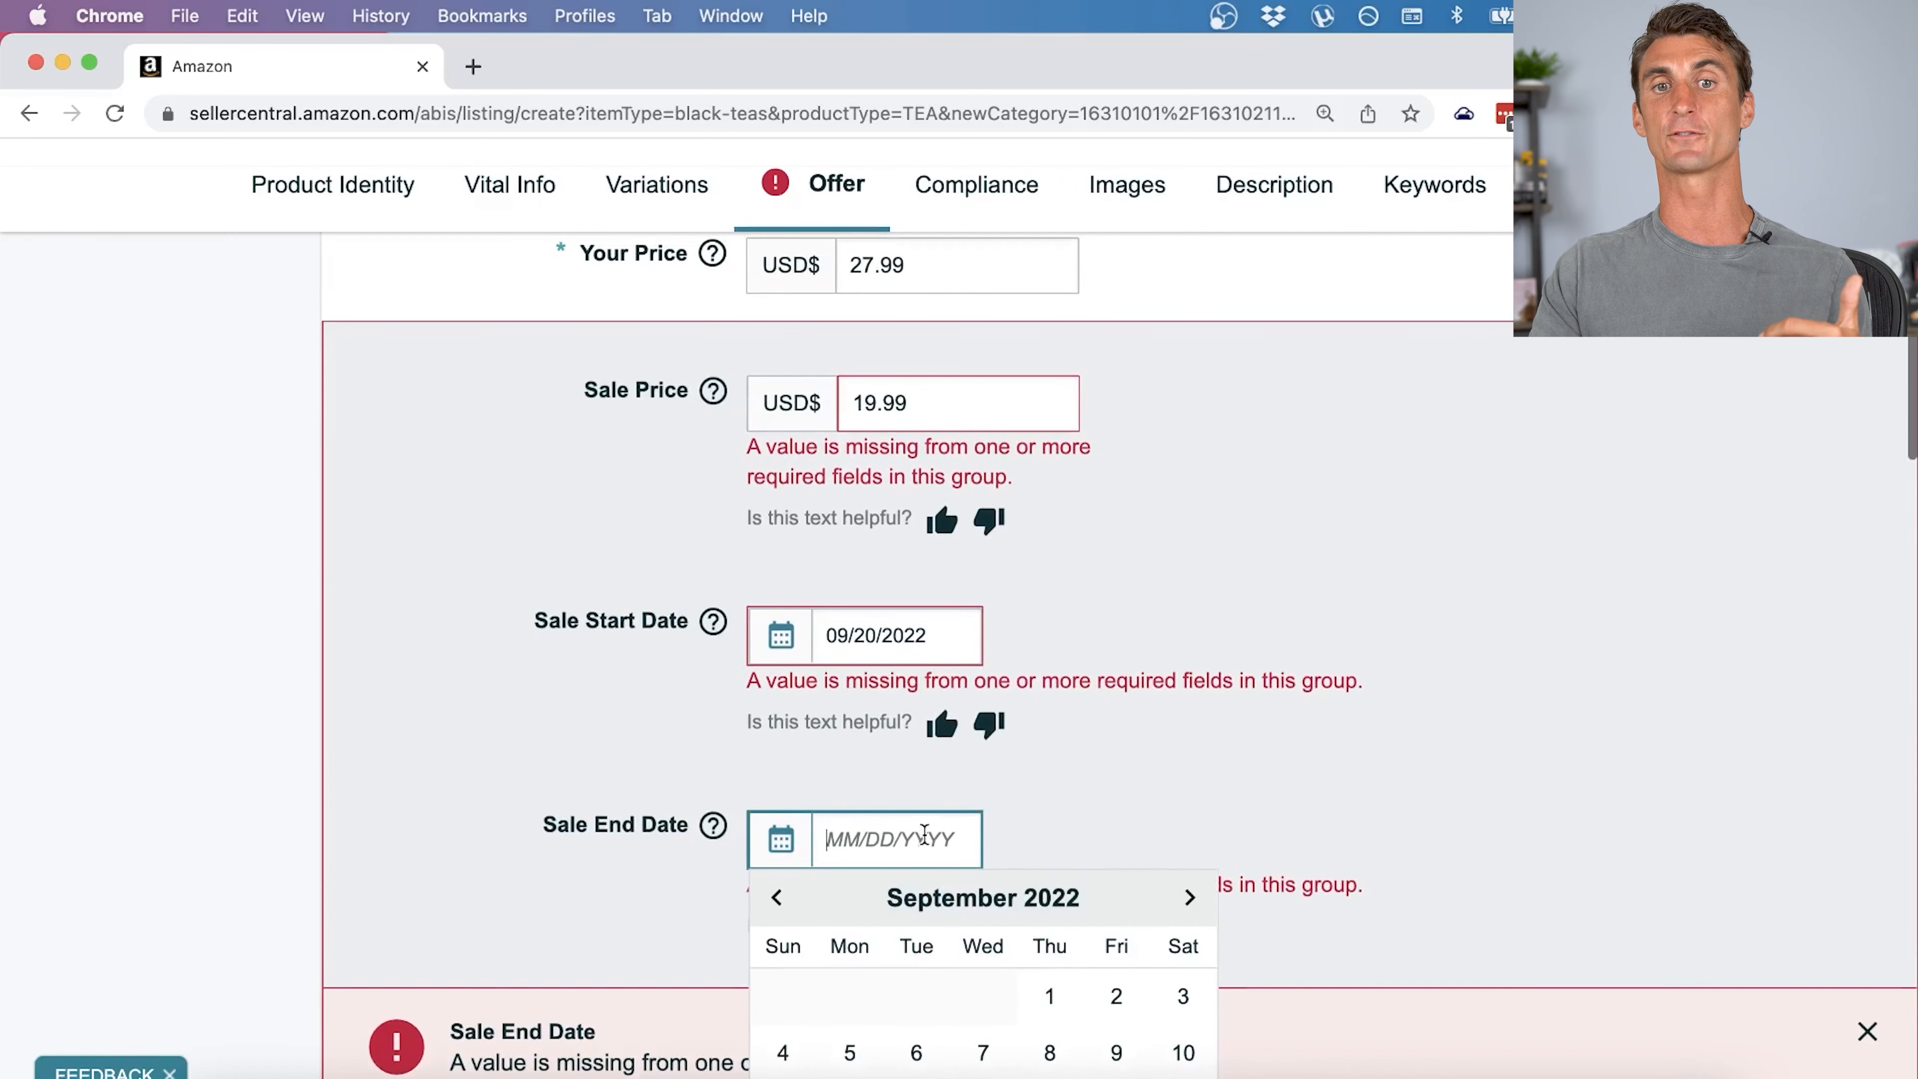
scroll(914, 831, "down", 3)
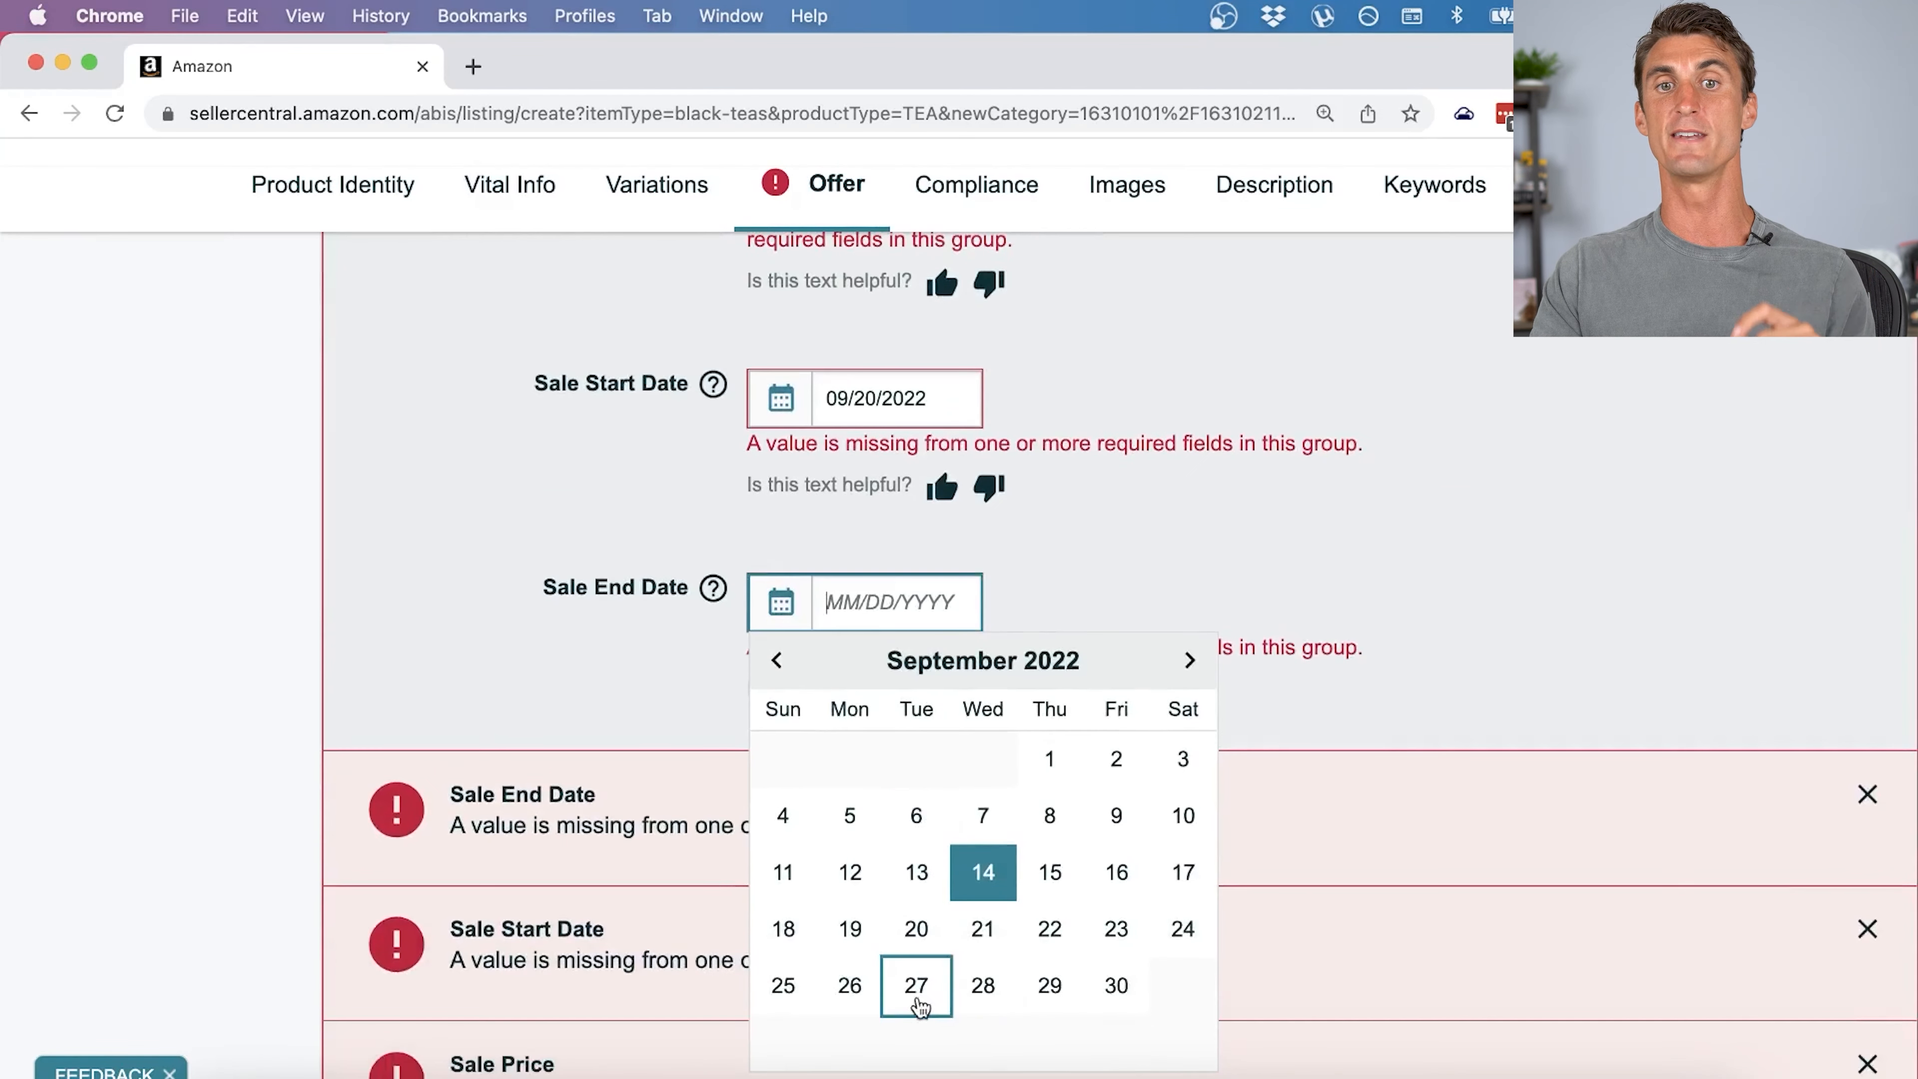
left_click(916, 985)
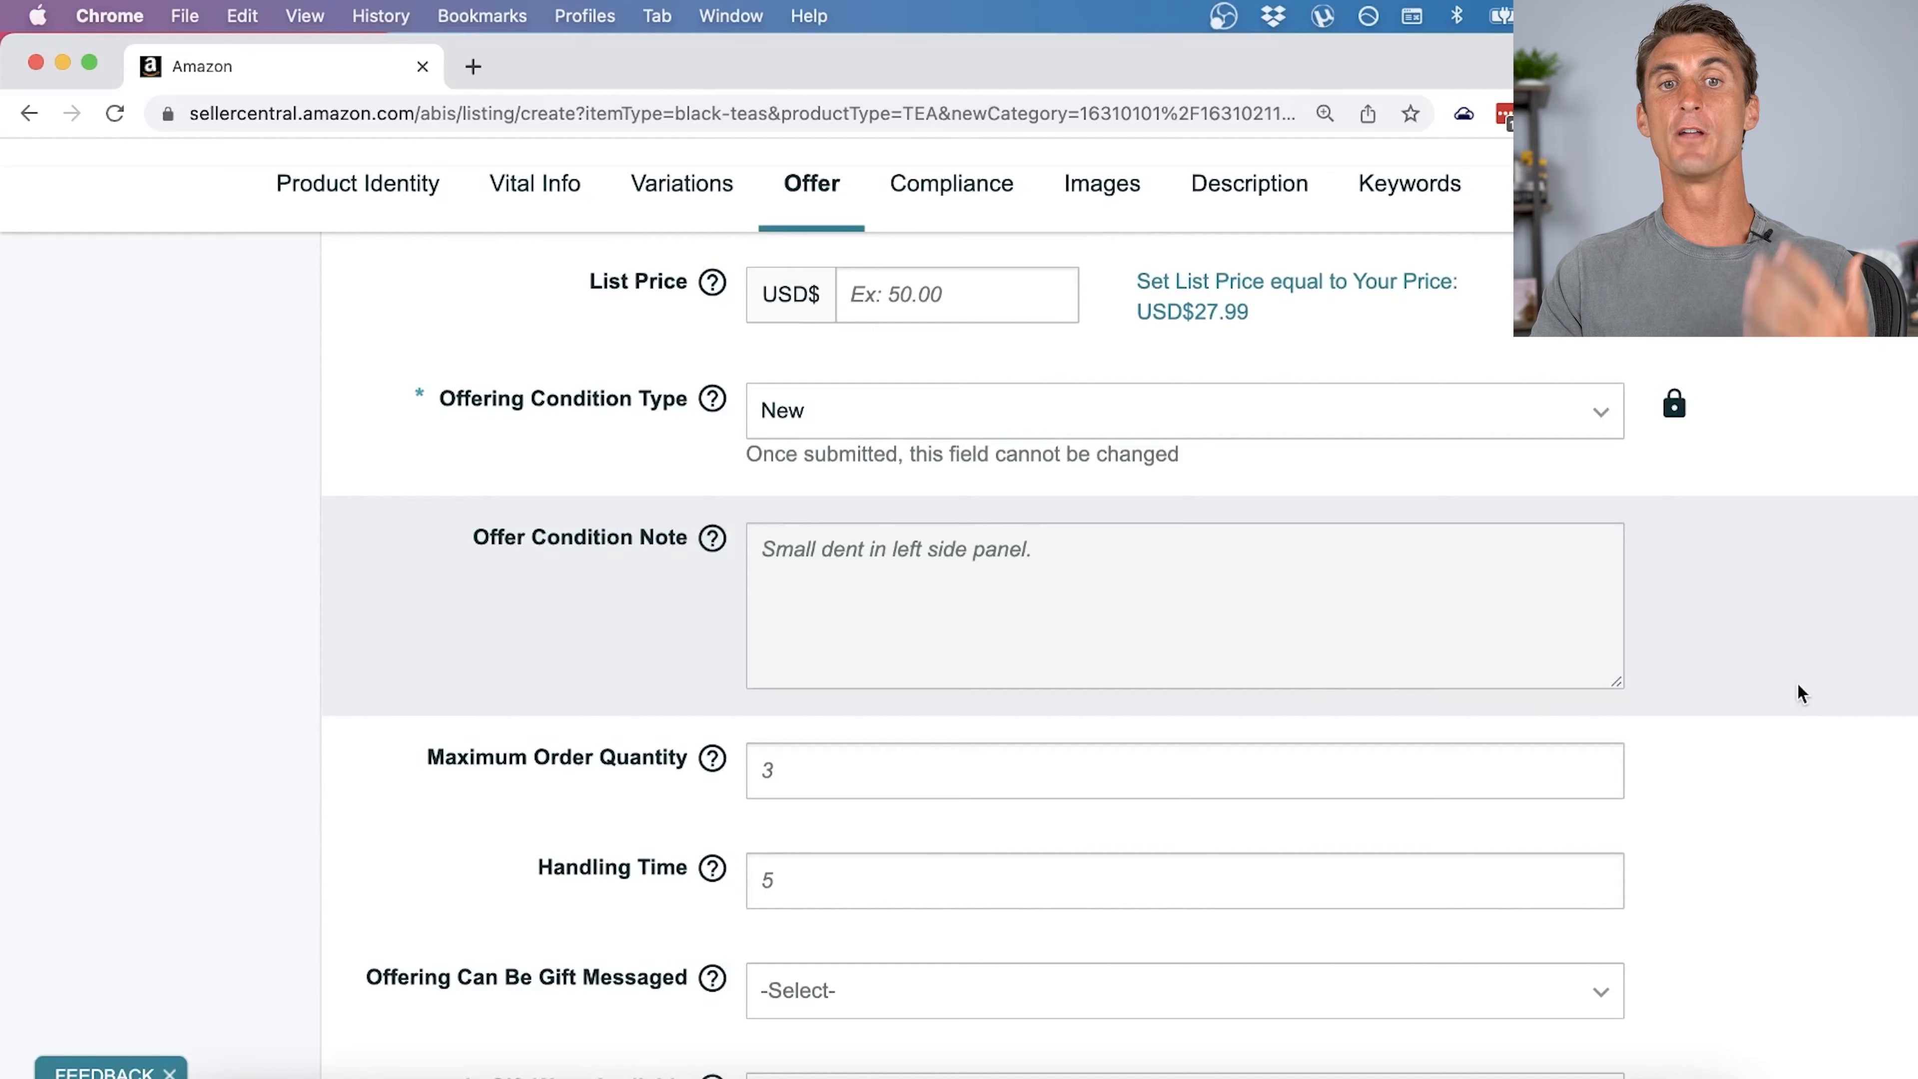
Set the Offer Start Date to 09/20/2022.
scroll(1798, 691, "down", 3)
scroll(1797, 694, "down", 5)
left_click(893, 601)
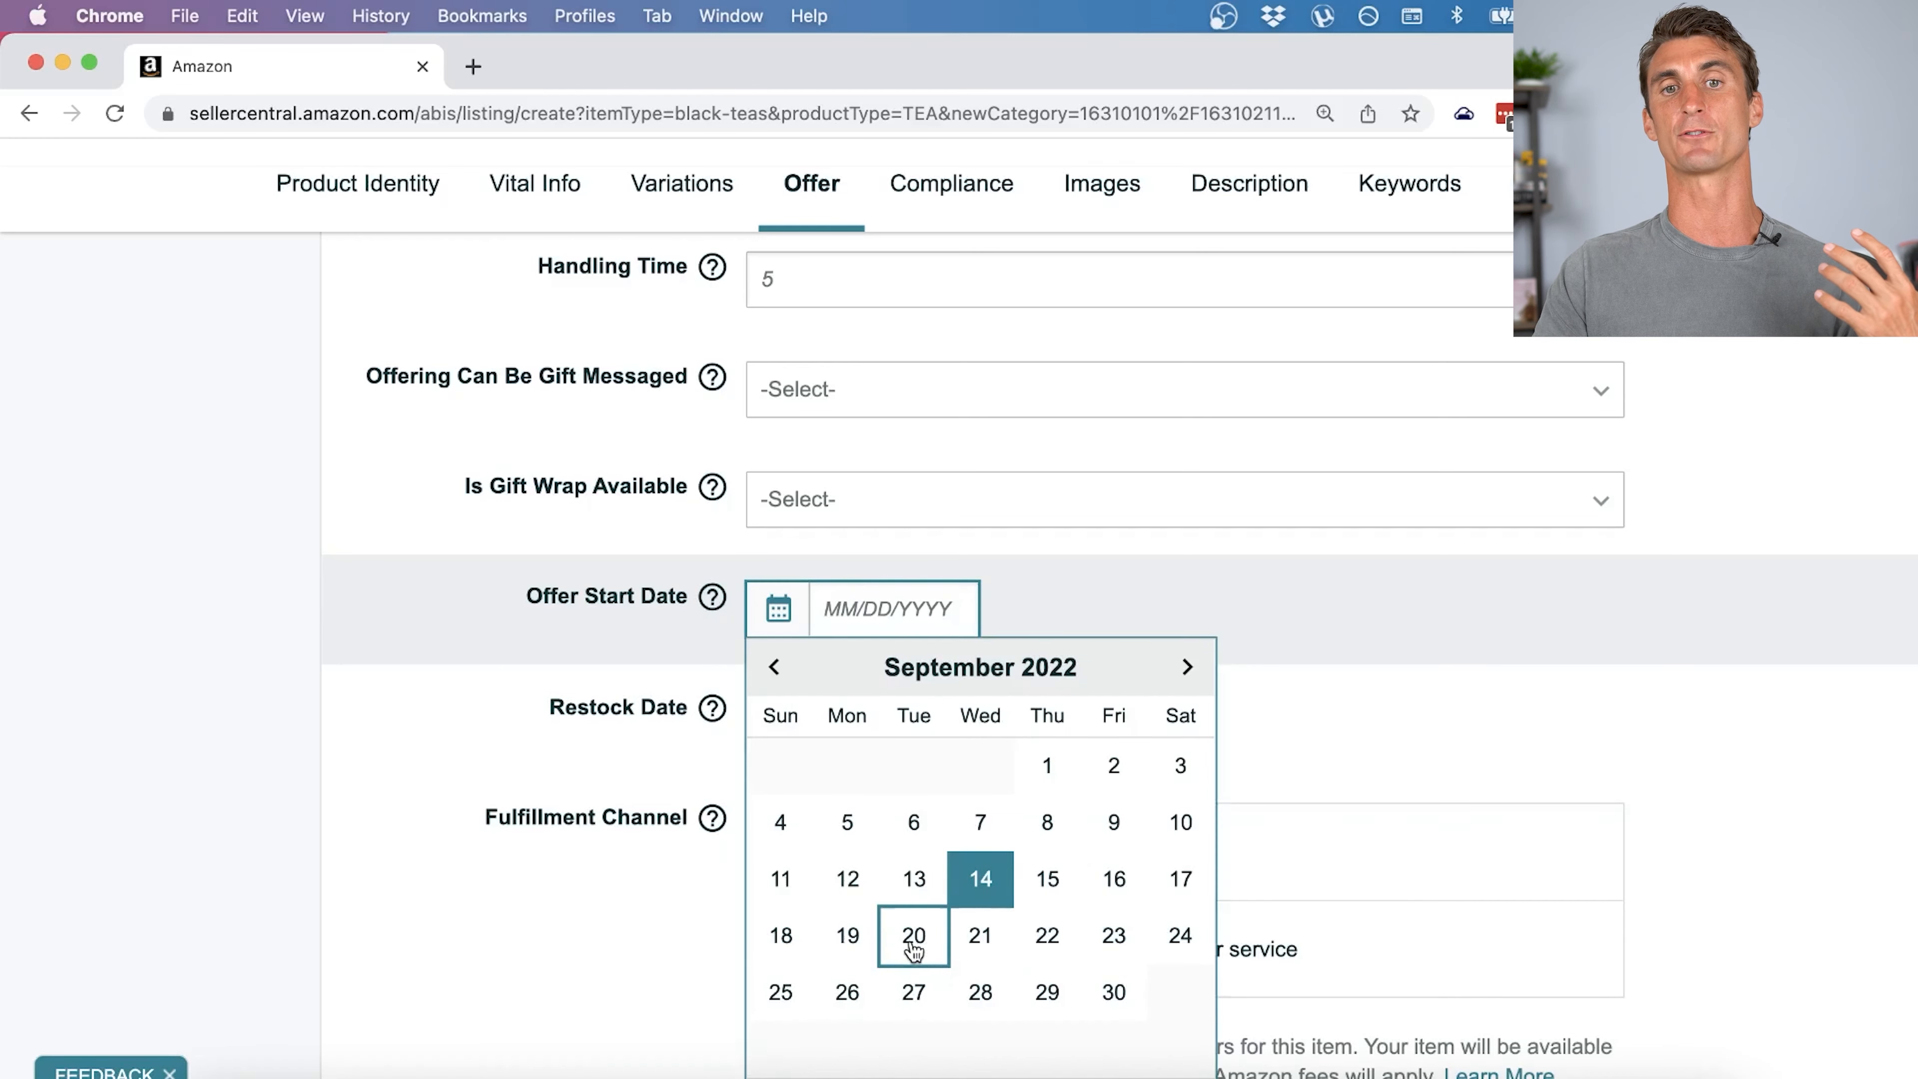
left_click(912, 936)
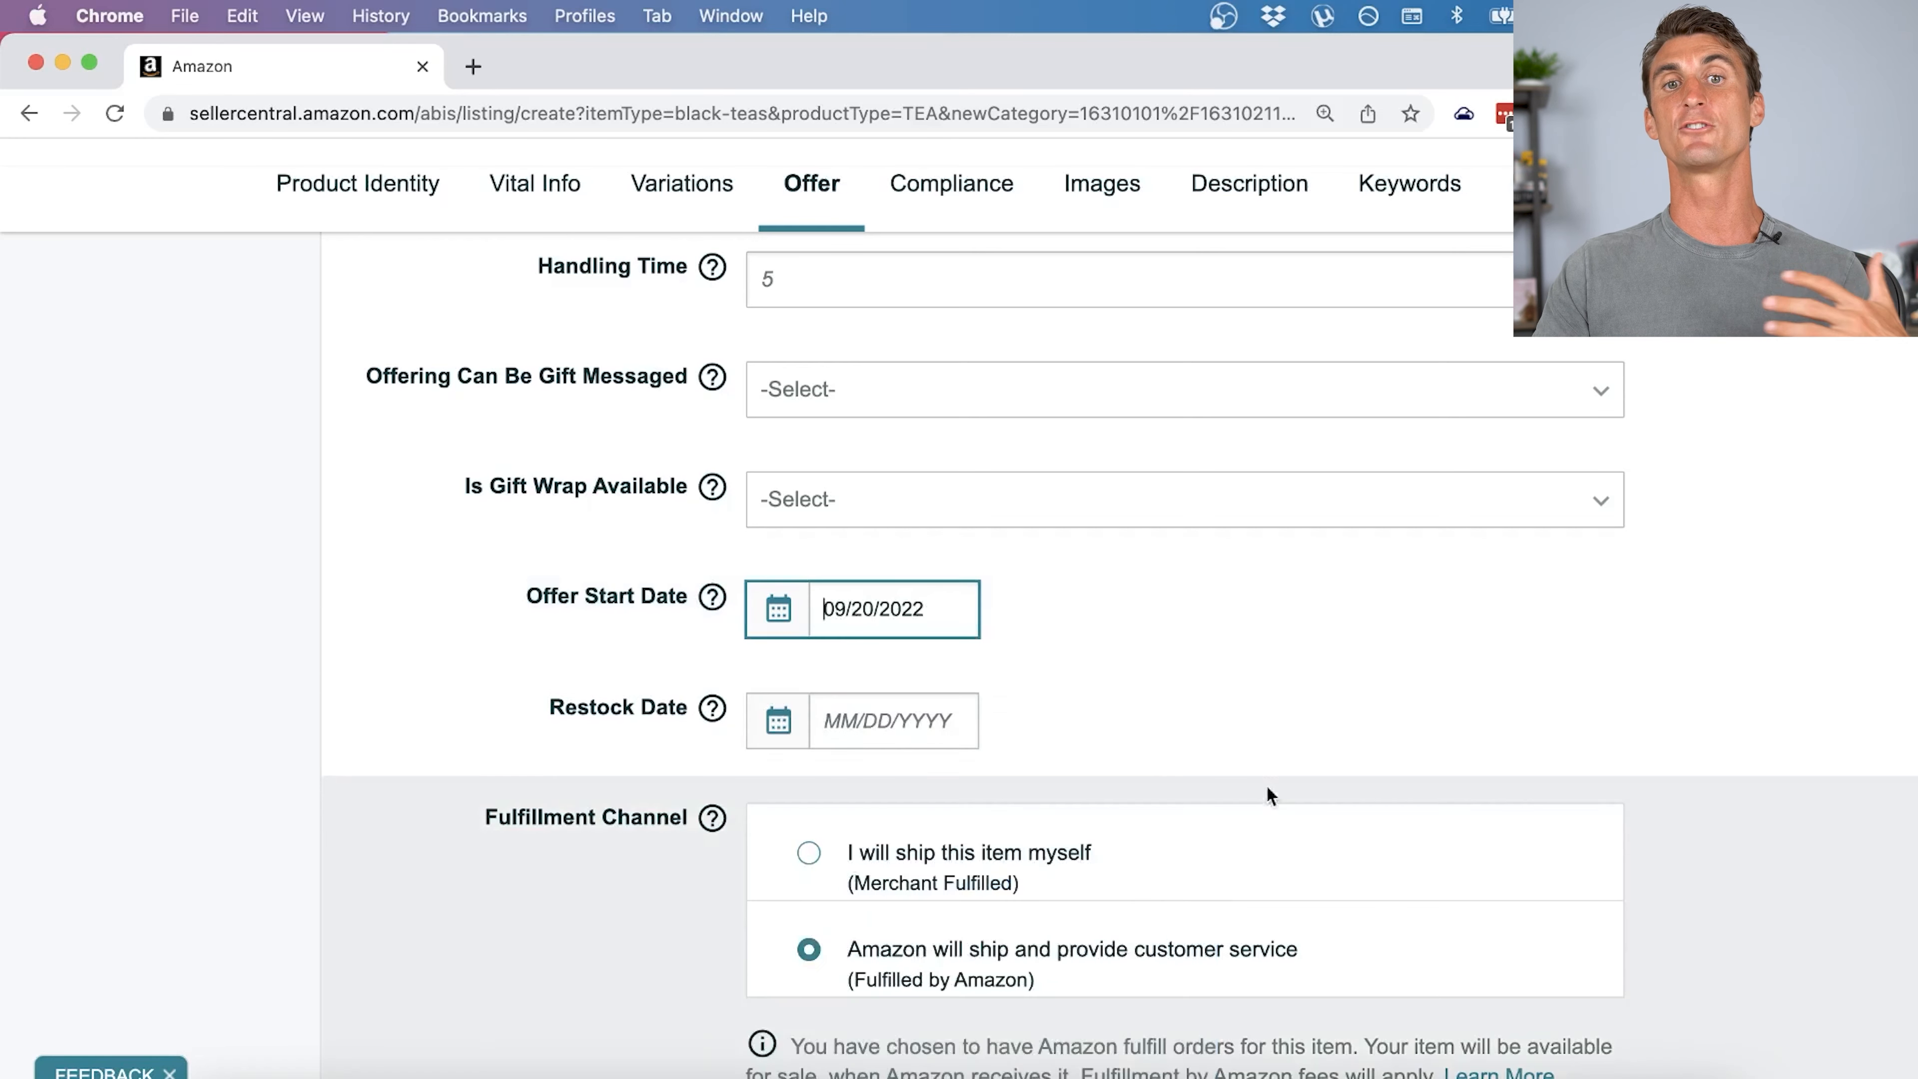